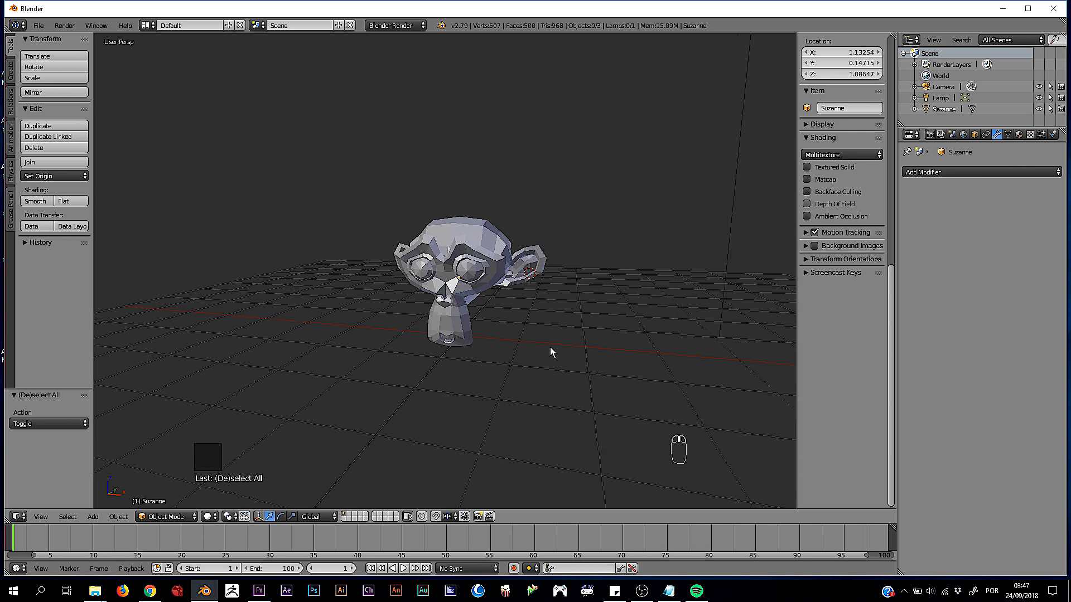
{"action": "right_click", "coordinate": [522, 288]}
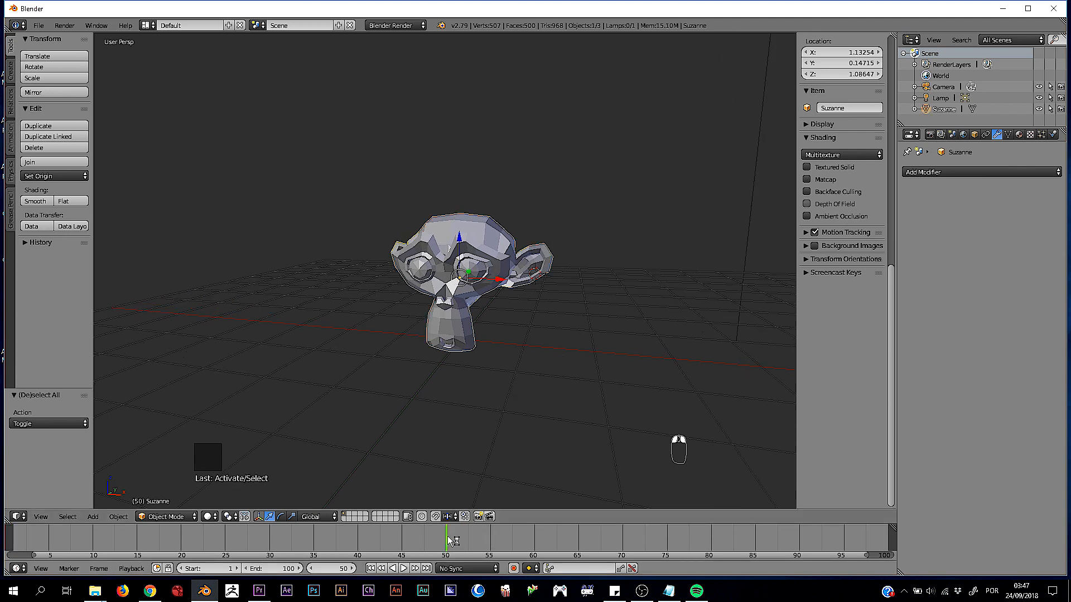
{"action": "key", "text": "shift+Left"}
{"action": "key", "text": "a"}
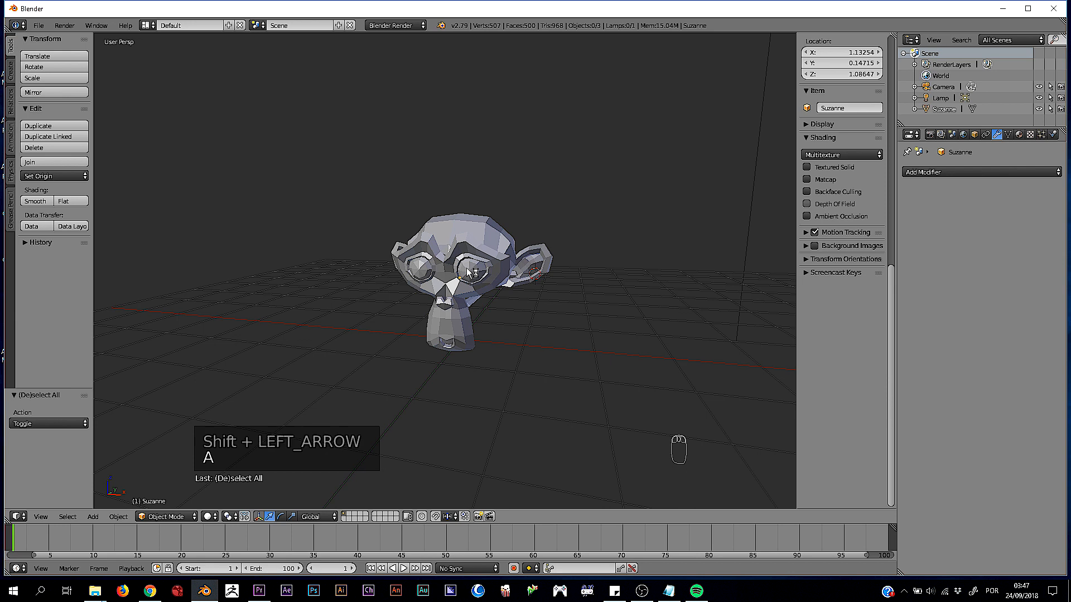
{"action": "right_click", "coordinate": [509, 230]}
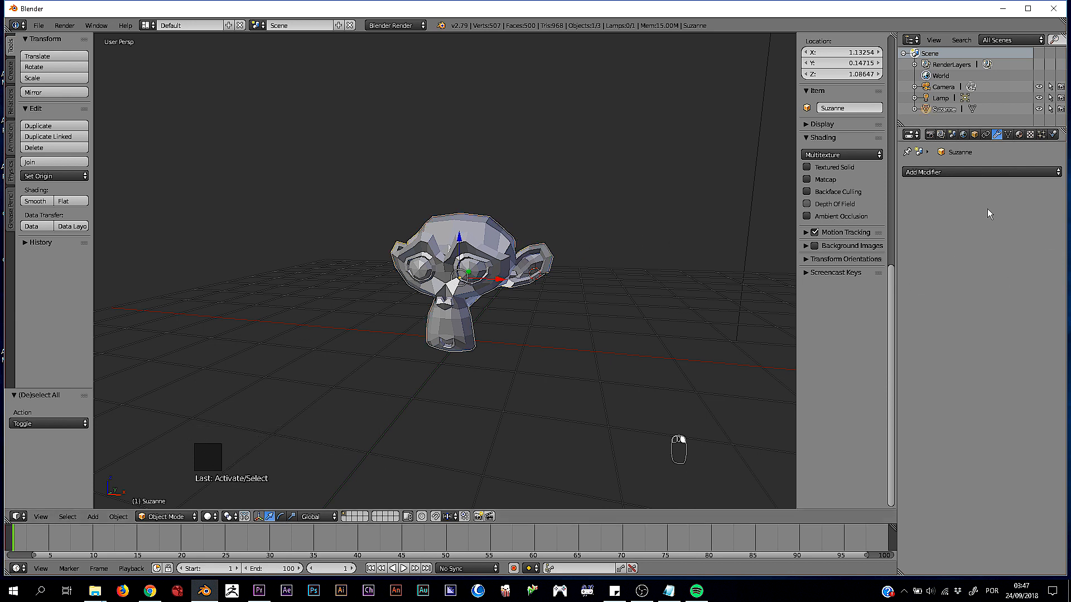
{"action": "key", "text": "a"}
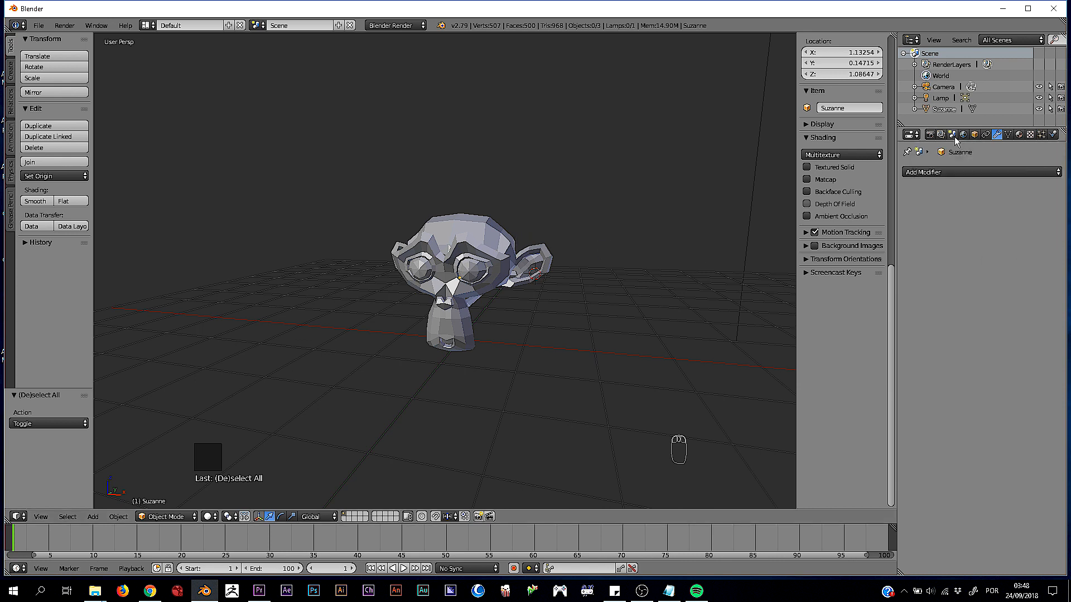
{"action": "left_click", "coordinate": [976, 136]}
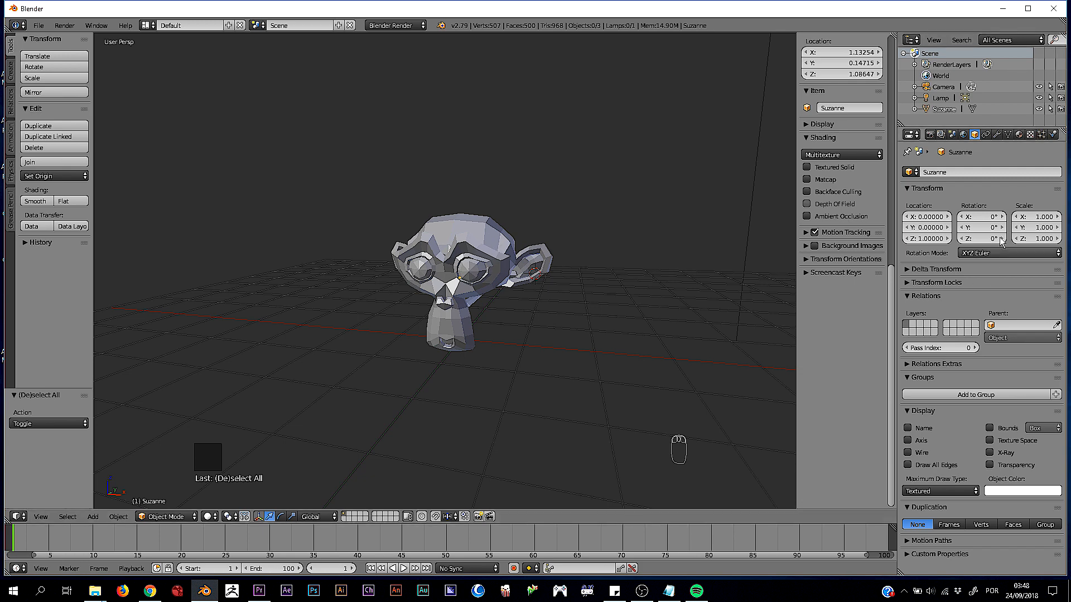
{"action": "left_click", "coordinate": [997, 135]}
Select the monkey head and add a Build modifier to it
{"action": "right_click", "coordinate": [443, 249]}
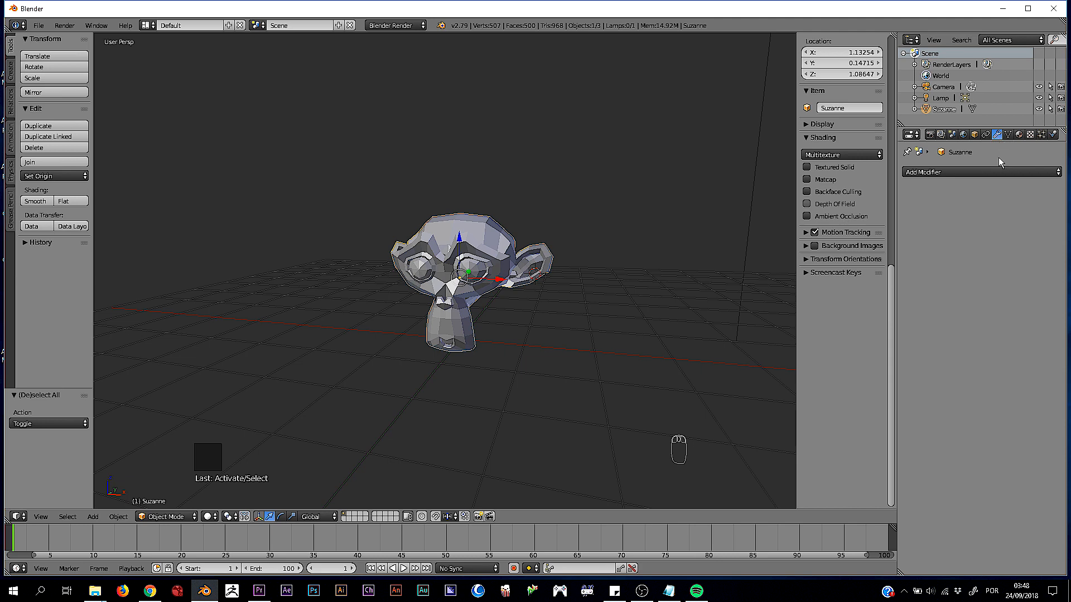
{"action": "left_click", "coordinate": [993, 172]}
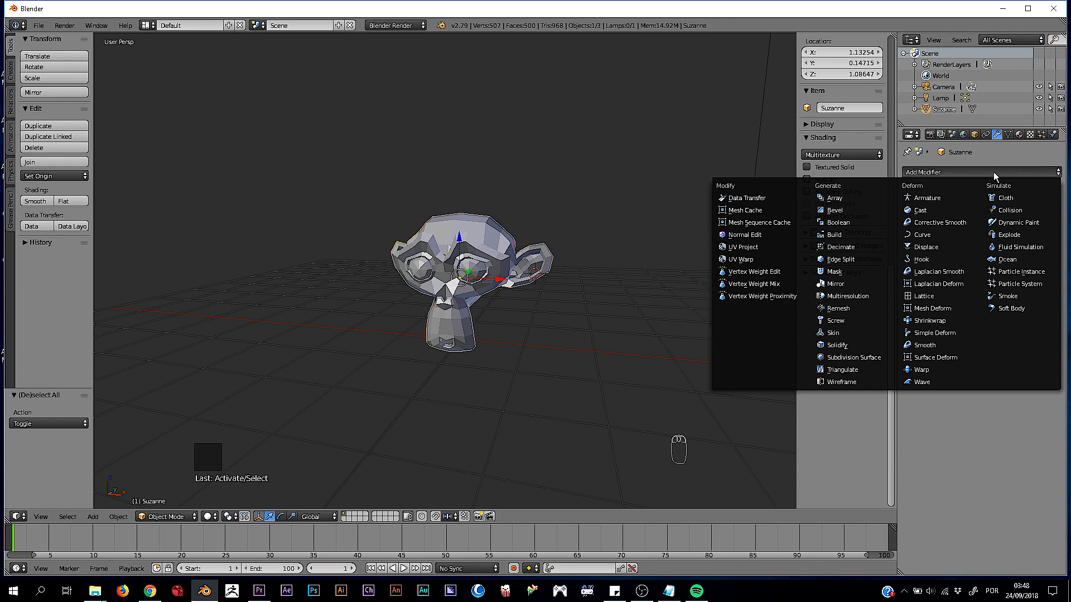
{"action": "left_click", "coordinate": [1025, 173]}
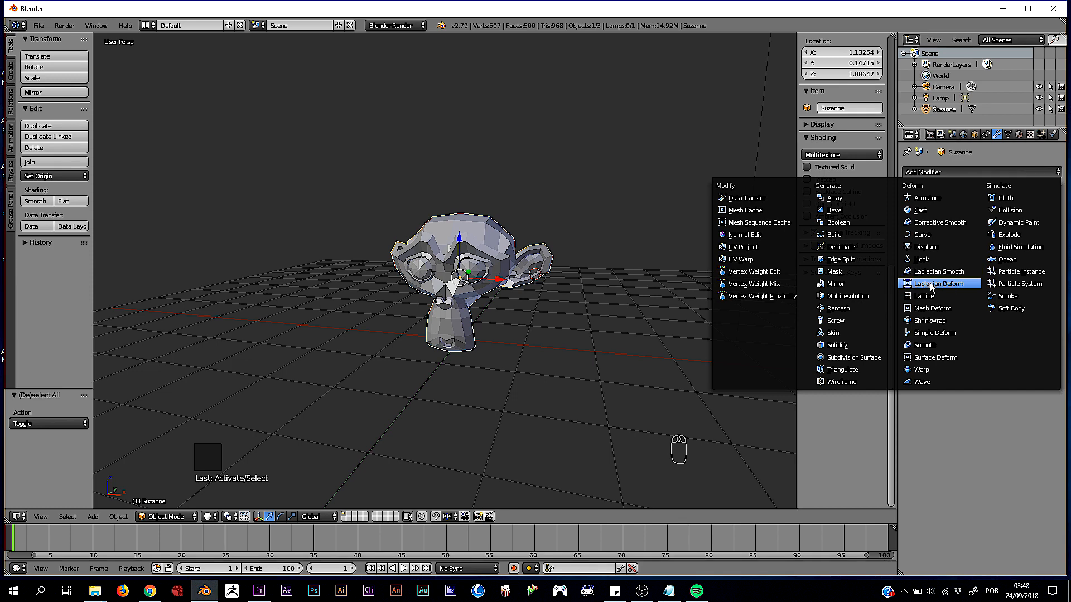
{"action": "right_click", "coordinate": [562, 267]}
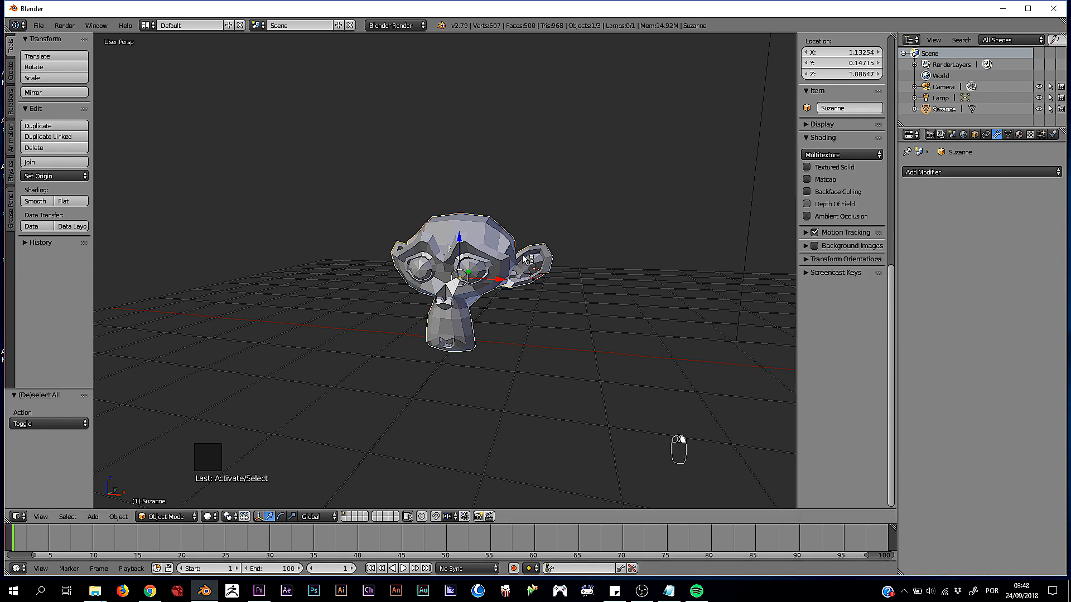
{"action": "left_click", "coordinate": [974, 170]}
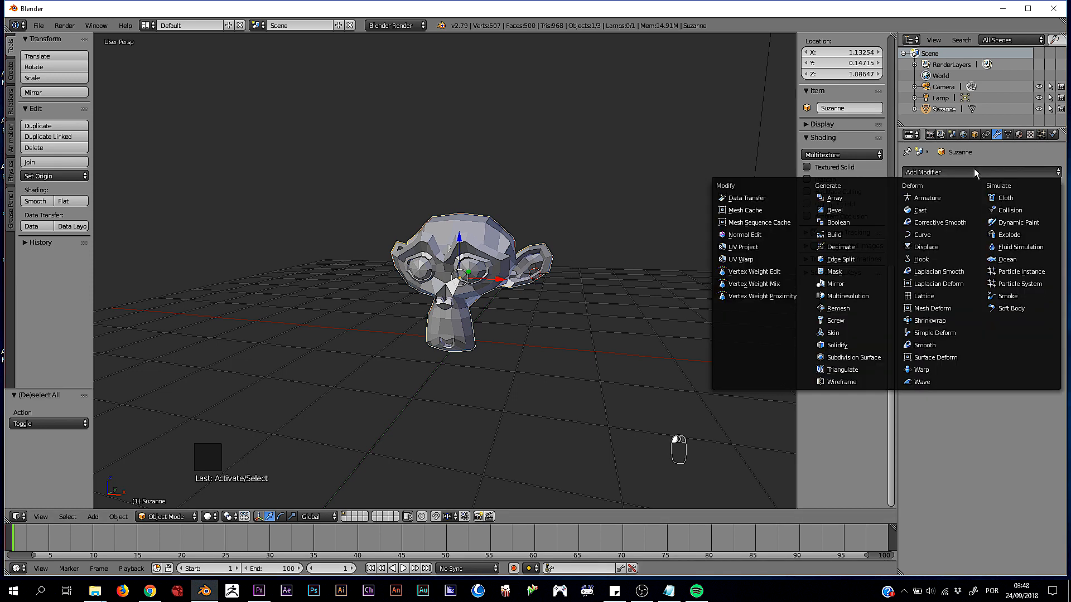
{"action": "left_click", "coordinate": [852, 236]}
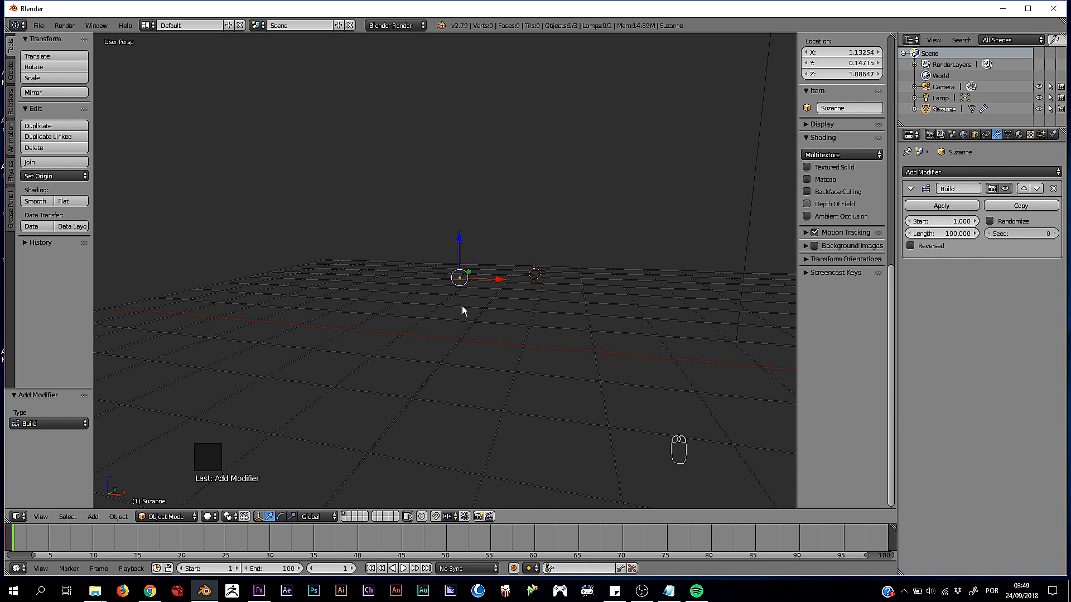
Play the monkey head's build animation from different angles and scrub the timeline to frame 94
{"action": "key", "text": "alt+a"}
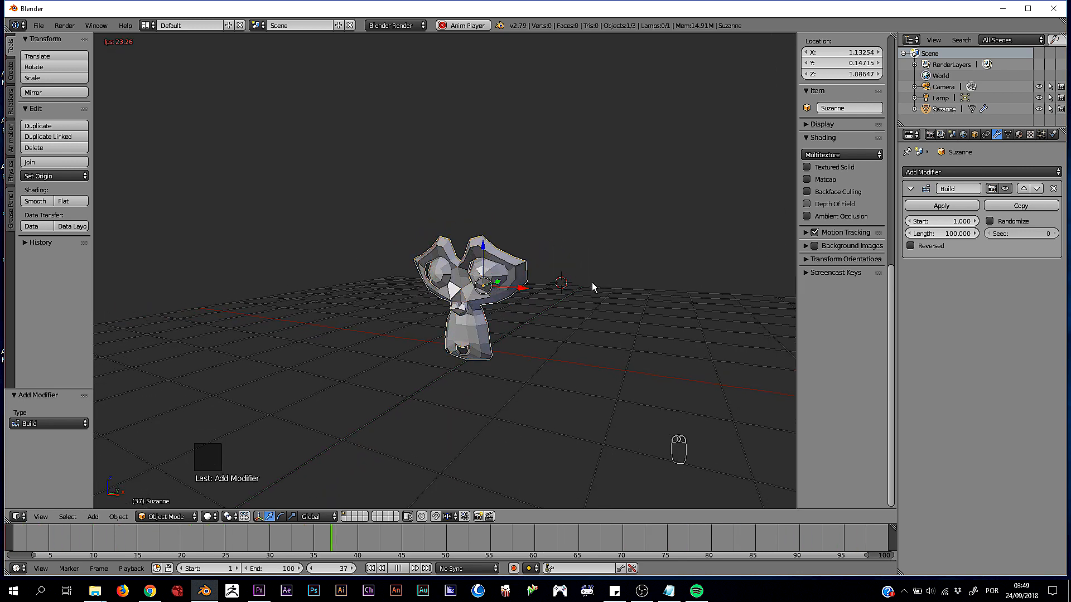
{"action": "middle_click_drag", "start_coordinate": [593, 283], "coordinate": [607, 306]}
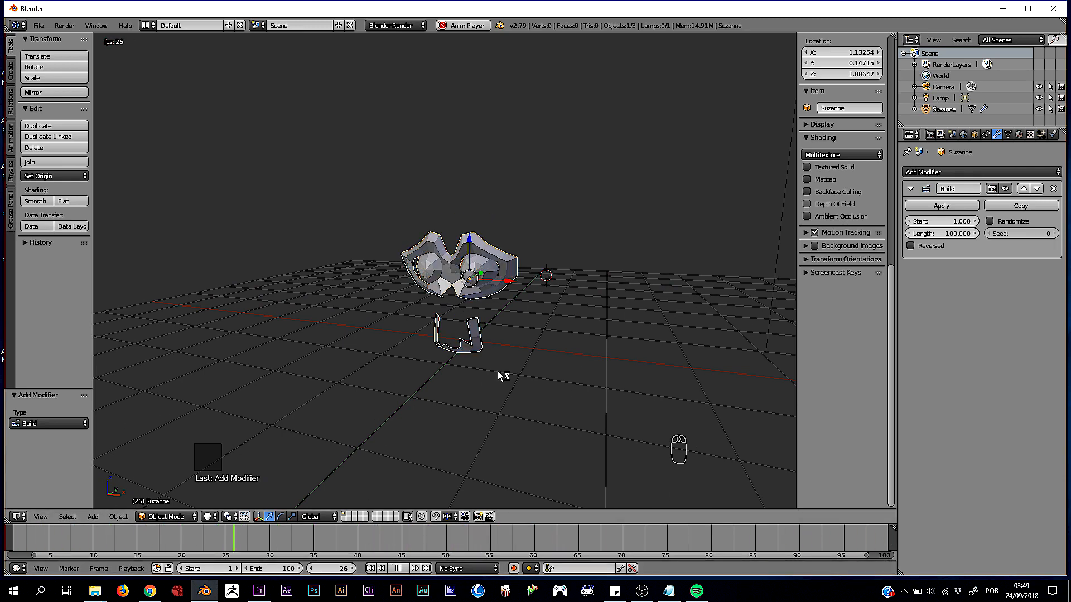
{"action": "key", "text": "alt+a"}
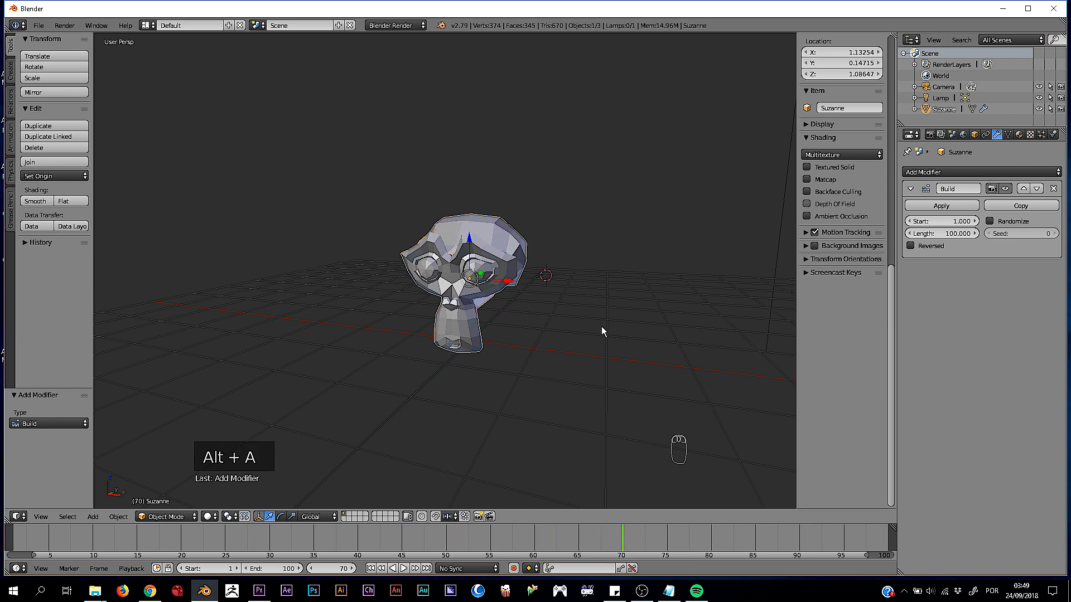
{"action": "middle_click_drag", "start_coordinate": [602, 327], "coordinate": [555, 329]}
{"action": "key", "text": "a"}
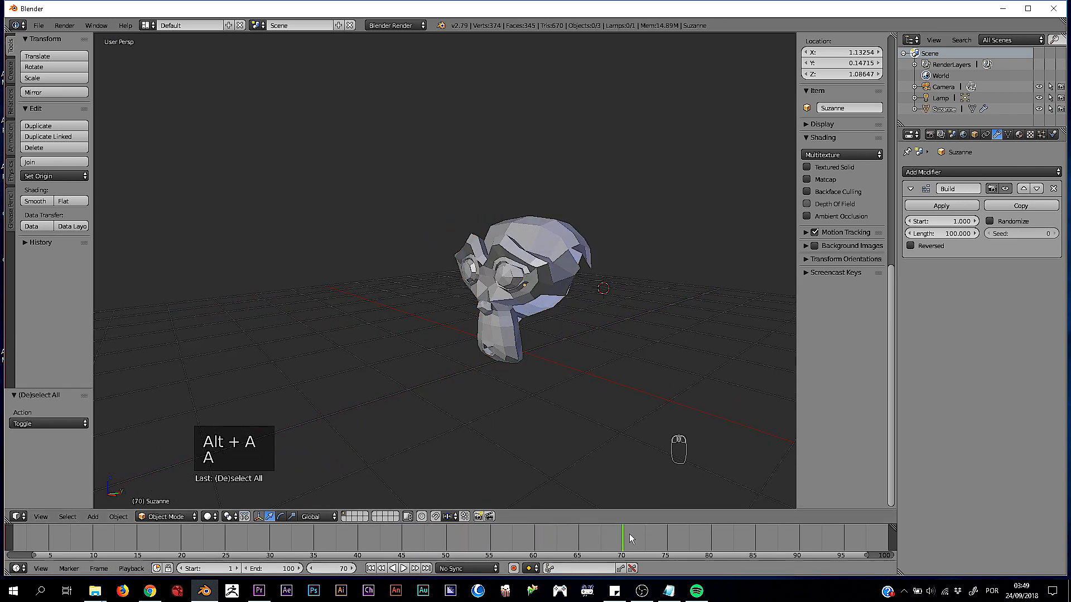
{"action": "left_click_drag", "start_coordinate": [630, 538], "coordinate": [835, 544]}
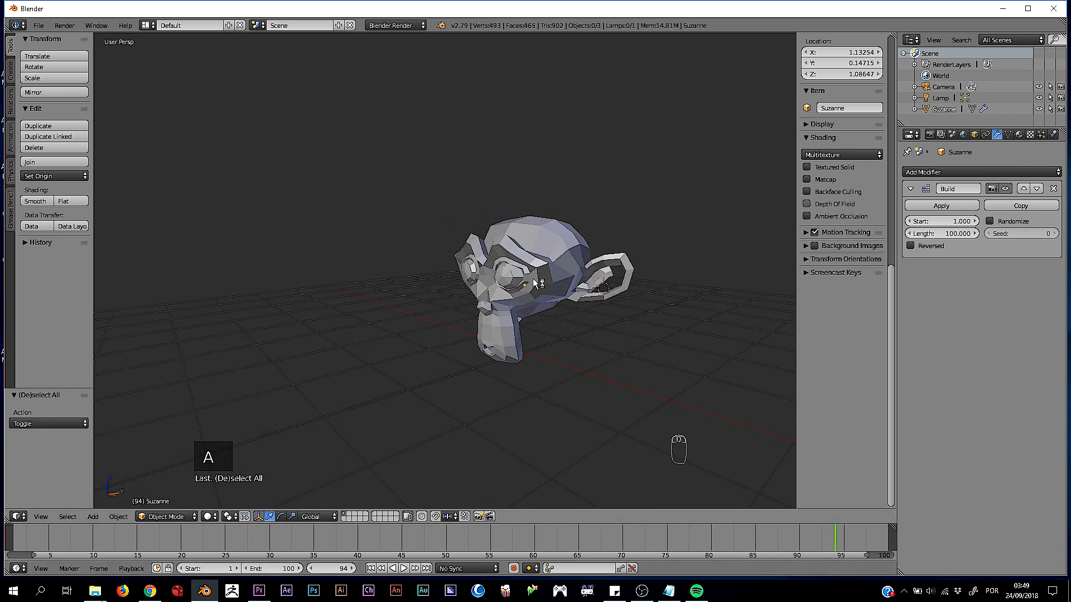
{"action": "middle_click_drag", "start_coordinate": [535, 283], "coordinate": [591, 262]}
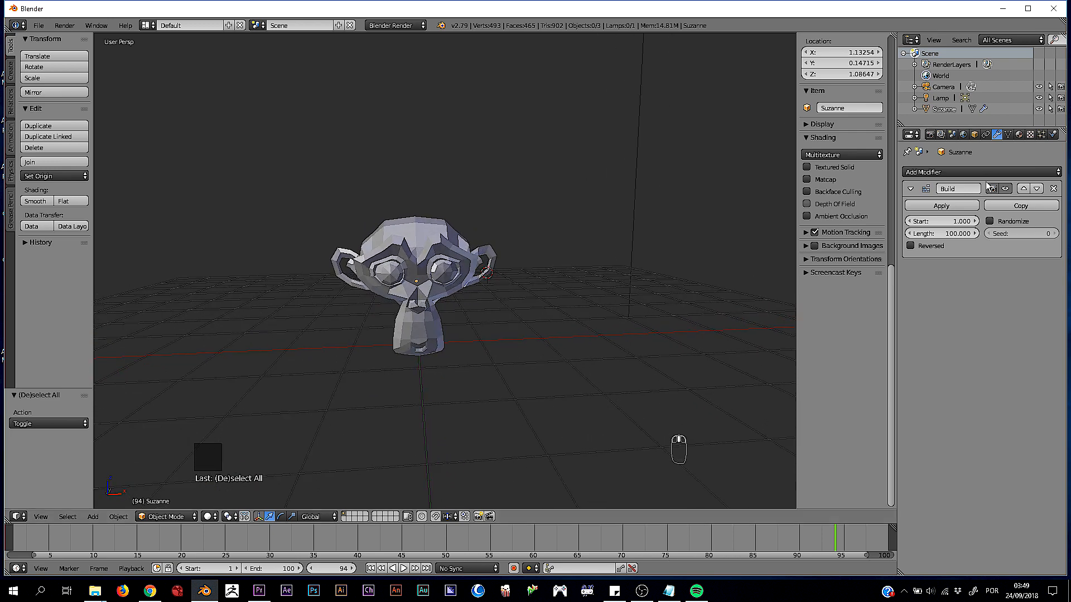
Enable Randomize on the Build modifier and play the build animation again from frame 1
{"action": "left_click", "coordinate": [997, 222]}
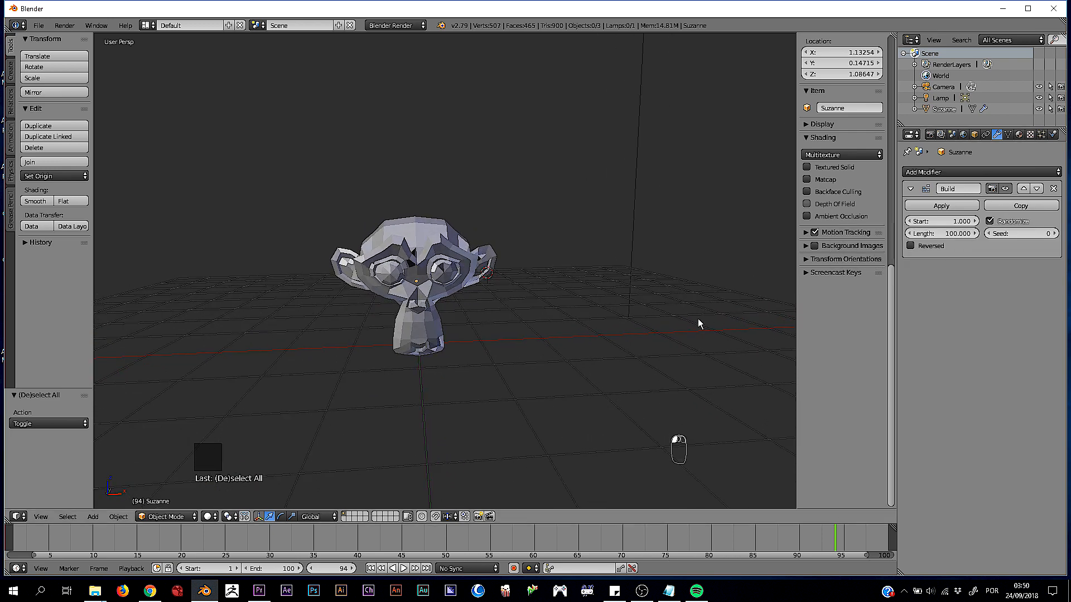
{"action": "key", "text": "shift+Left"}
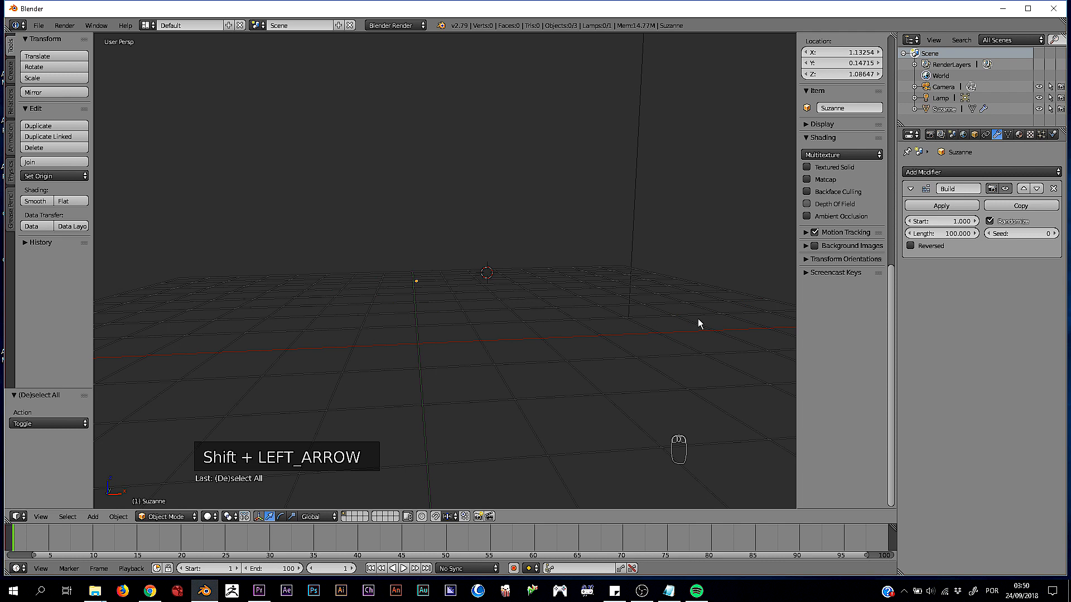
{"action": "key", "text": "alt+a"}
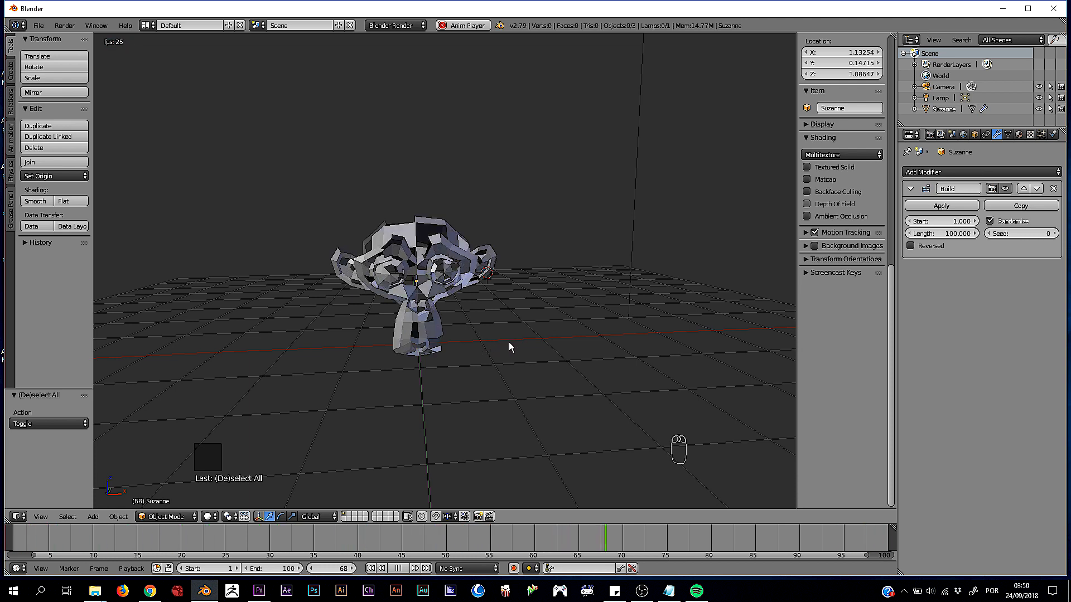
{"action": "key", "text": "alt+a"}
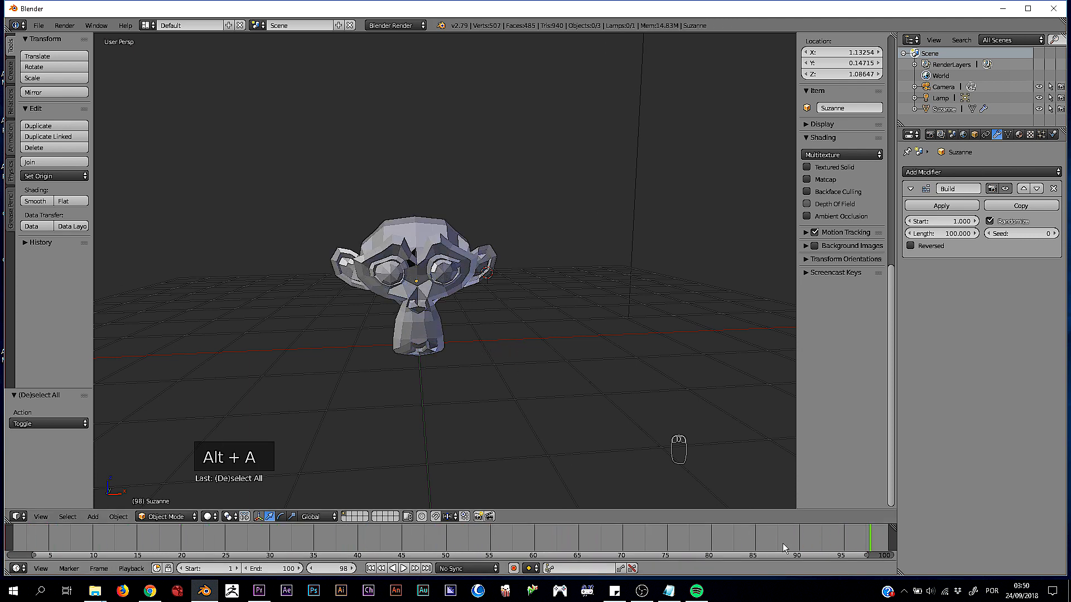
{"action": "left_click_drag", "start_coordinate": [820, 541], "coordinate": [872, 535]}
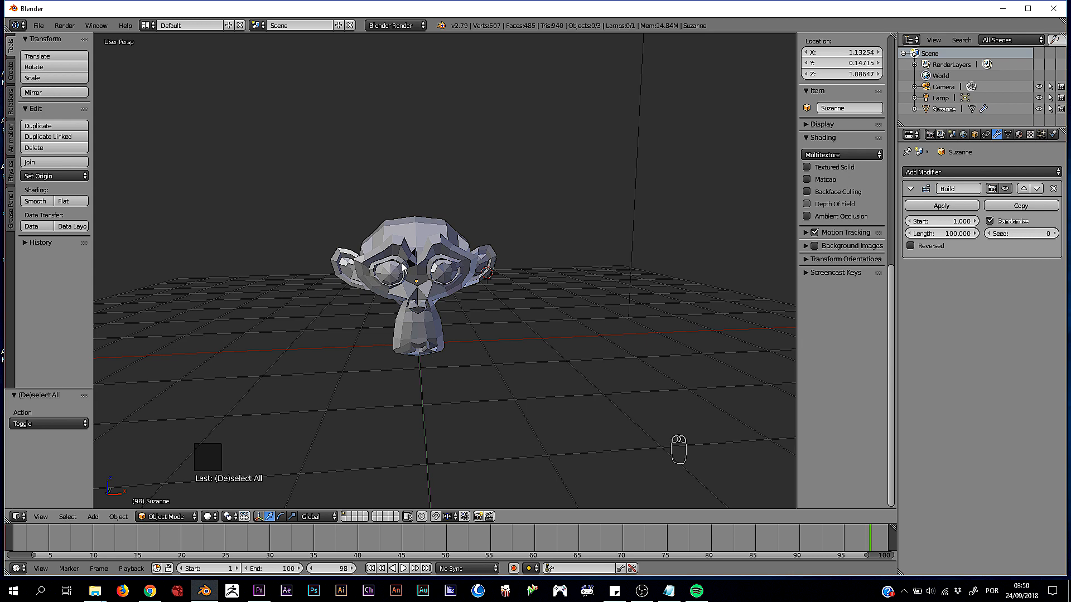
{"action": "middle_click_drag", "start_coordinate": [404, 268], "coordinate": [373, 247]}
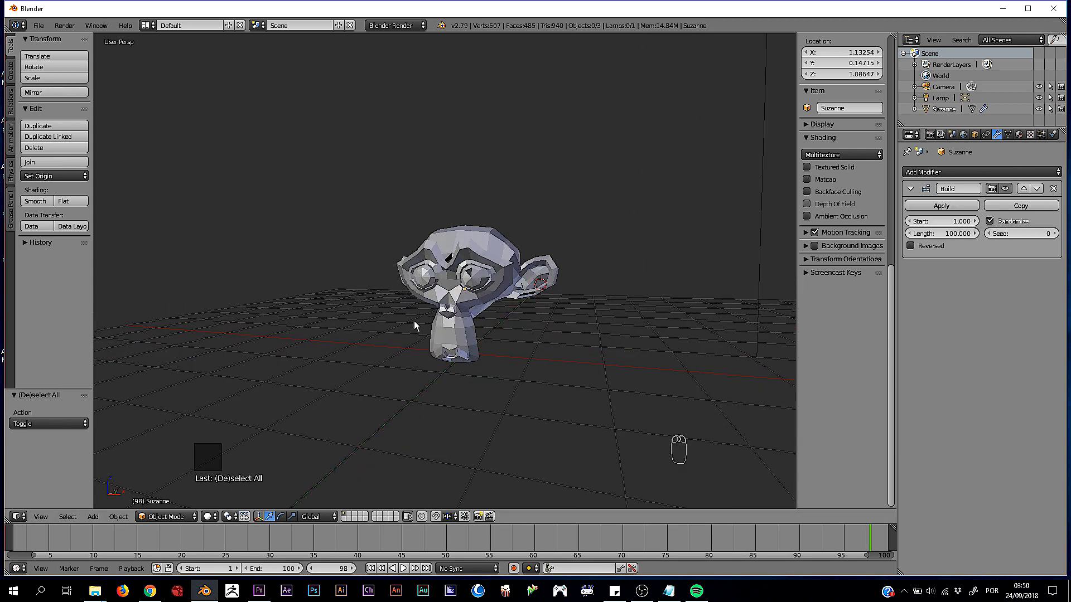
{"action": "middle_click_drag", "start_coordinate": [414, 325], "coordinate": [507, 303]}
Remove the Build modifier from the monkey head and add a Displace modifier instead
{"action": "left_click", "coordinate": [1053, 188]}
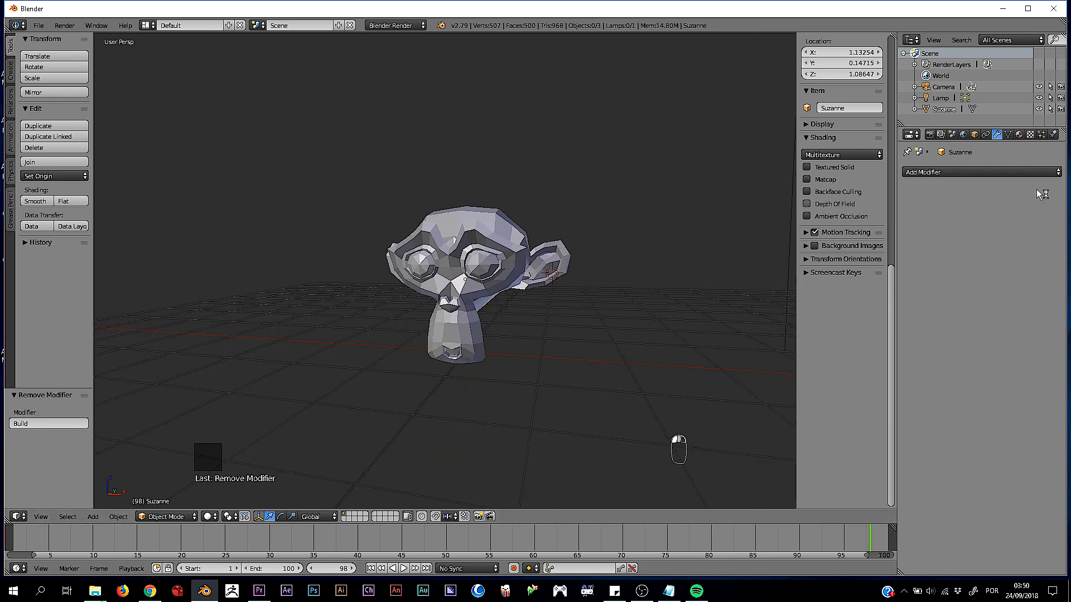
{"action": "left_click", "coordinate": [979, 172]}
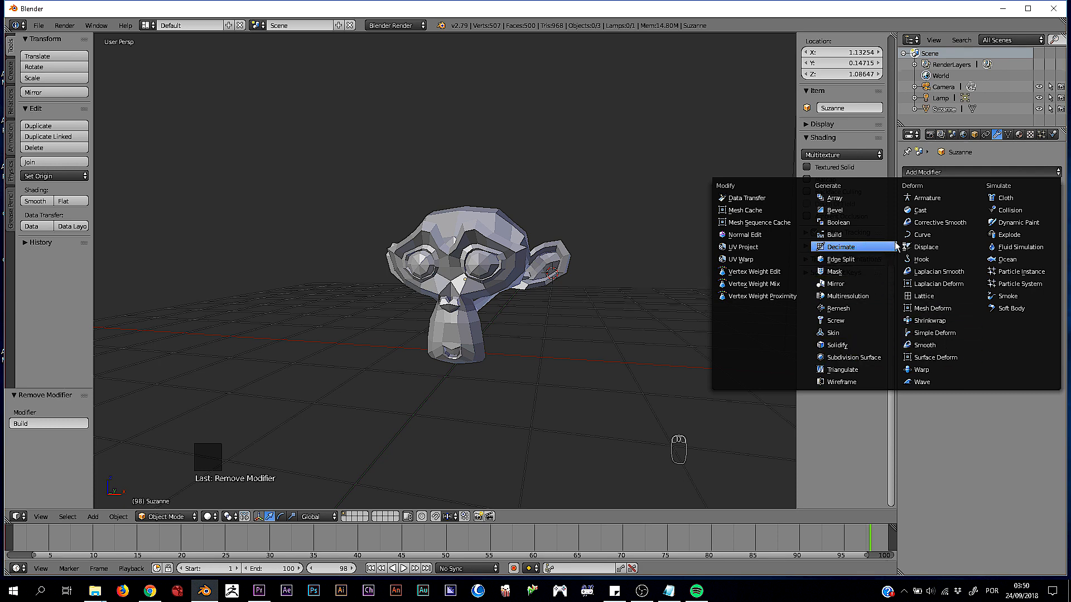
{"action": "left_click", "coordinate": [932, 249]}
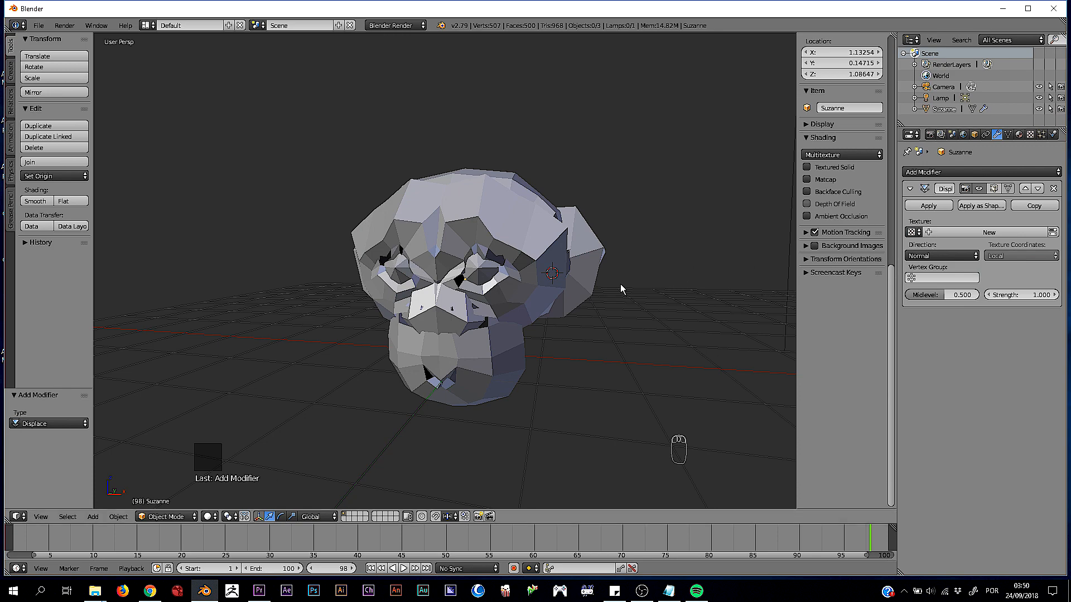
Create a new texture for the monkey head's Displace modifier and move the timeline to frame 48
{"action": "mouse_move", "coordinate": [620, 284]}
{"action": "middle_mouse_down"}
{"action": "mouse_move", "coordinate": [557, 286]}
{"action": "mouse_move", "coordinate": [617, 284]}
{"action": "middle_mouse_up"}
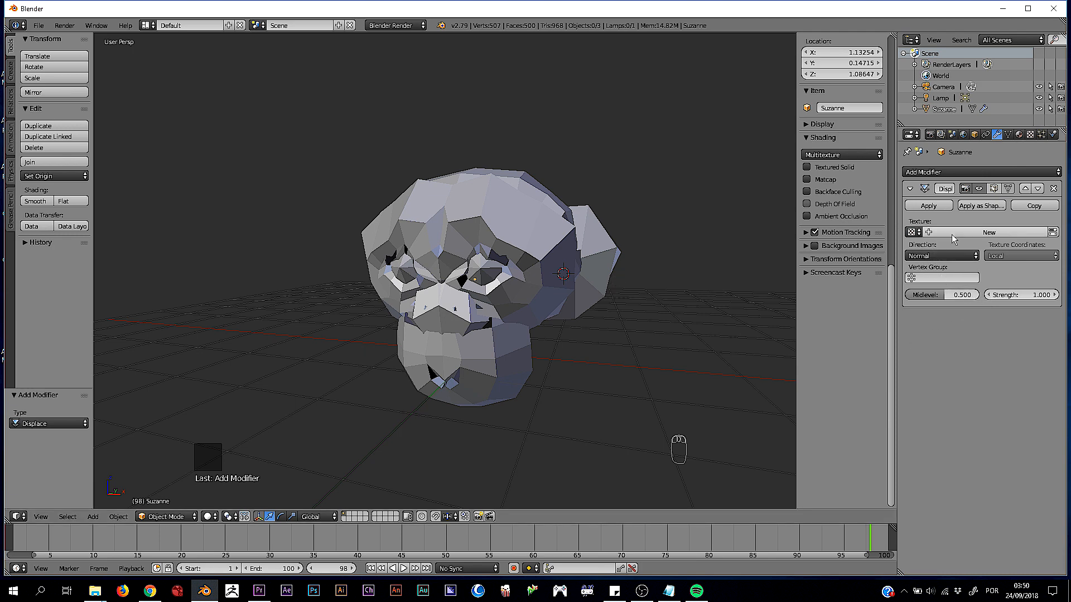
{"action": "middle_click_drag", "start_coordinate": [488, 282], "coordinate": [445, 287]}
{"action": "right_click", "coordinate": [502, 263]}
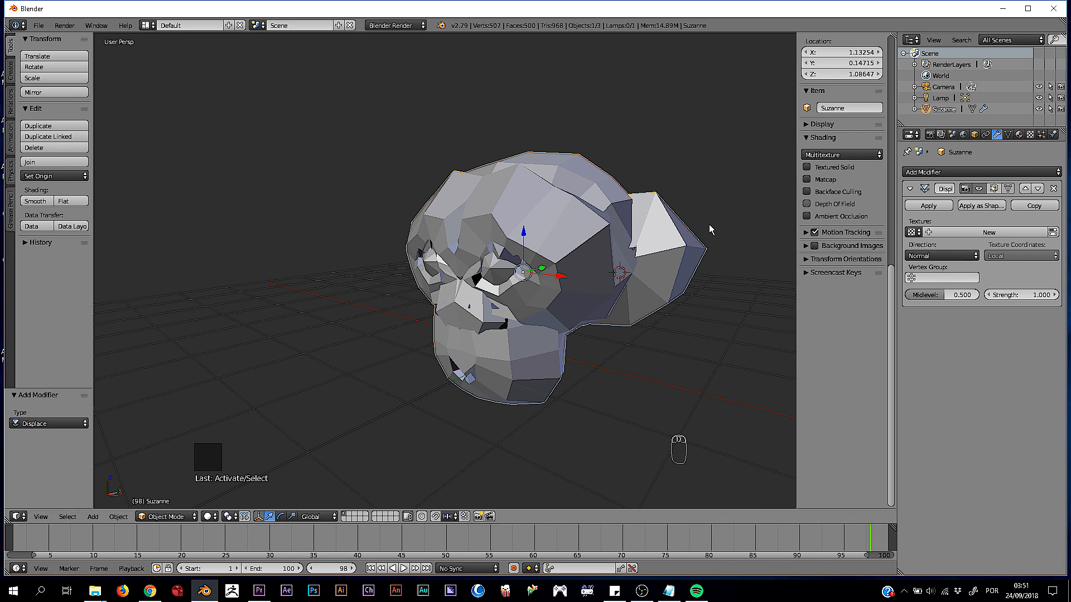
{"action": "left_click", "coordinate": [960, 232]}
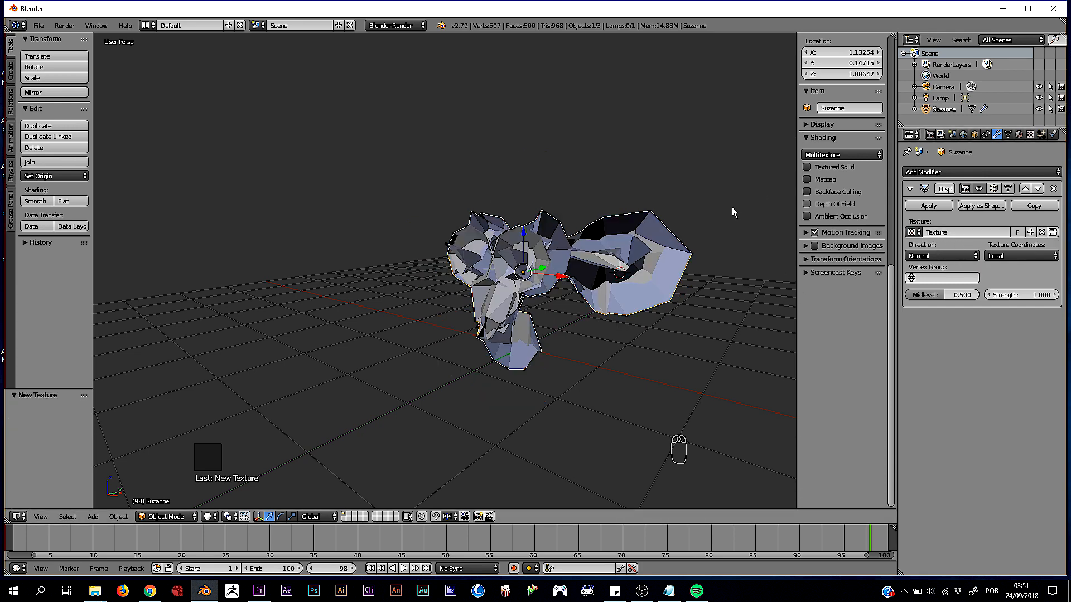
{"action": "middle_click_drag", "start_coordinate": [611, 233], "coordinate": [459, 278]}
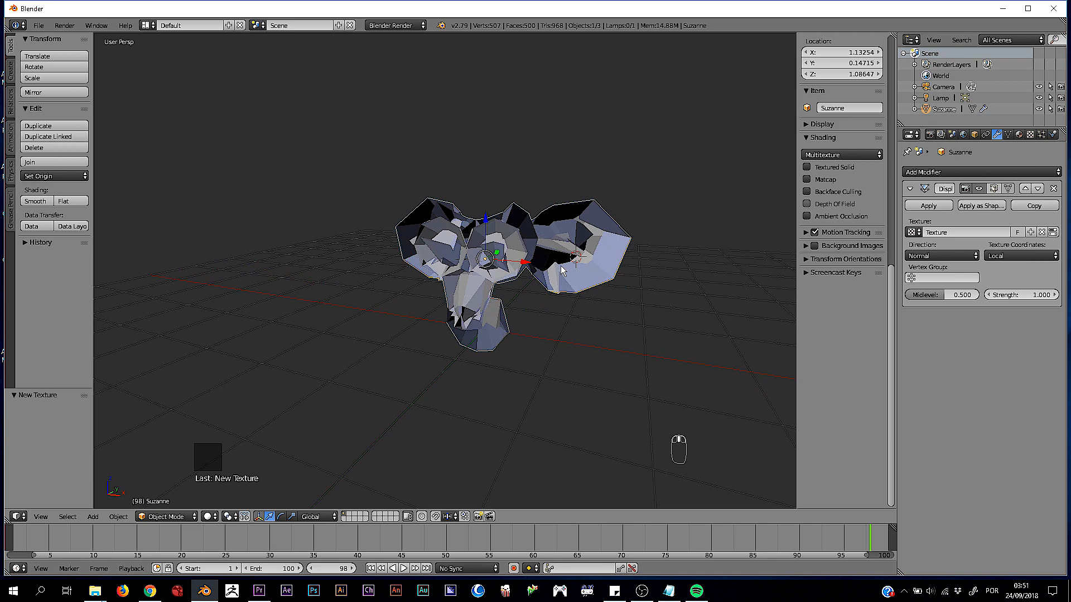
{"action": "middle_click_drag", "start_coordinate": [668, 265], "coordinate": [639, 280]}
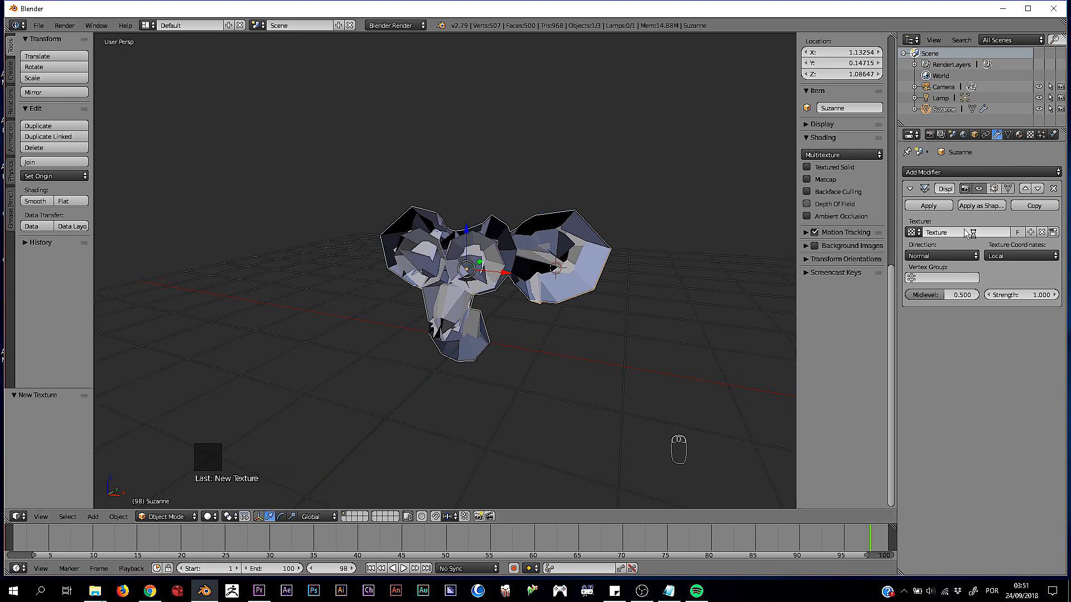
{"action": "middle_click_drag", "start_coordinate": [633, 229], "coordinate": [608, 233]}
{"action": "left_click_drag", "start_coordinate": [463, 543], "coordinate": [428, 547]}
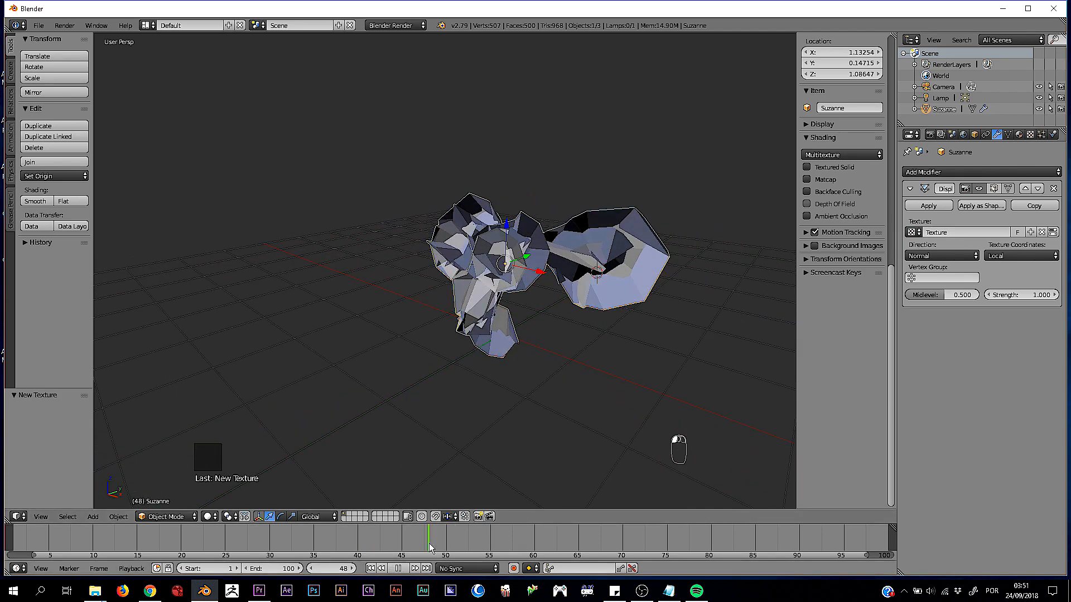
Set the displacement texture's type to Clouds in the texture properties
{"action": "left_click", "coordinate": [1030, 135]}
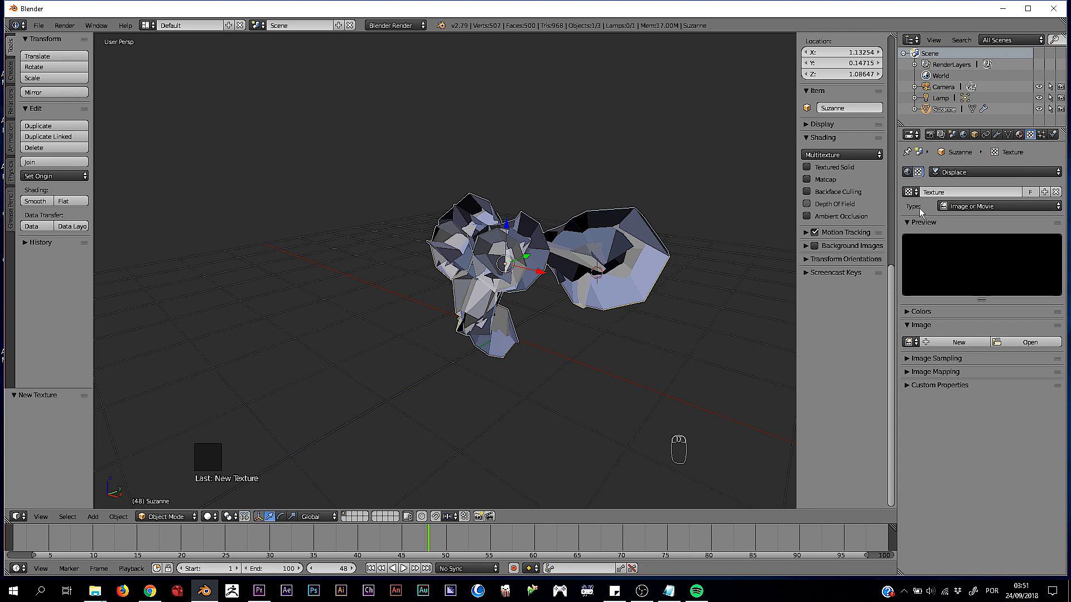
{"action": "left_click", "coordinate": [973, 208]}
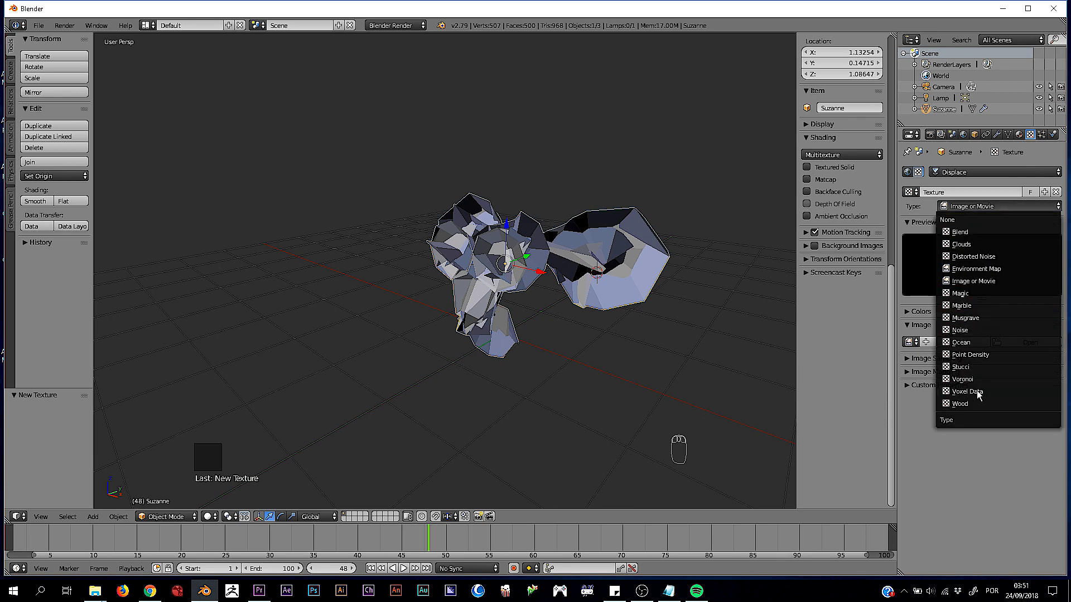
{"action": "left_click", "coordinate": [963, 245]}
Choose Clouds again as the displacement texture's type and examine the displaced monkey head from the front
{"action": "left_click", "coordinate": [975, 207]}
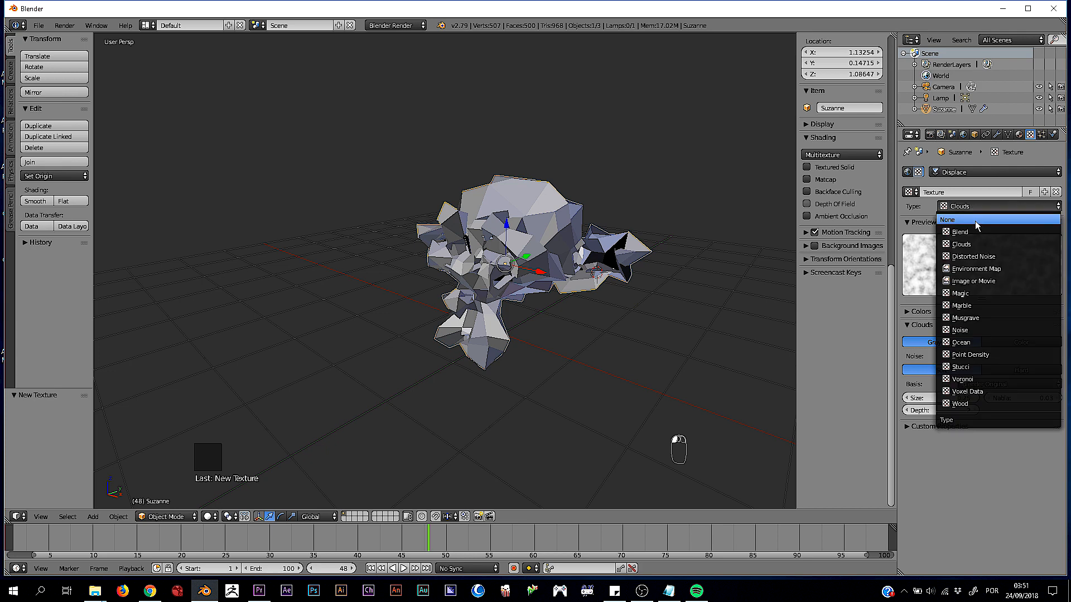
{"action": "left_click", "coordinate": [976, 246]}
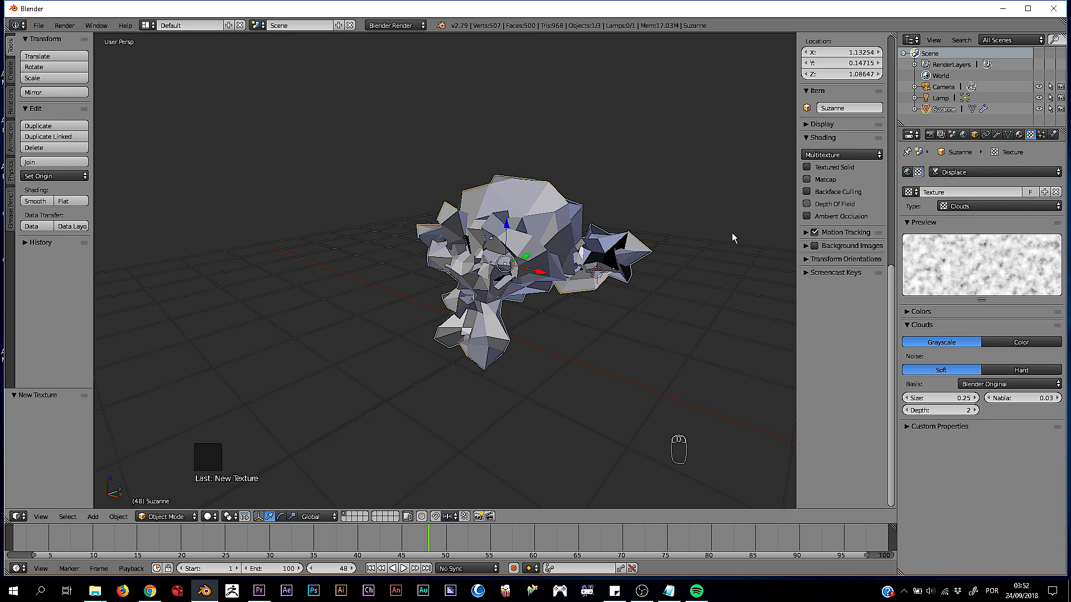
{"action": "middle_click_drag", "start_coordinate": [532, 276], "coordinate": [500, 334]}
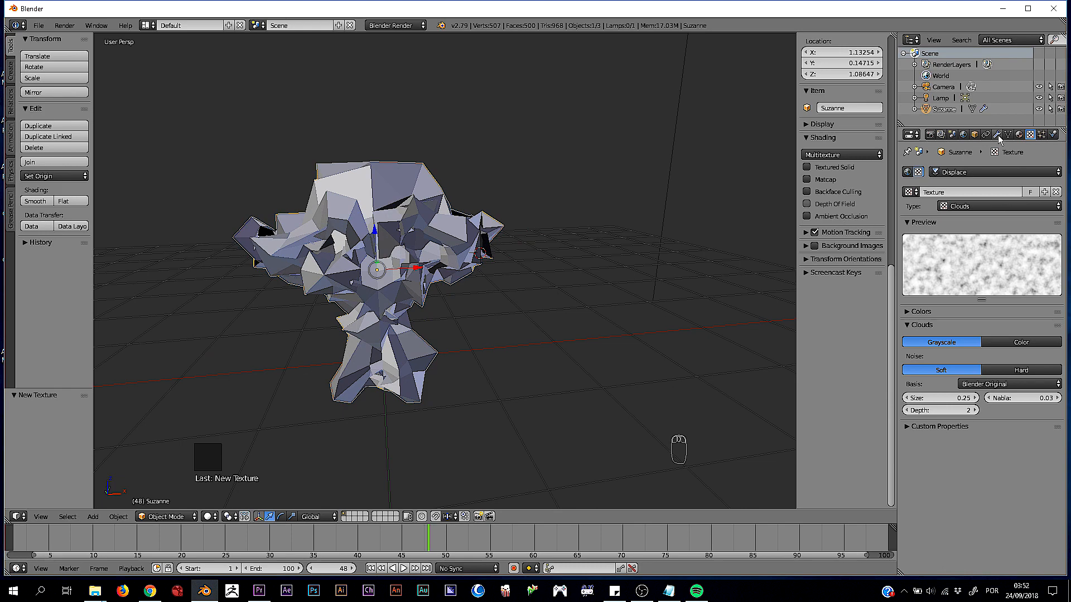
{"action": "middle_click_drag", "start_coordinate": [425, 229], "coordinate": [536, 261]}
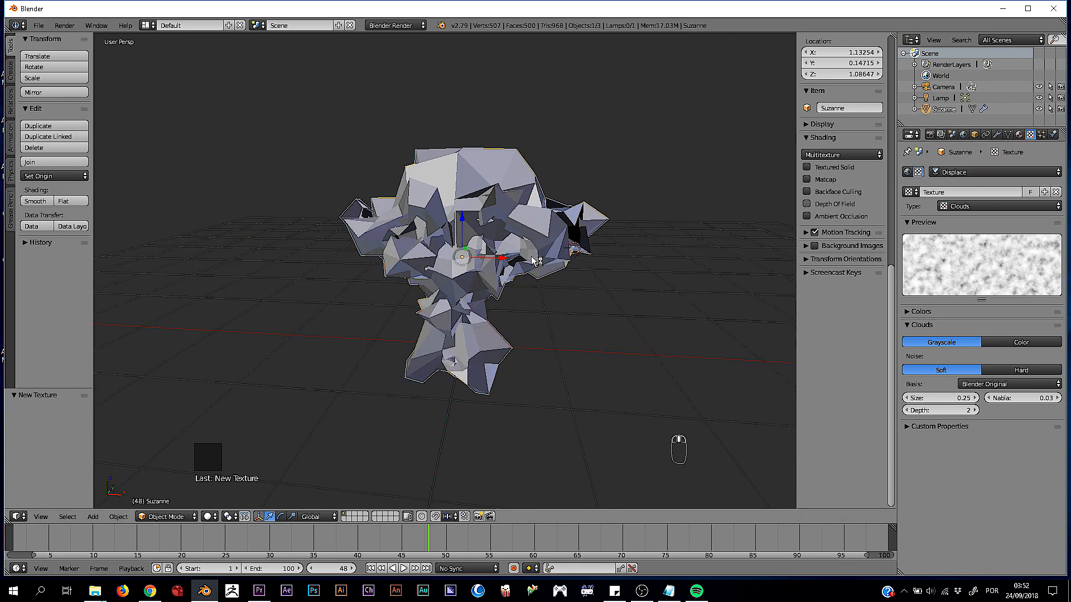
Add a Subdivision Surface modifier to the monkey head and move it above the Displace modifier in the stack
{"action": "left_click", "coordinate": [997, 135]}
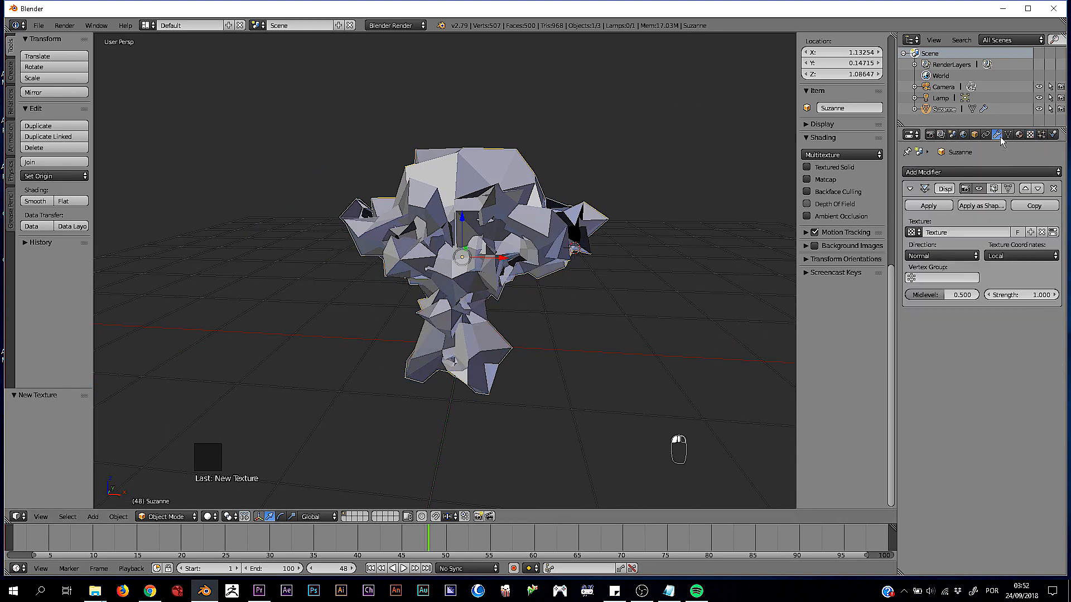
{"action": "left_click", "coordinate": [972, 173]}
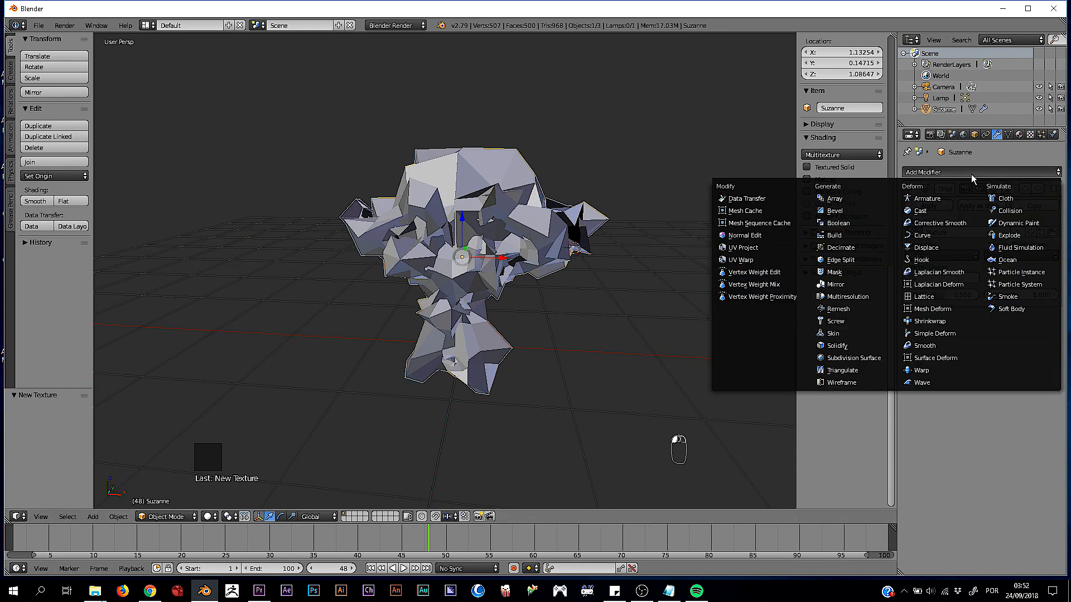
{"action": "left_click", "coordinate": [859, 359]}
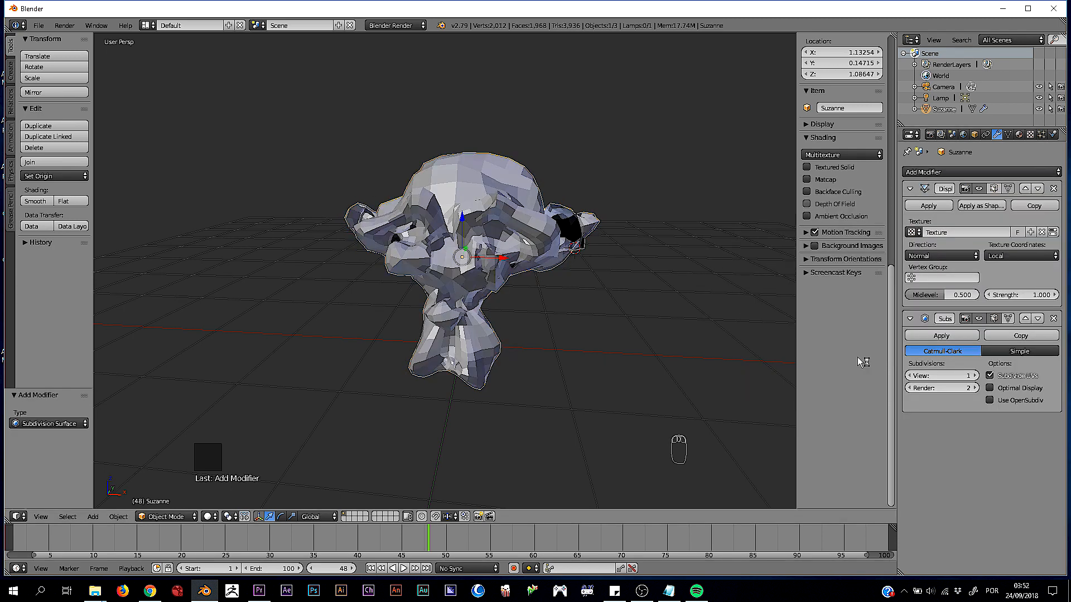
{"action": "left_click", "coordinate": [1025, 319]}
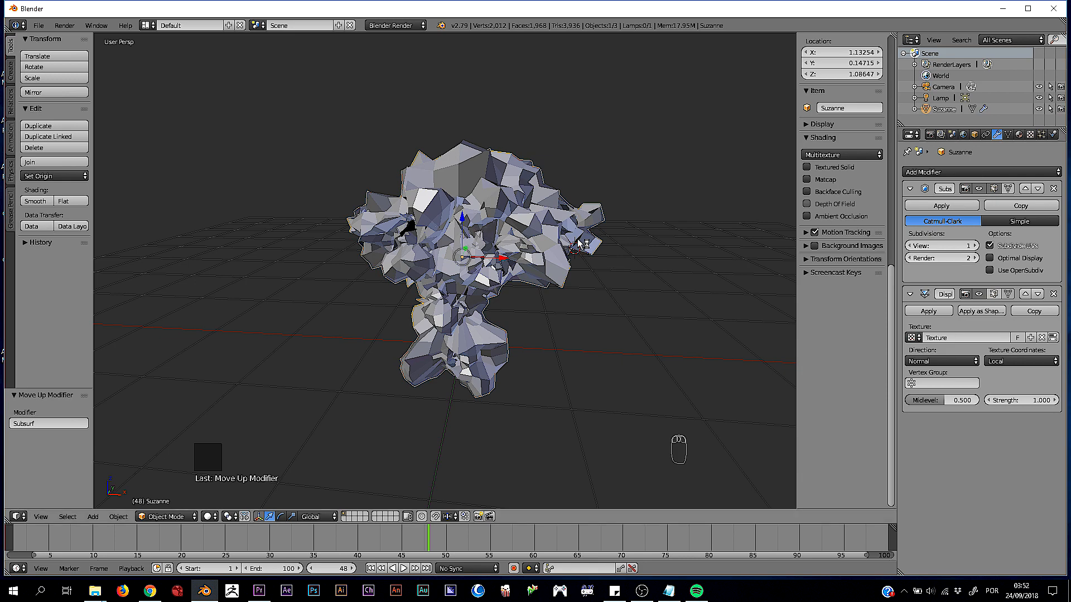
Set the Subdivision Surface modifier's view subdivisions to 2 and inspect the denser displaced mesh
{"action": "left_click", "coordinate": [974, 246]}
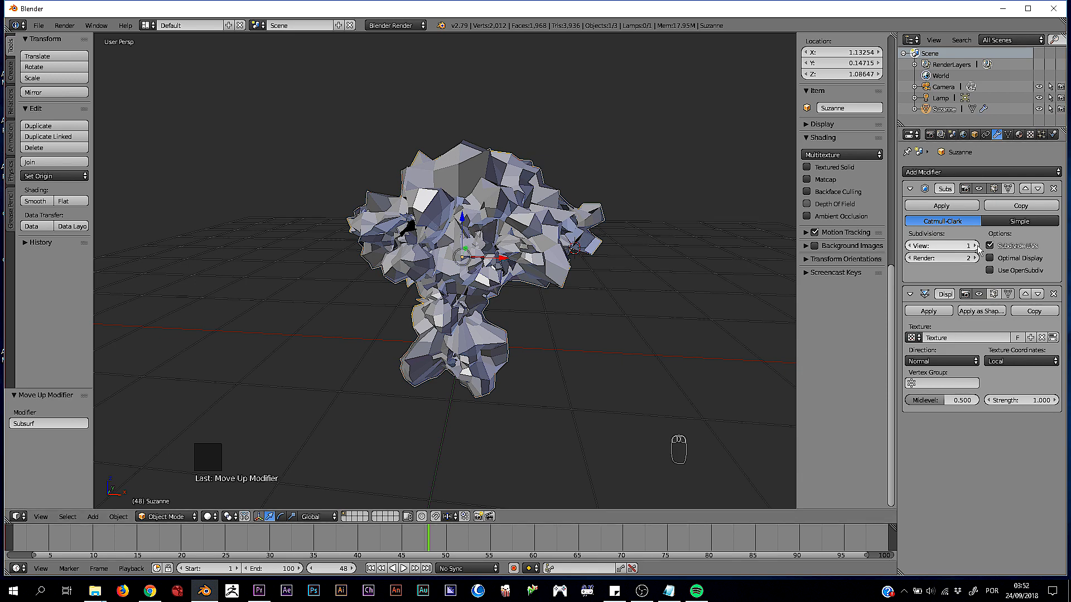
{"action": "middle_click_drag", "start_coordinate": [577, 266], "coordinate": [552, 306]}
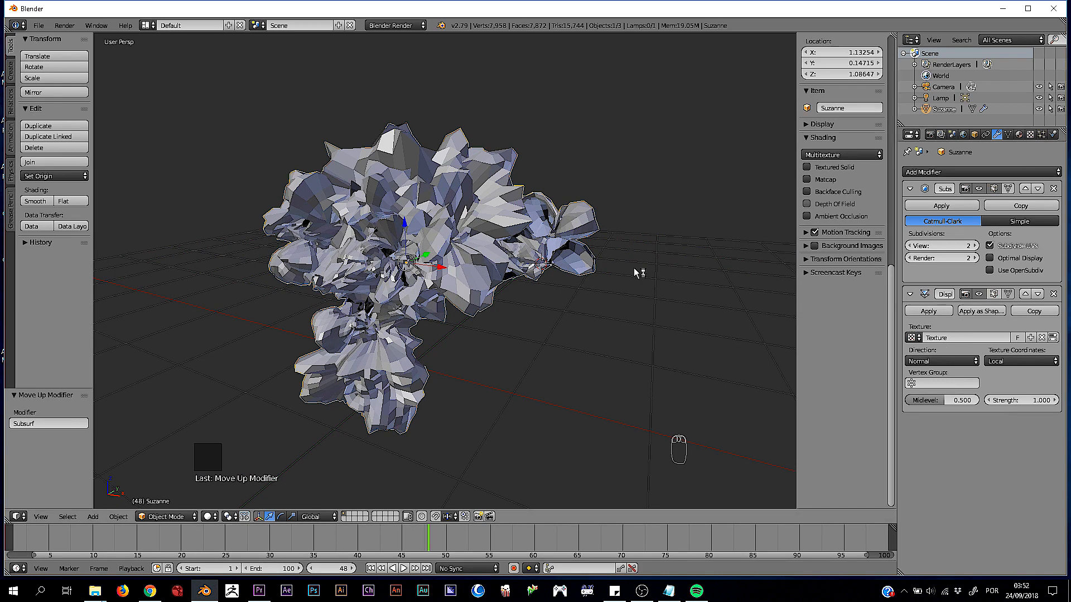
{"action": "middle_click_drag", "start_coordinate": [503, 252], "coordinate": [547, 251]}
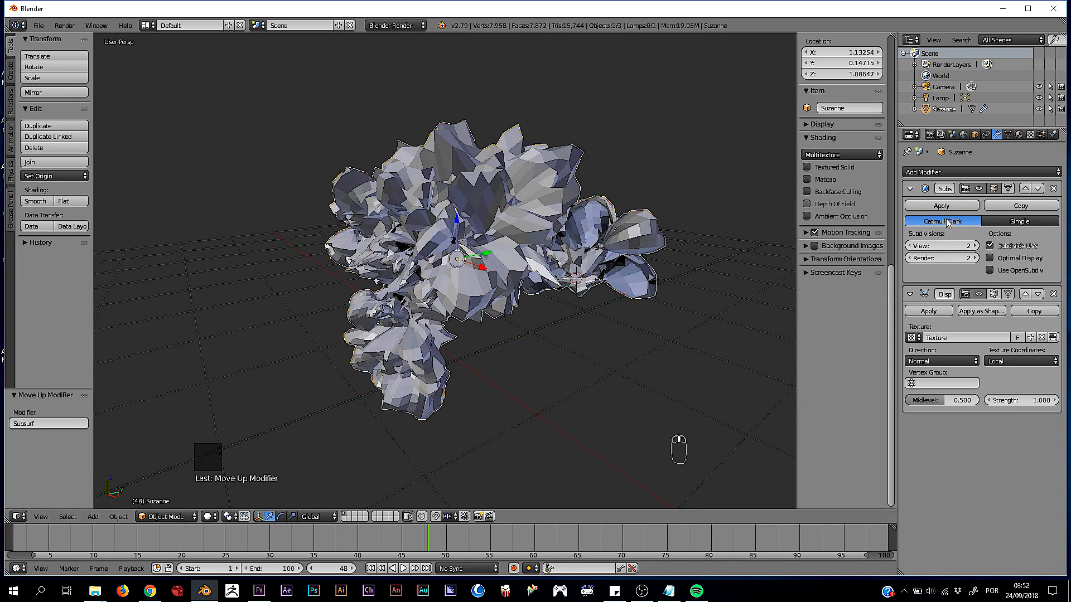
Hide the Subdivision Surface modifier in the viewport to compare the displacement without it, and show it again
{"action": "left_click", "coordinate": [979, 189]}
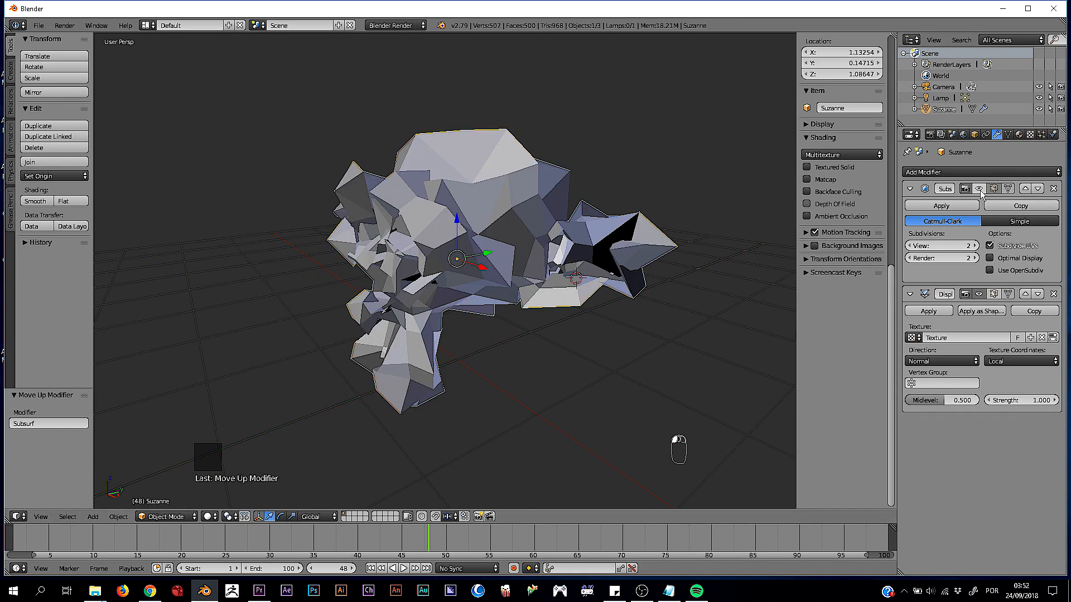
{"action": "middle_click_drag", "start_coordinate": [413, 267], "coordinate": [448, 269]}
{"action": "scroll", "coordinate": [438, 276], "scroll_direction": "up", "scroll_amount": 1}
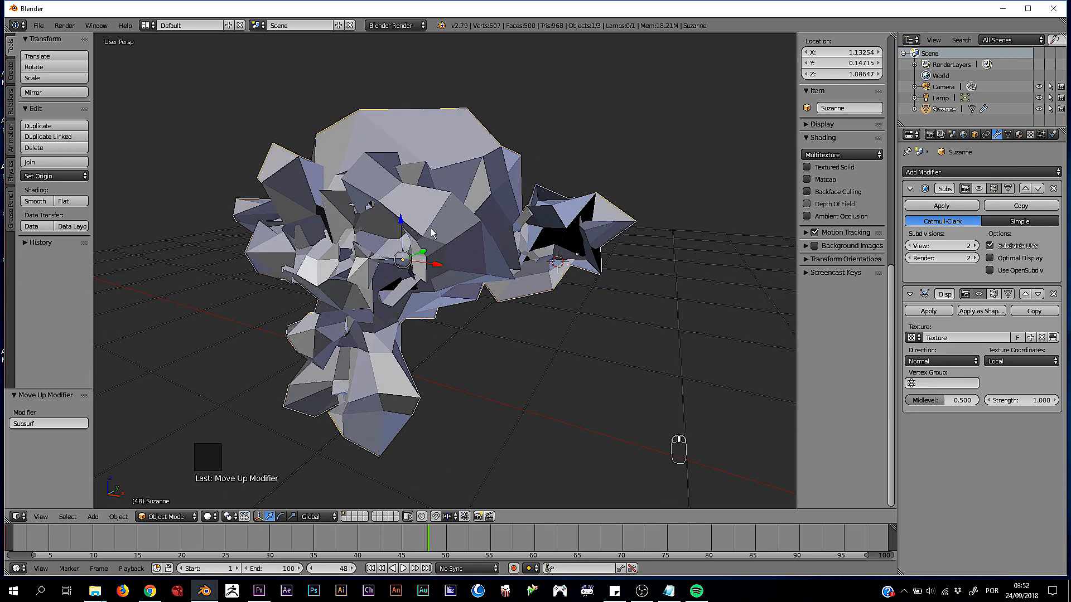
{"action": "middle_click_drag", "start_coordinate": [467, 230], "coordinate": [449, 287]}
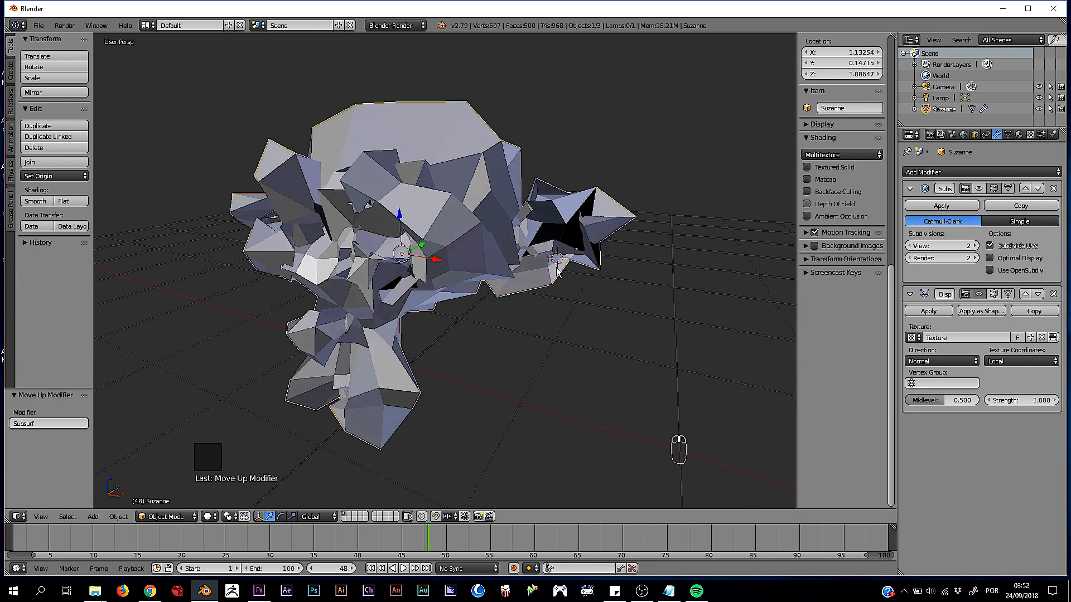
{"action": "left_click", "coordinate": [980, 188]}
{"action": "middle_click_drag", "start_coordinate": [628, 326], "coordinate": [592, 312]}
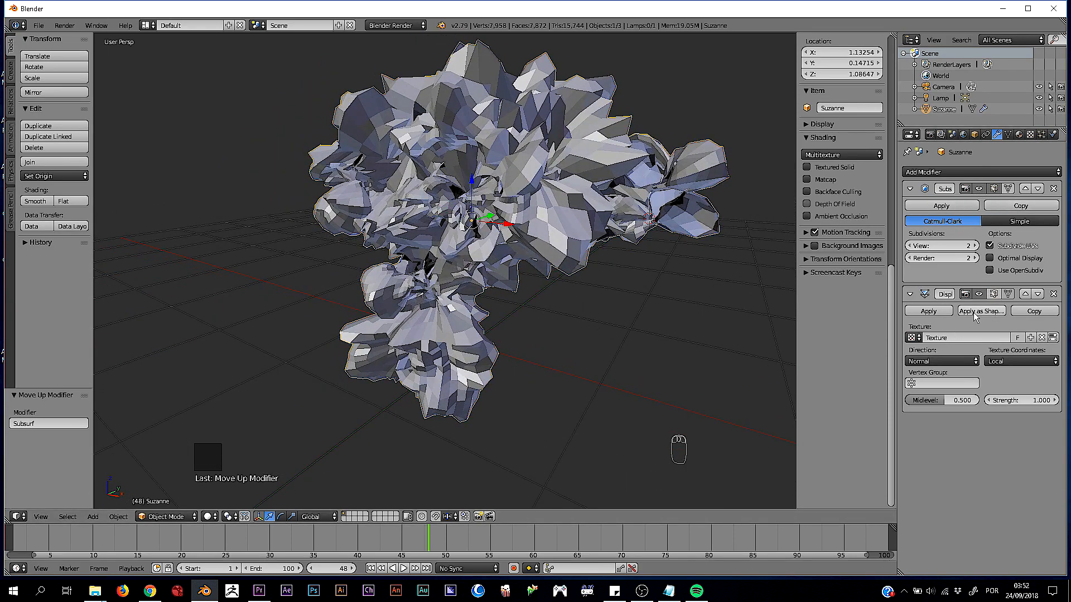
Set the Clouds texture's size to 0.95 and inspect the smoother displacement on the monkey head
{"action": "left_click", "coordinate": [1030, 134]}
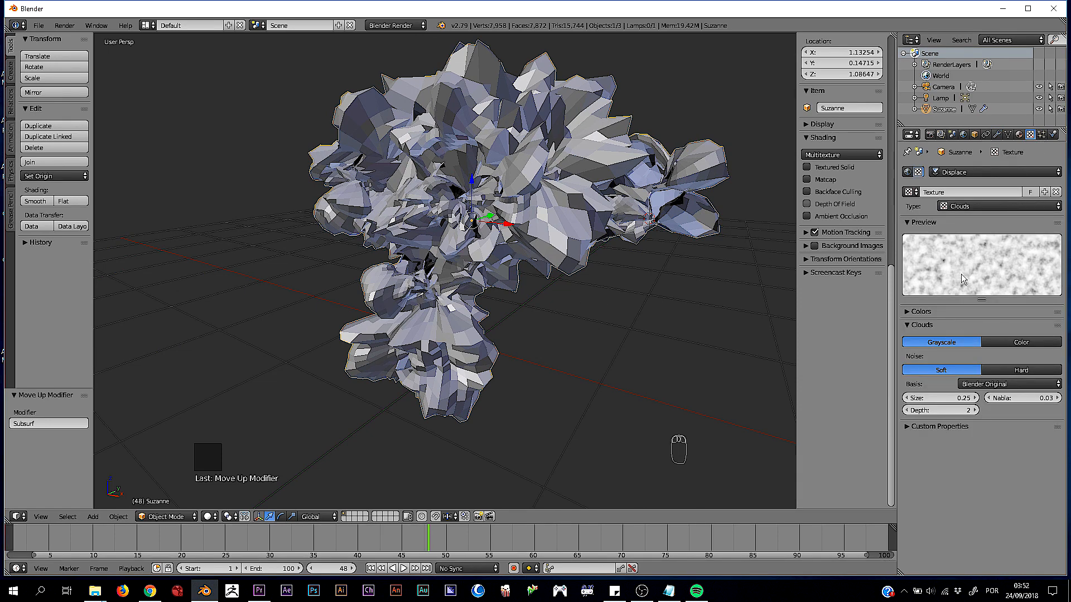
{"action": "left_click_drag", "start_coordinate": [960, 398], "coordinate": [984, 397]}
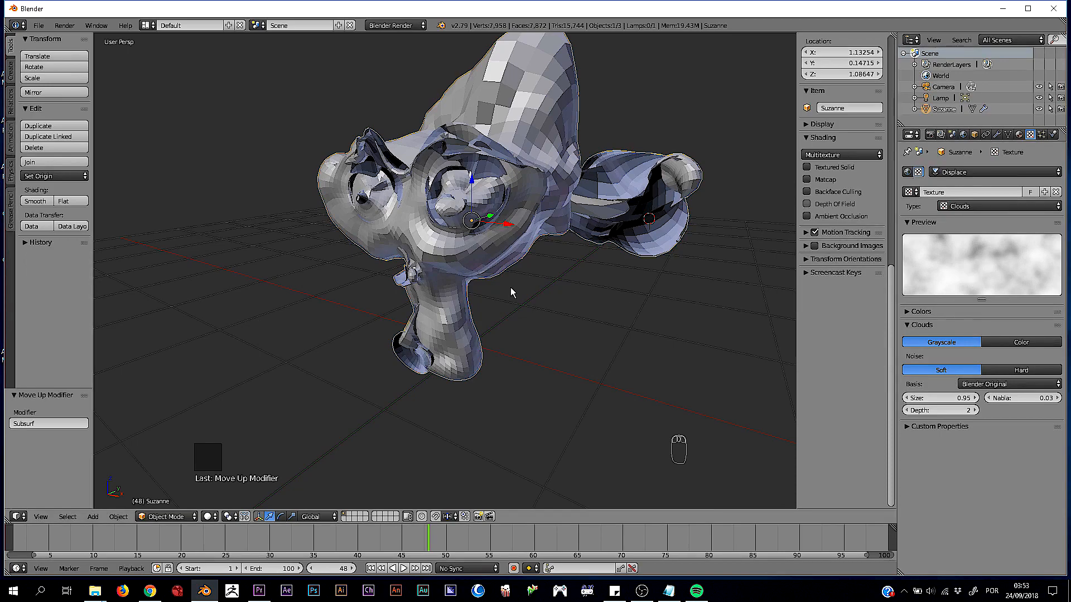
{"action": "middle_click_drag", "start_coordinate": [510, 287], "coordinate": [526, 276]}
{"action": "middle_click_drag", "start_coordinate": [379, 215], "coordinate": [636, 251]}
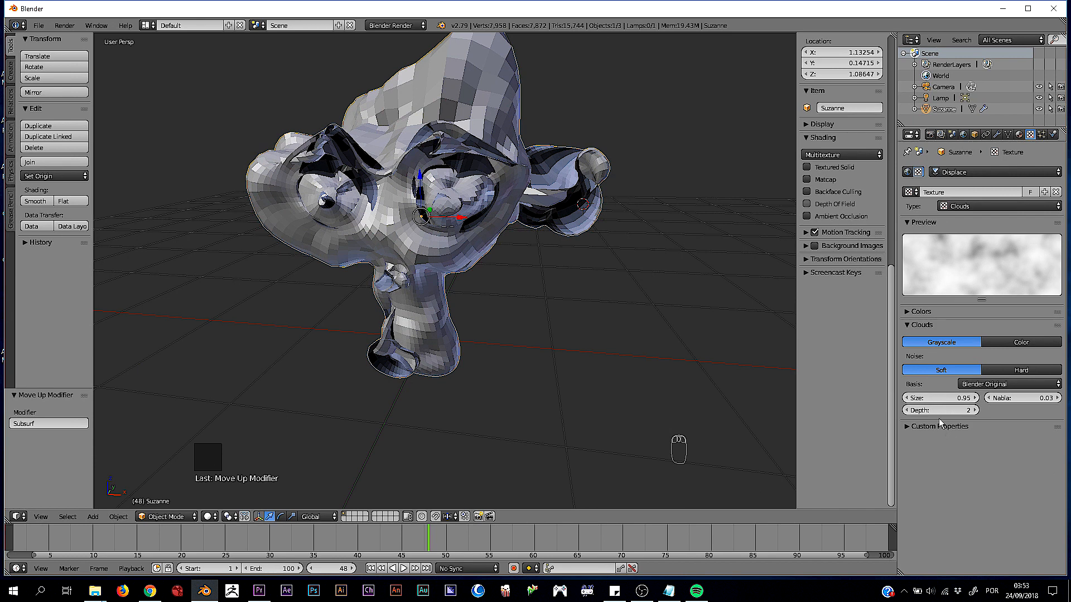
Try Hard noise on the Clouds texture and switch back to Soft
{"action": "left_click", "coordinate": [1000, 376]}
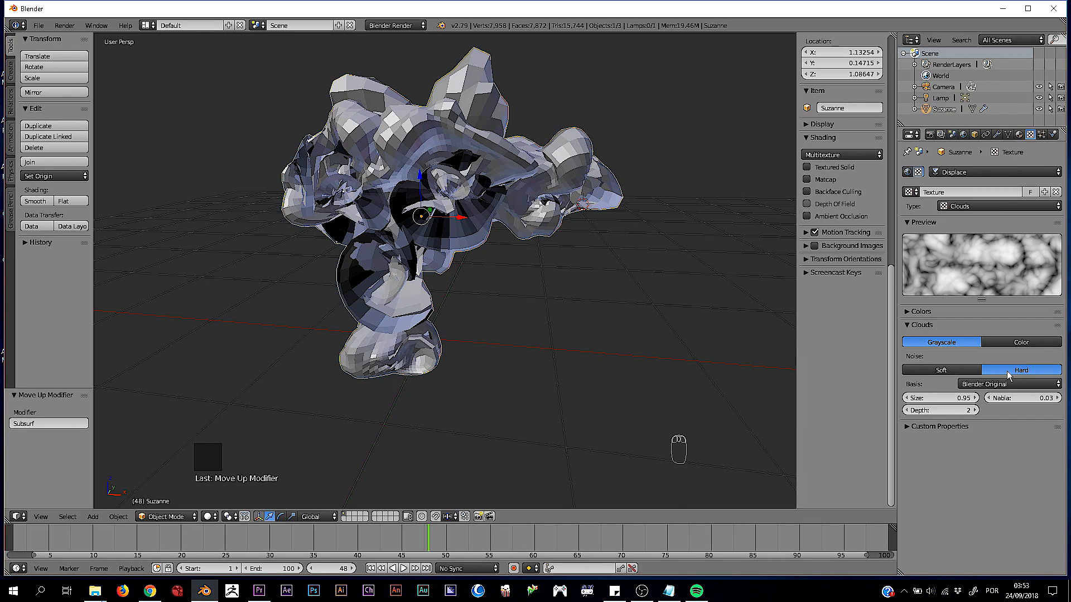
{"action": "left_click", "coordinate": [957, 372]}
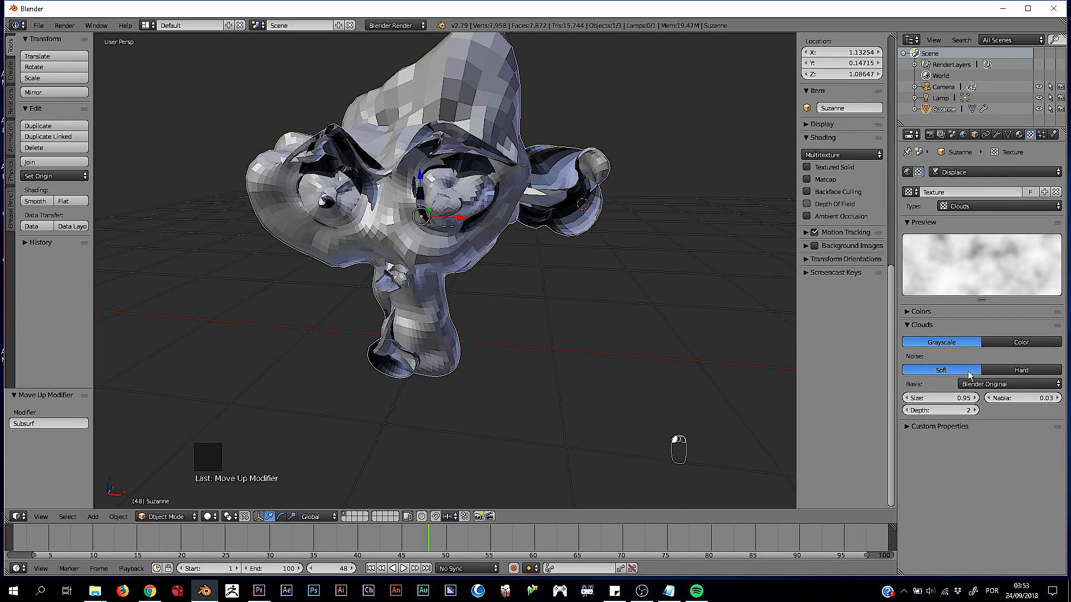
Set the Clouds texture's size to 0.90 and check the monkey head's new shape
{"action": "middle_click_drag", "start_coordinate": [697, 320], "coordinate": [659, 313]}
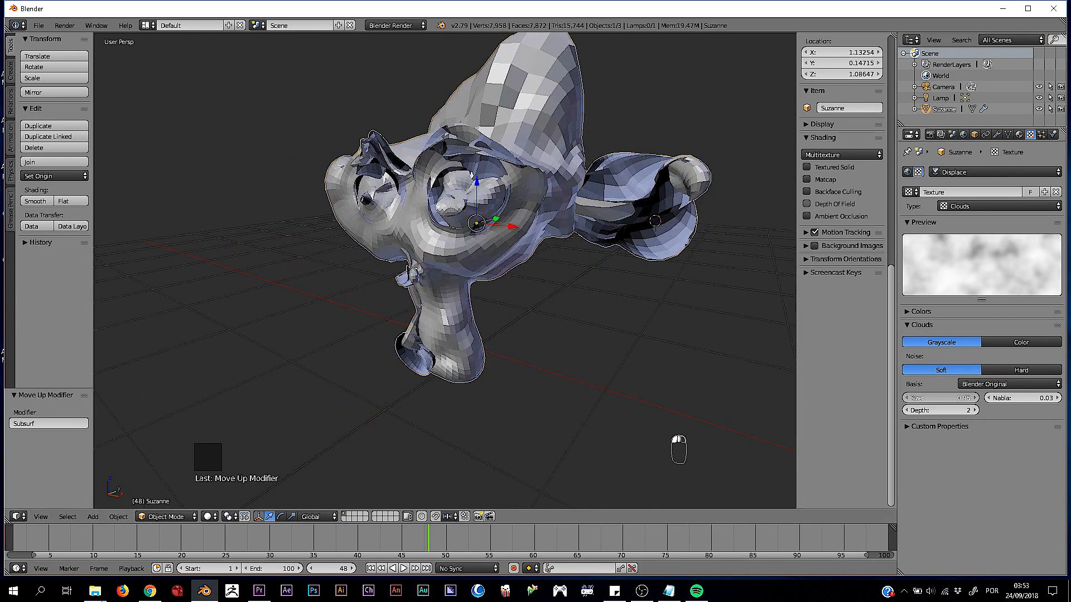
{"action": "mouse_move", "coordinate": [941, 399]}
{"action": "left_mouse_down"}
{"action": "mouse_move", "coordinate": [910, 398]}
{"action": "mouse_move", "coordinate": [955, 399]}
{"action": "mouse_move", "coordinate": [935, 398]}
{"action": "left_mouse_up"}
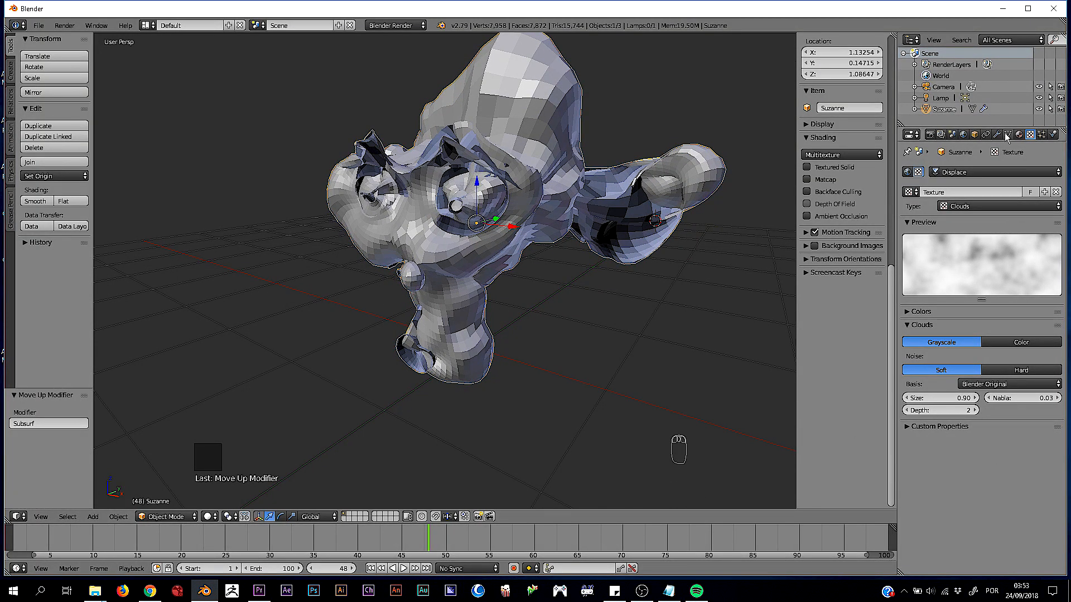
{"action": "middle_click_drag", "start_coordinate": [438, 374], "coordinate": [457, 377]}
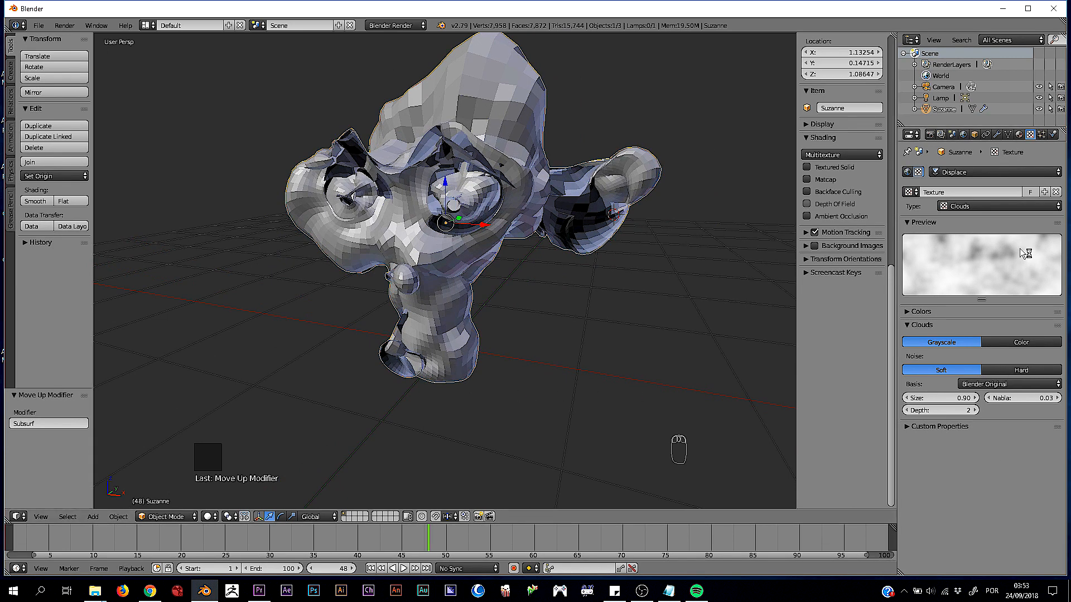
Set the Displace modifier's strength to 2.100 at frame 1 and insert a keyframe on it
{"action": "left_click", "coordinate": [998, 135]}
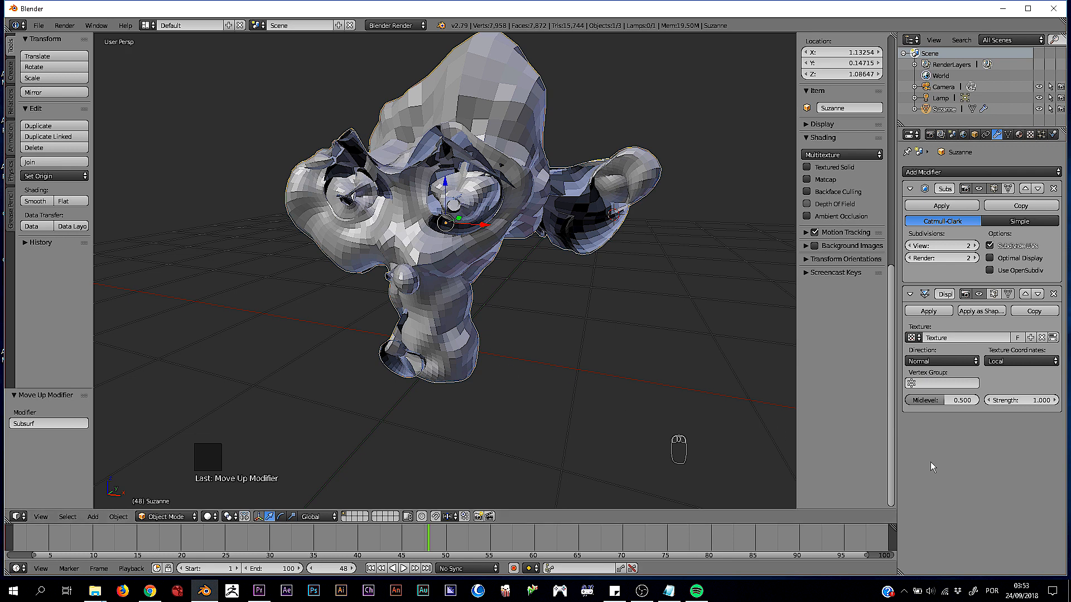
{"action": "left_click_drag", "start_coordinate": [382, 547], "coordinate": [14, 552]}
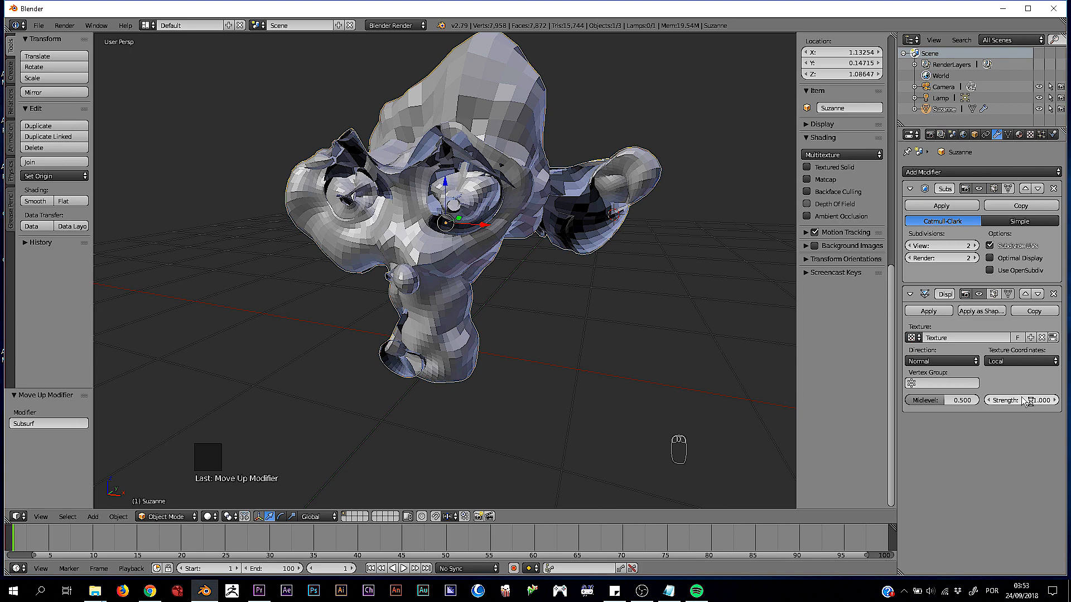
{"action": "mouse_move", "coordinate": [1004, 401]}
{"action": "left_mouse_down"}
{"action": "mouse_move", "coordinate": [1060, 401]}
{"action": "mouse_move", "coordinate": [1003, 400]}
{"action": "left_mouse_up"}
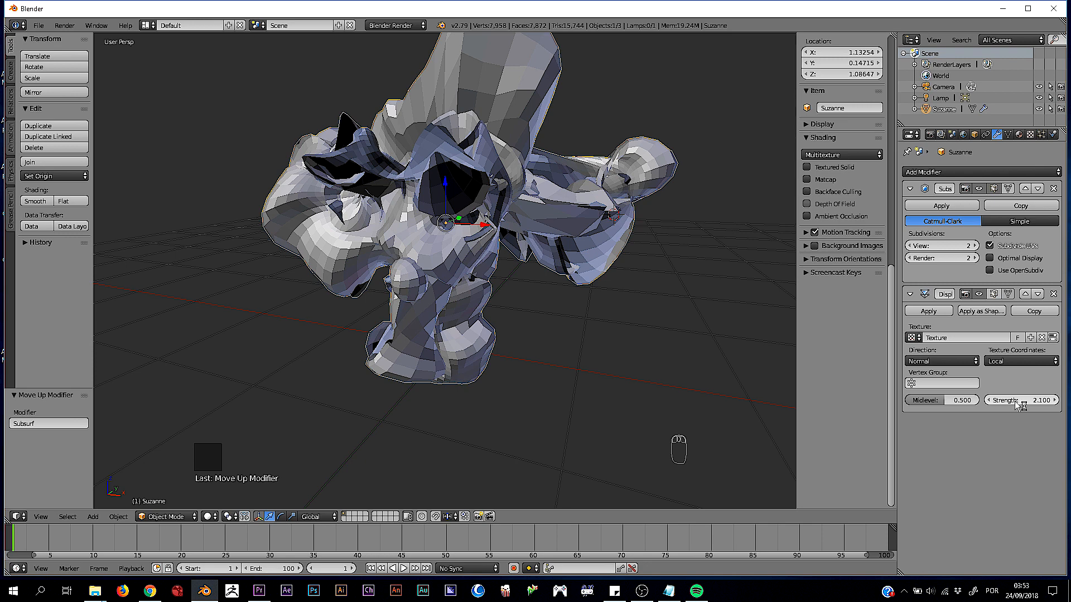
{"action": "key", "text": "i"}
Set the Displace modifier's strength to 0 at frame 100 and insert a keyframe on it
{"action": "left_click_drag", "start_coordinate": [851, 536], "coordinate": [888, 540]}
{"action": "left_click", "coordinate": [1033, 400]}
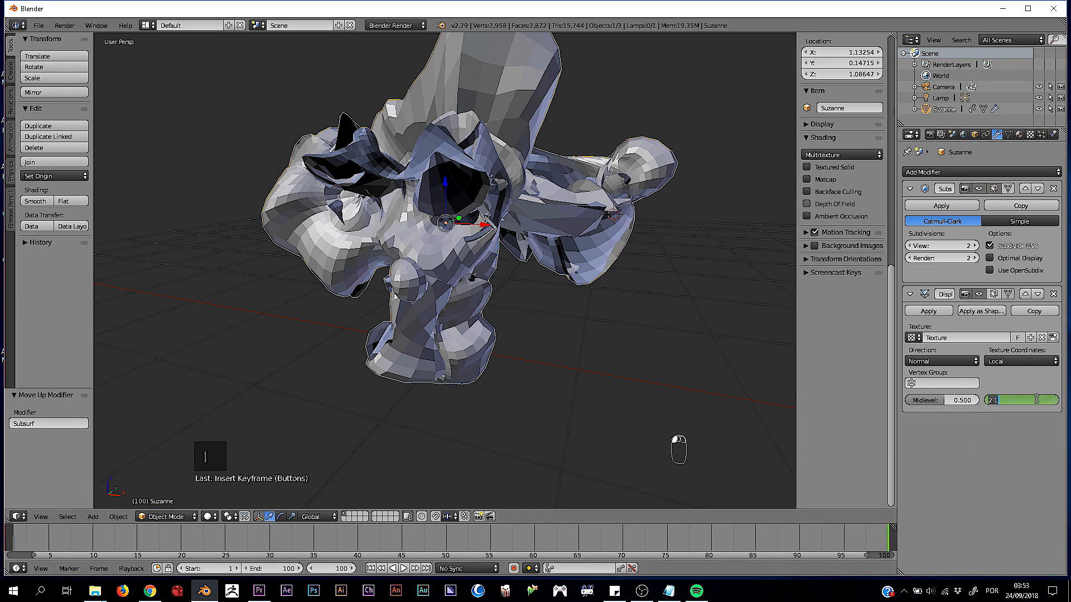
{"action": "type", "text": "0"}
{"action": "key", "text": "Return"}
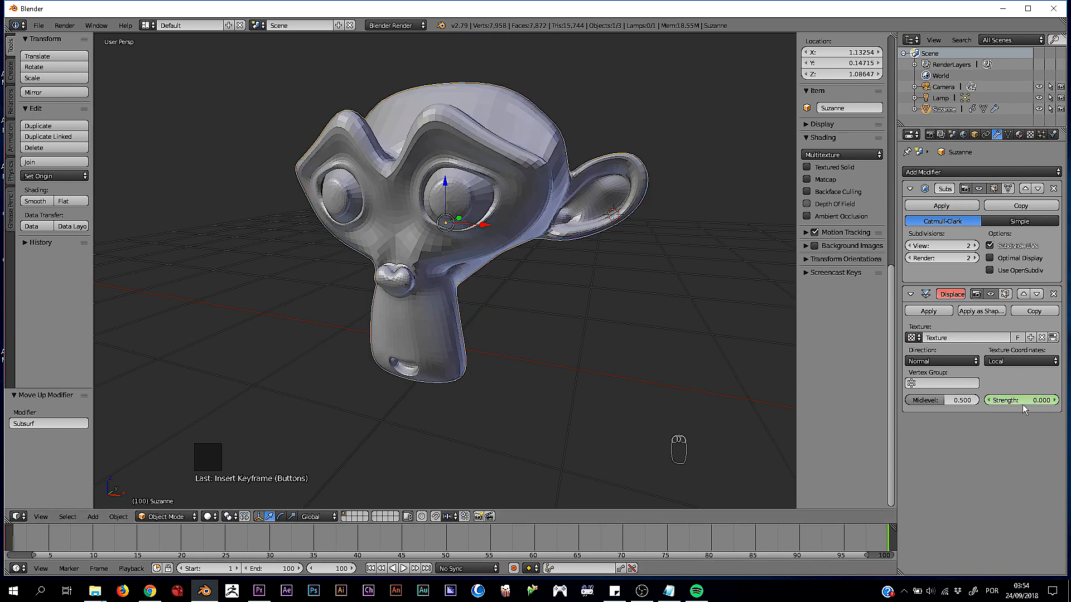
{"action": "key", "text": "i"}
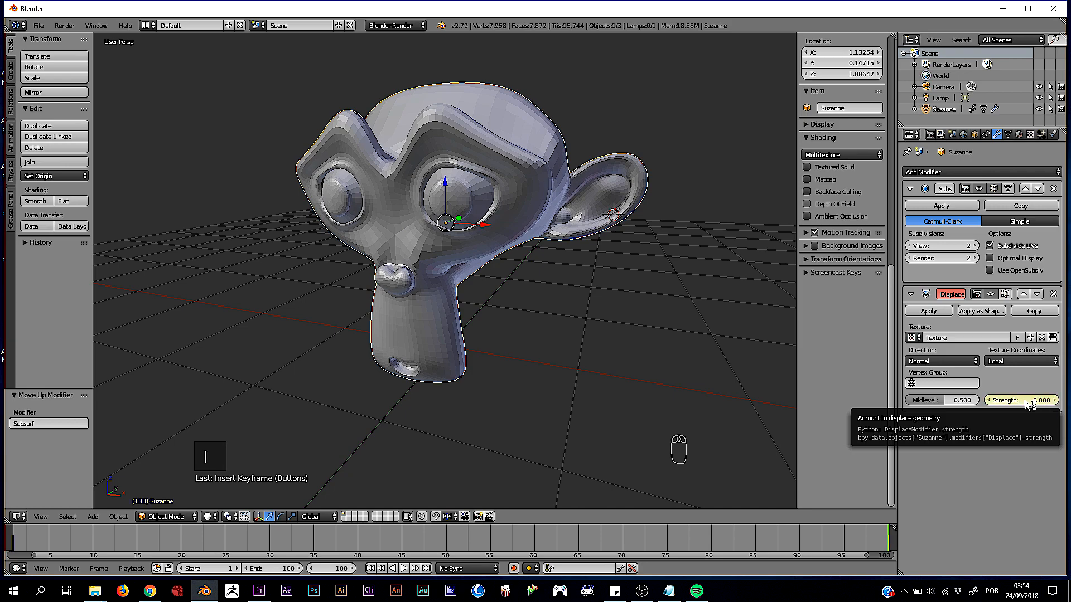
Play the displacement strength animation from frame 1, stop it and return to the first frame
{"action": "key", "text": "shift+Left"}
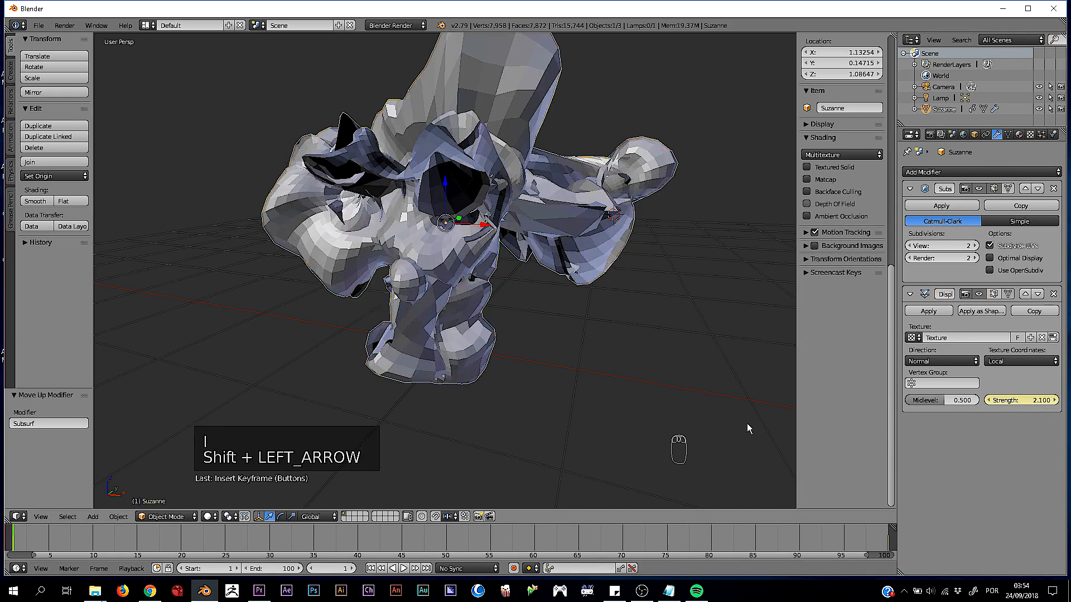
{"action": "key", "text": "alt+a"}
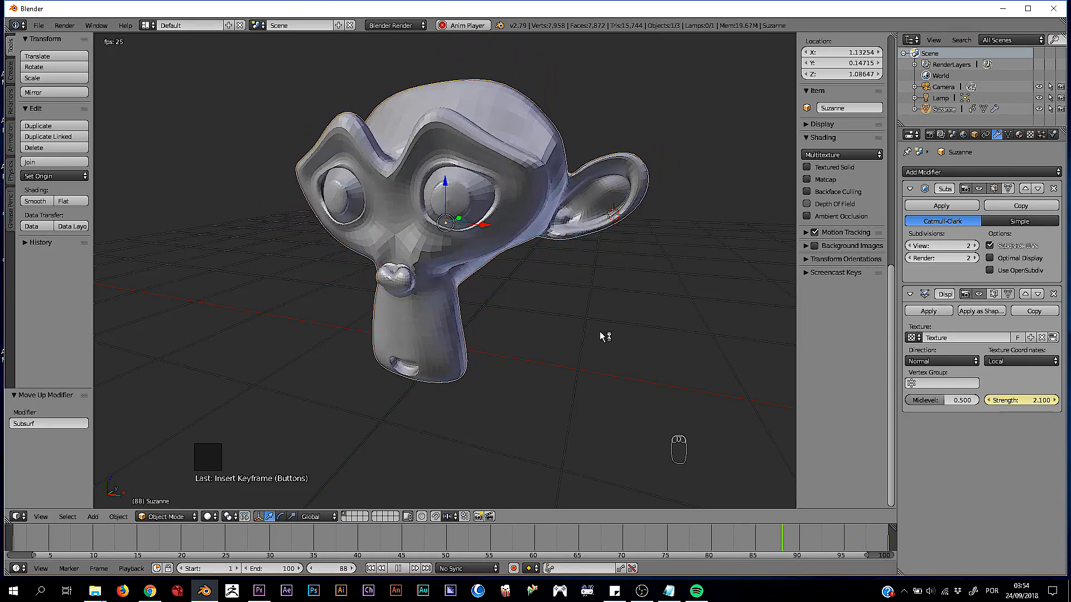
{"action": "key", "text": "alt+a"}
{"action": "key", "text": "shift+Left"}
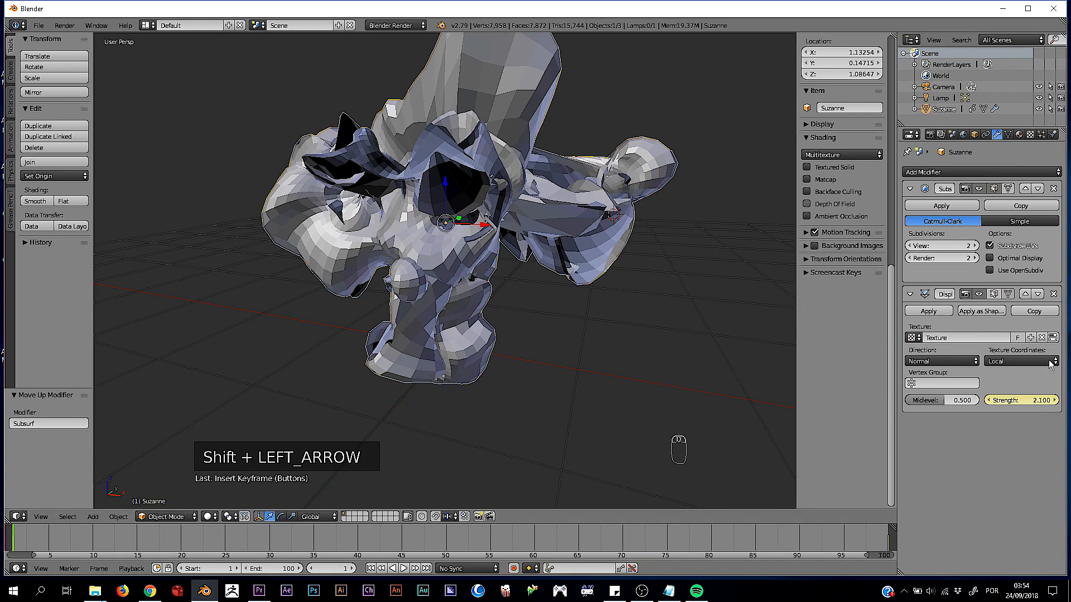
Set the displacement Clouds texture's size to 1.10 at frame 1
{"action": "left_click", "coordinate": [1008, 135]}
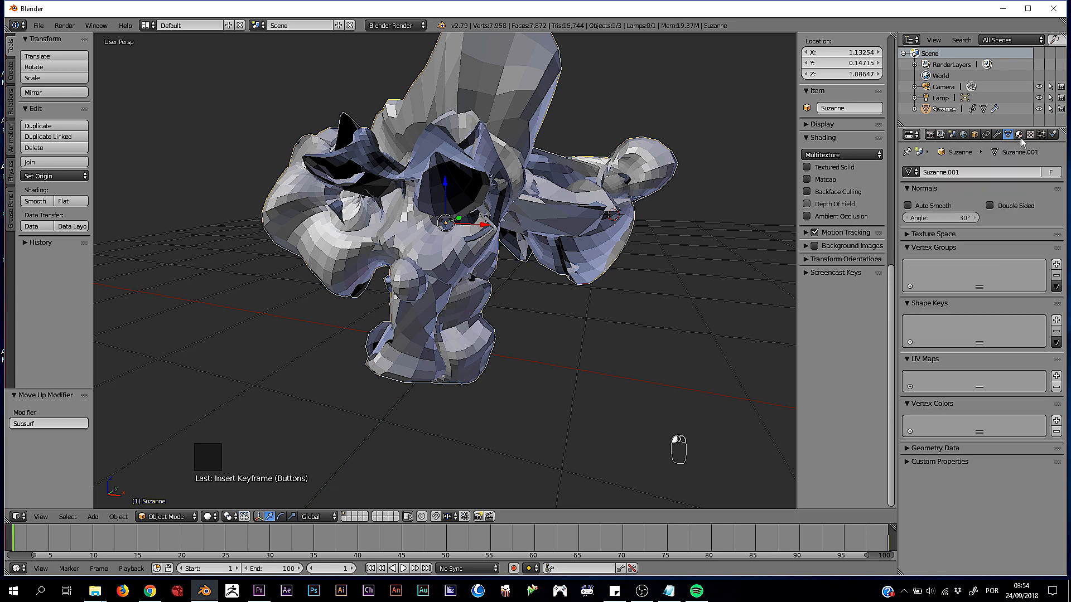
{"action": "left_click", "coordinate": [1020, 136]}
{"action": "left_click", "coordinate": [1030, 135]}
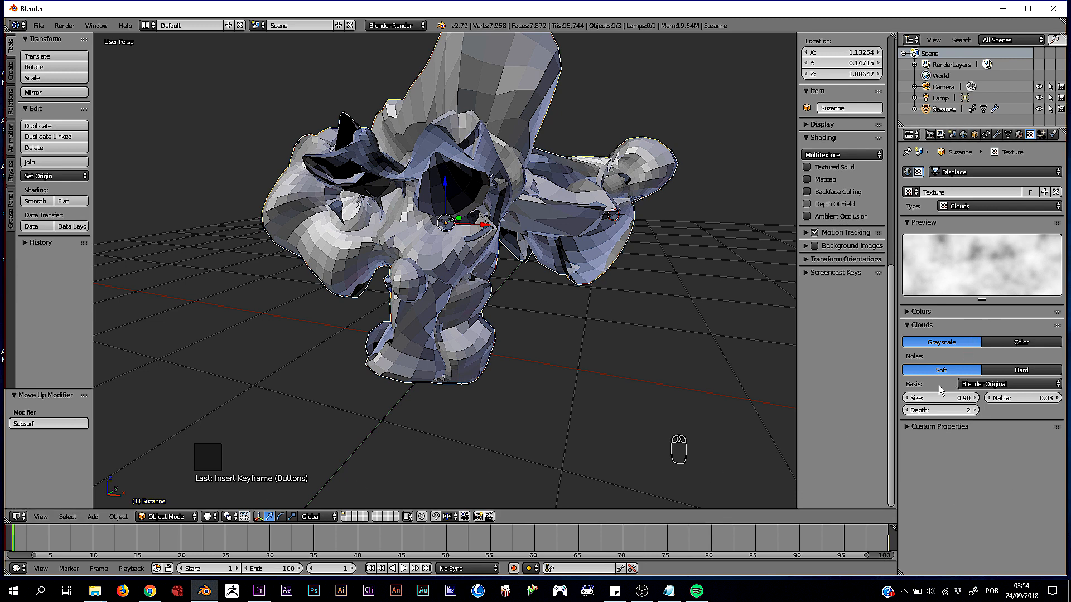
{"action": "left_click_drag", "start_coordinate": [934, 400], "coordinate": [938, 402]}
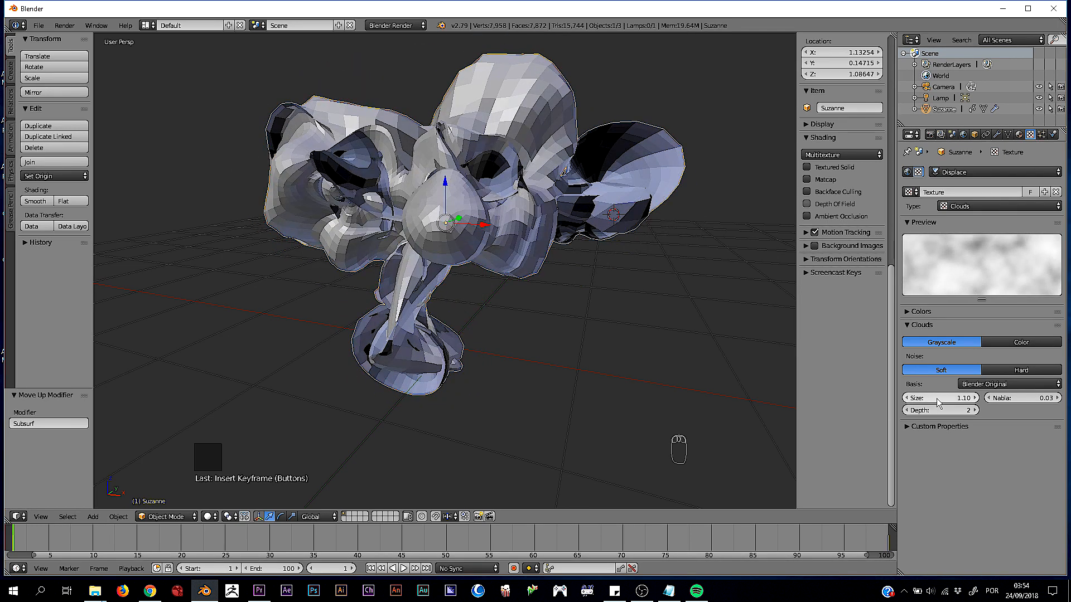
Keyframe the displacement Clouds texture's size at 1.10 on frame 1 and at 0 on frame 100
{"action": "key", "text": "i"}
{"action": "key", "text": "shift+Right"}
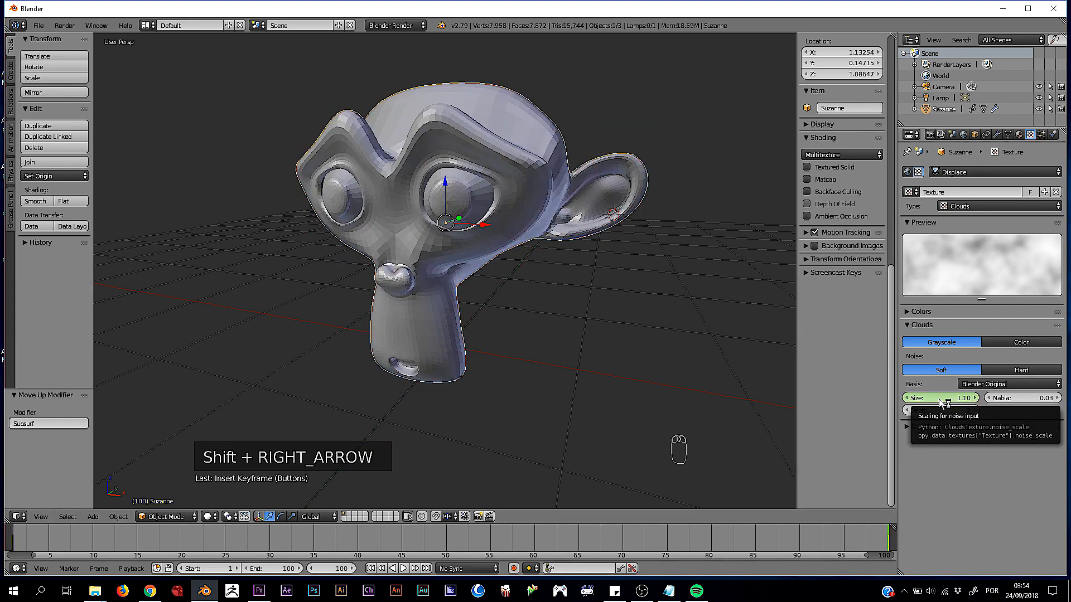
{"action": "left_click_drag", "start_coordinate": [943, 402], "coordinate": [893, 402]}
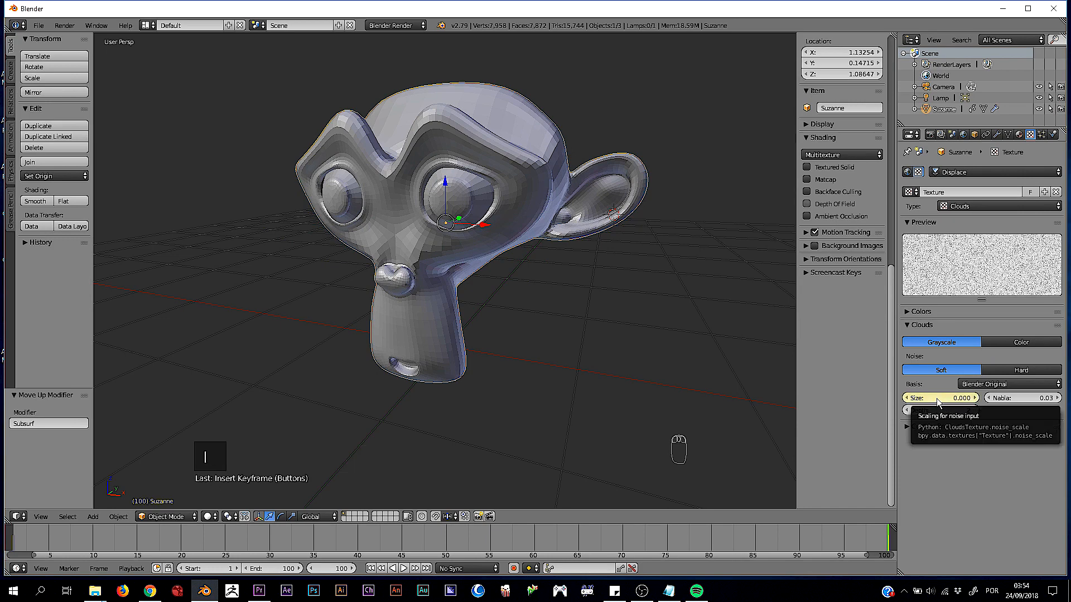
{"action": "key", "text": "i"}
Play the texture size animation from frame 1, stop it, and scrub the timeline to frame 80
{"action": "key", "text": "shift+Left"}
{"action": "key", "text": "alt+a"}
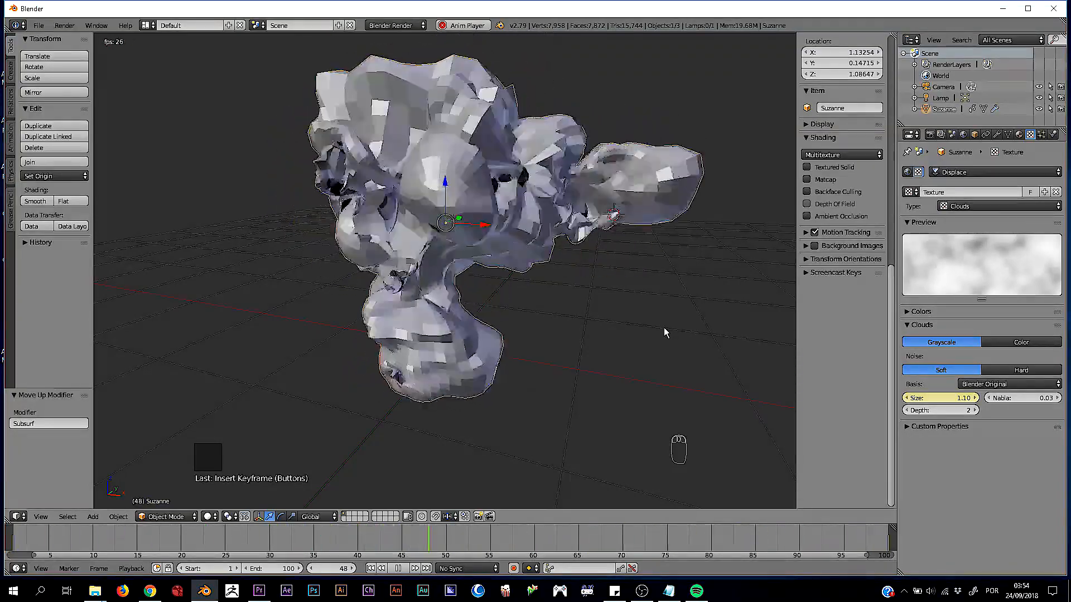
{"action": "key", "text": "alt+a"}
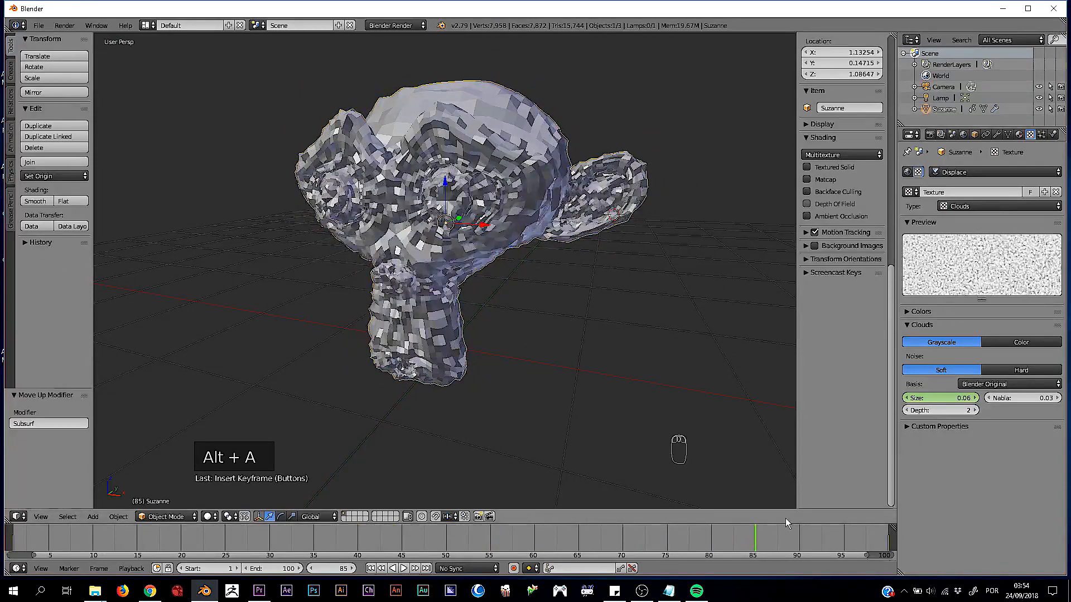
{"action": "left_click_drag", "start_coordinate": [826, 536], "coordinate": [711, 549]}
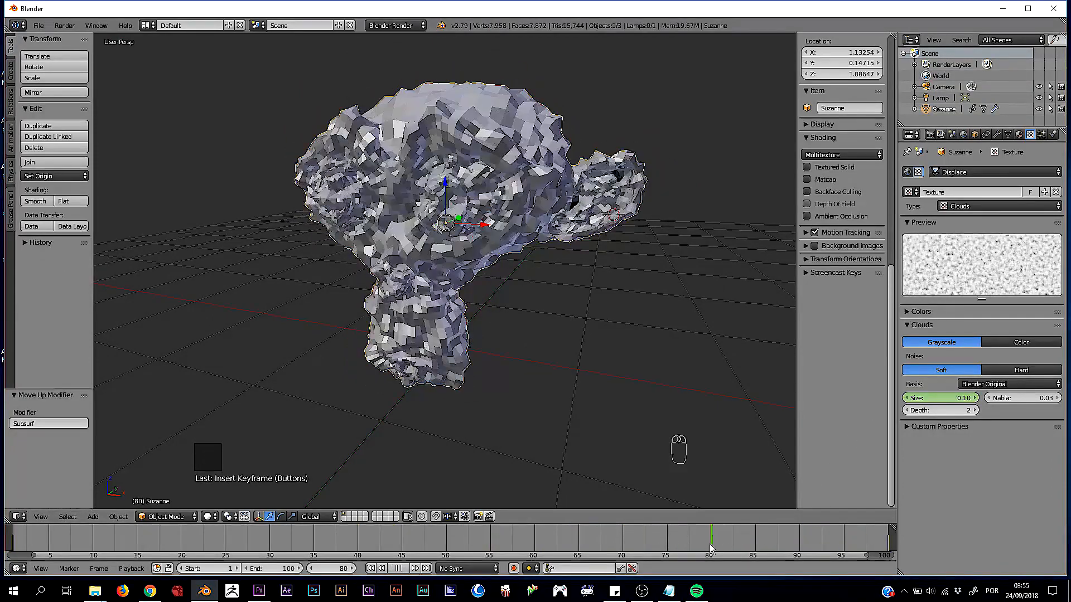
Keyframe the Clouds texture's size at 0.50 on frame 100 and at about 0.94 on frame 1
{"action": "key", "text": "shift+Right"}
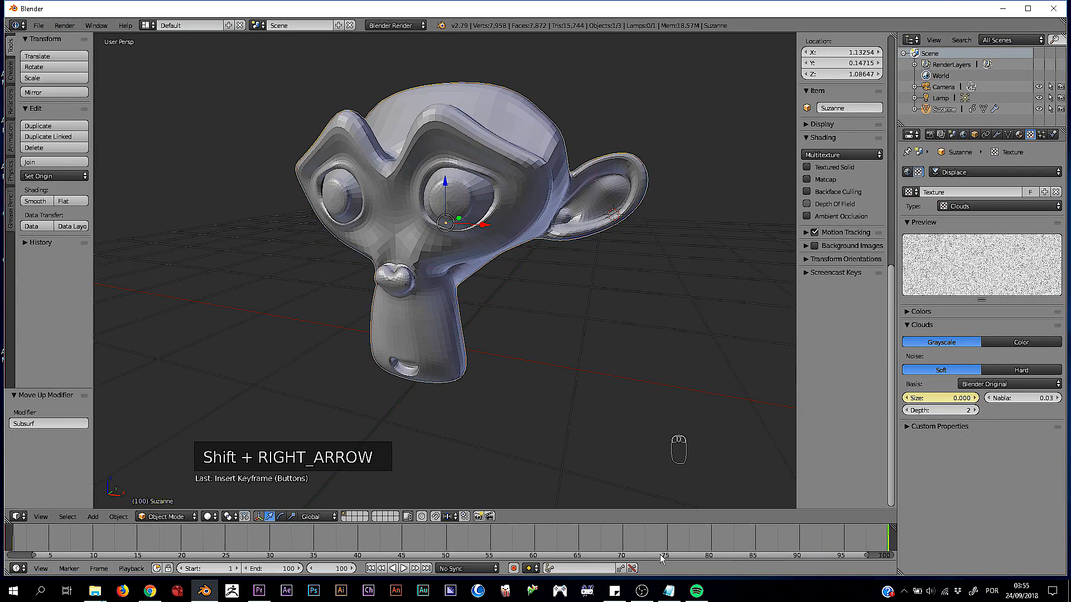
{"action": "key", "text": "shift+Left"}
{"action": "key", "text": "shift+Right"}
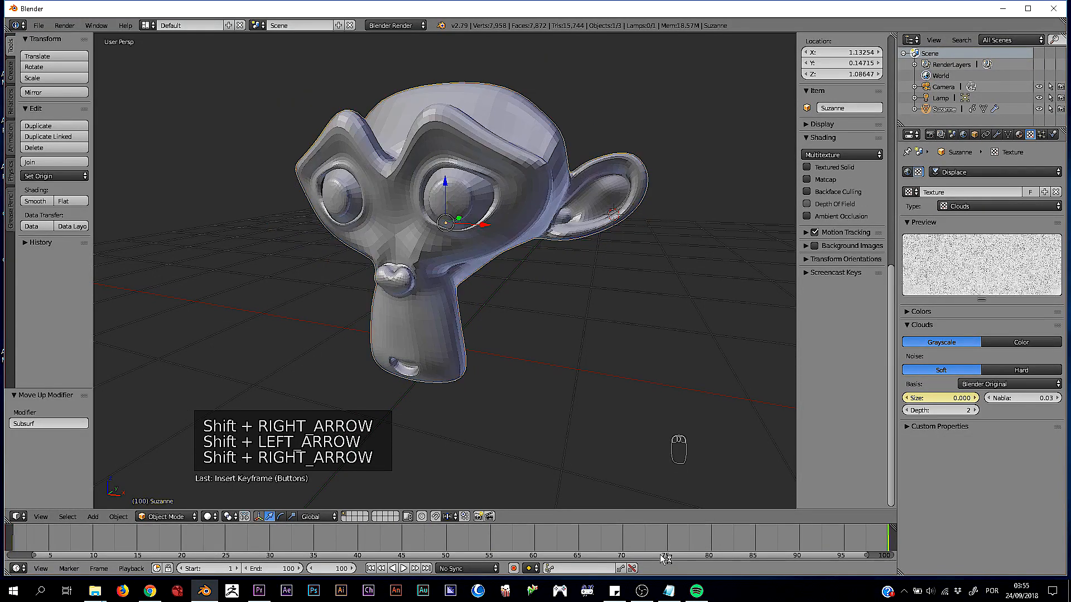
{"action": "left_click", "coordinate": [957, 398]}
{"action": "type", "text": "0.5"}
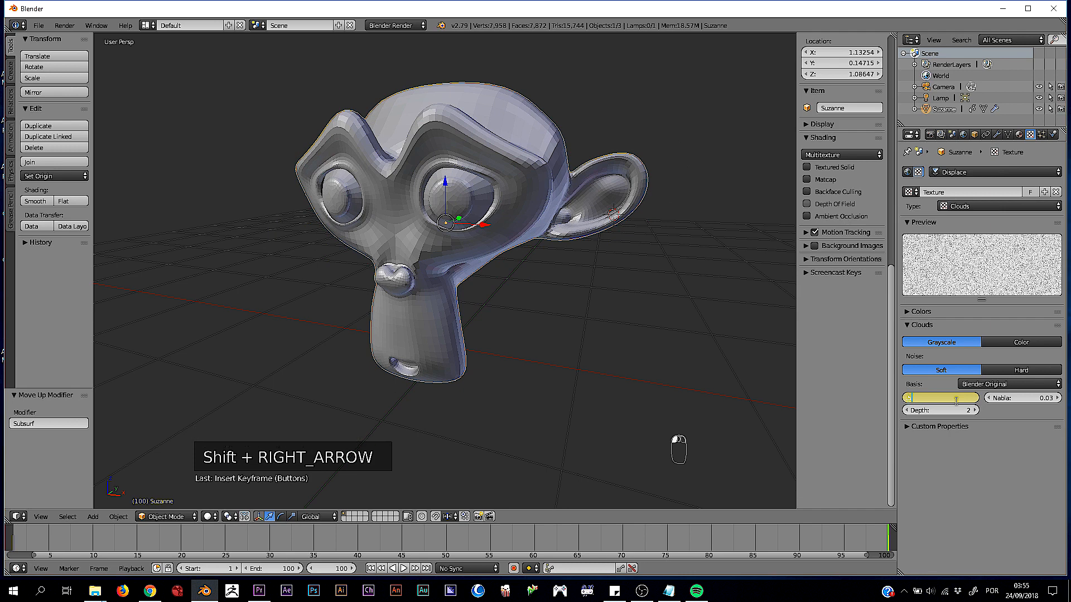
{"action": "key", "text": "Return"}
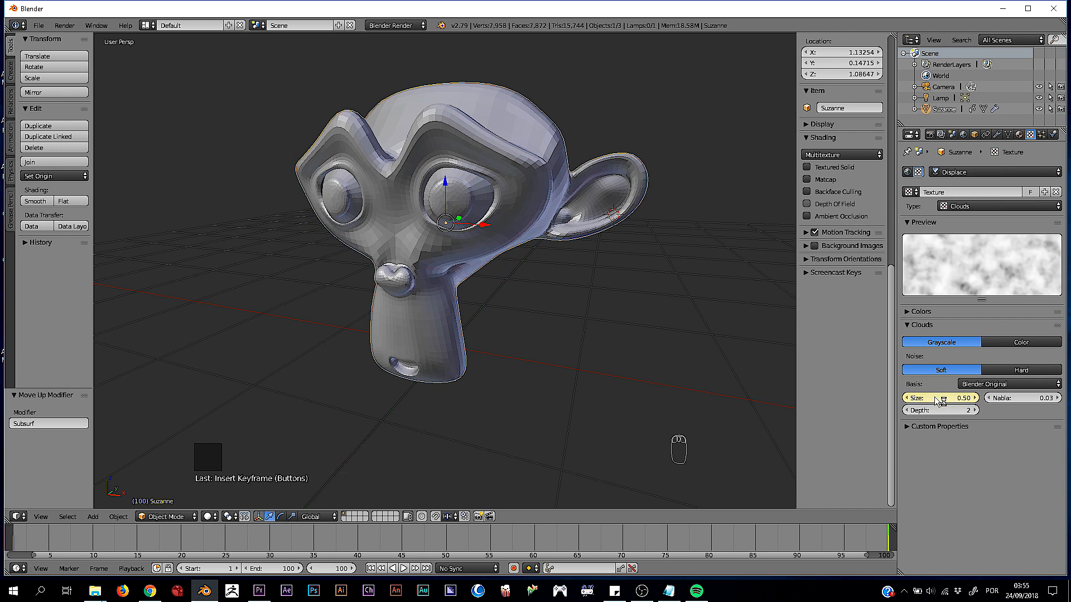
{"action": "key", "text": "shift+Left"}
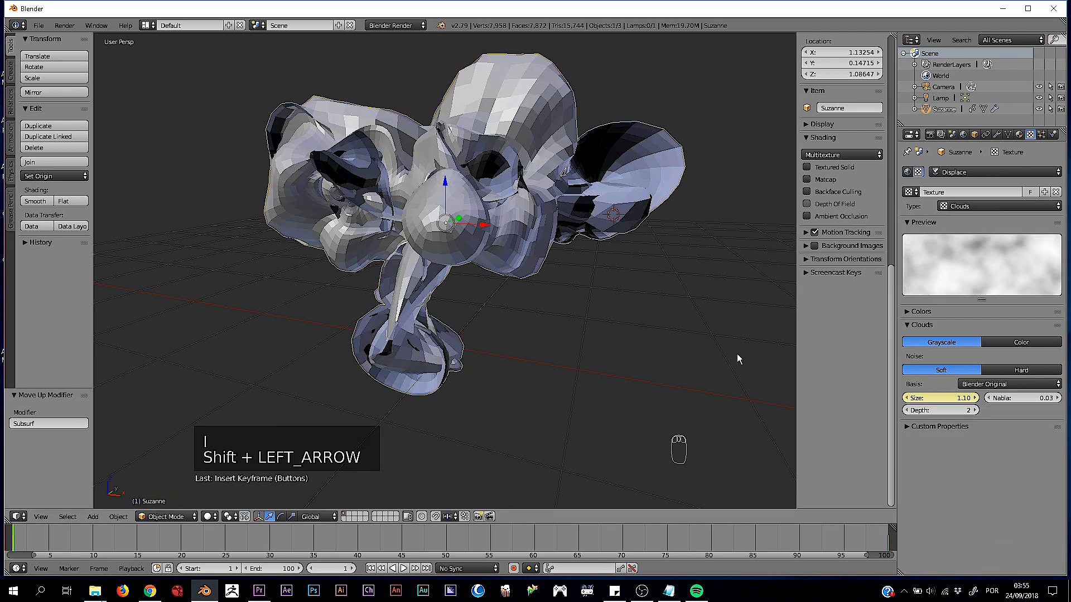
{"action": "mouse_move", "coordinate": [943, 398]}
{"action": "left_mouse_down"}
{"action": "mouse_move", "coordinate": [825, 398]}
{"action": "mouse_move", "coordinate": [1021, 398]}
{"action": "mouse_move", "coordinate": [944, 402]}
{"action": "left_mouse_up"}
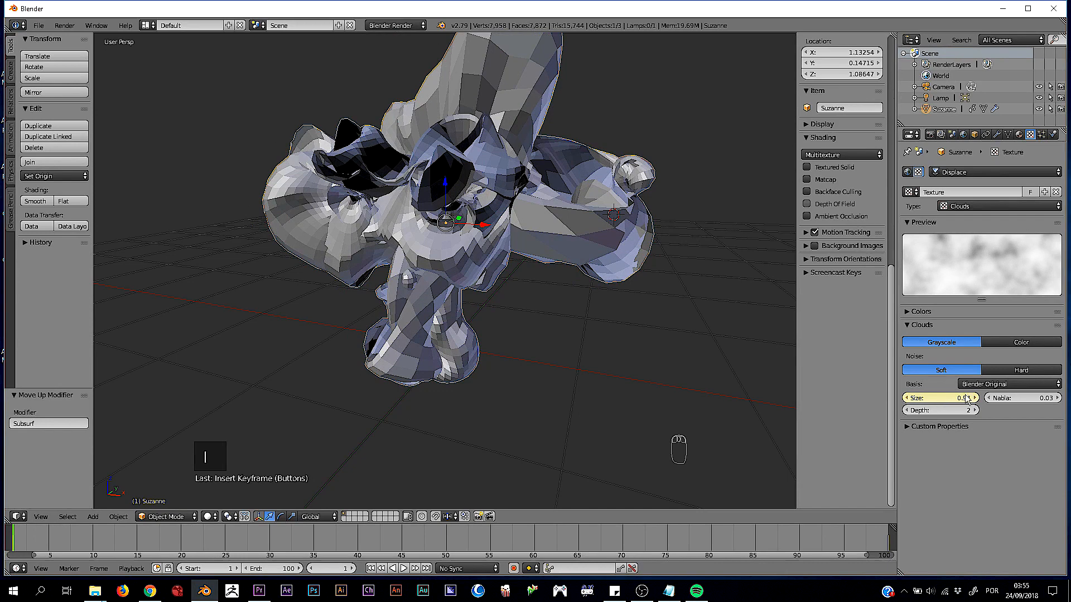
Set the Displace modifier's strength to -1.700 at frame 1 and insert a keyframe on it
{"action": "left_click", "coordinate": [998, 135]}
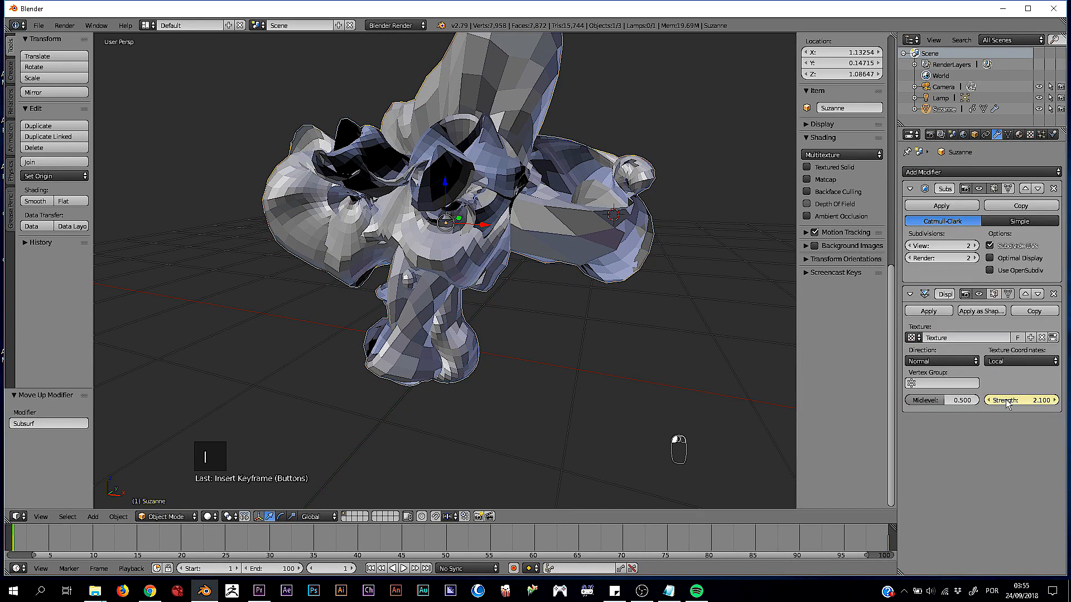
{"action": "mouse_move", "coordinate": [1024, 400]}
{"action": "left_mouse_down"}
{"action": "mouse_move", "coordinate": [970, 401]}
{"action": "mouse_move", "coordinate": [1024, 405]}
{"action": "left_mouse_up"}
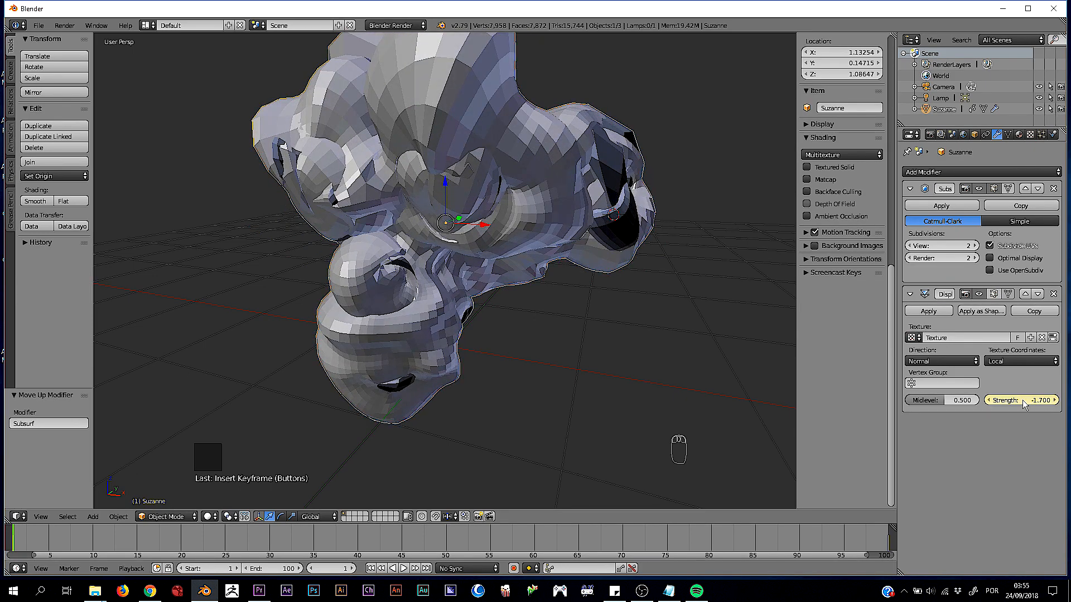
{"action": "key", "text": "shift+Left"}
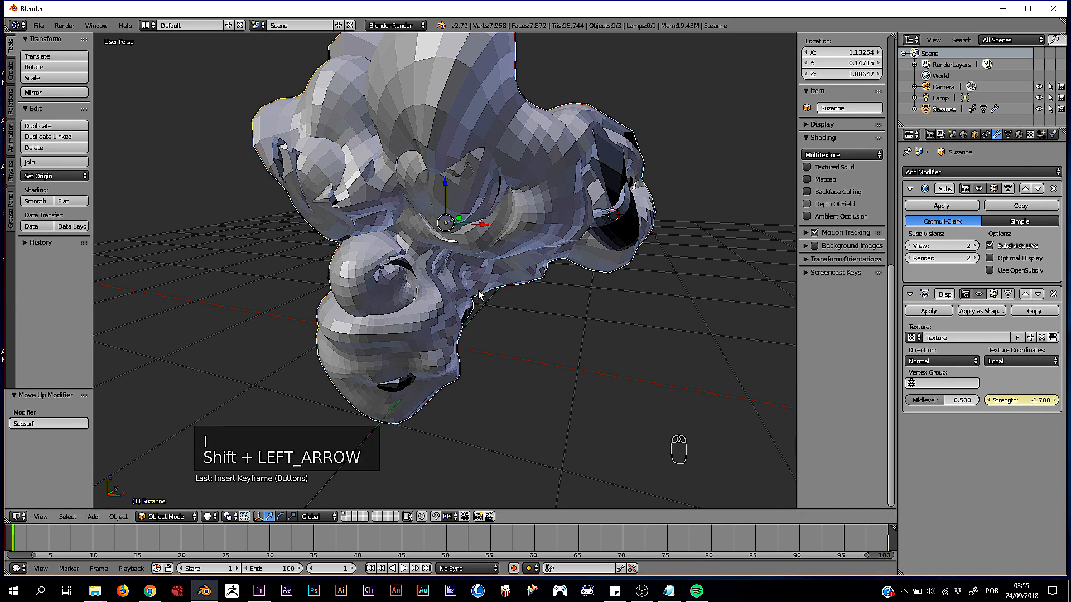
Play the combined strength and texture size animation, stop it, and jump between the first and last frames
{"action": "key", "text": "alt+a"}
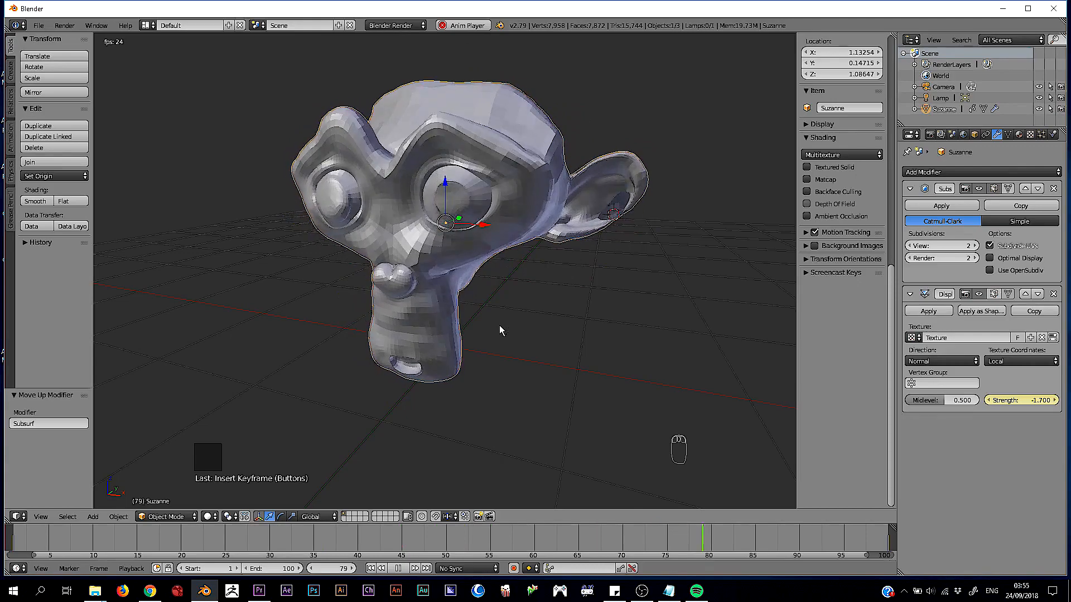
{"action": "key", "text": "alt+a"}
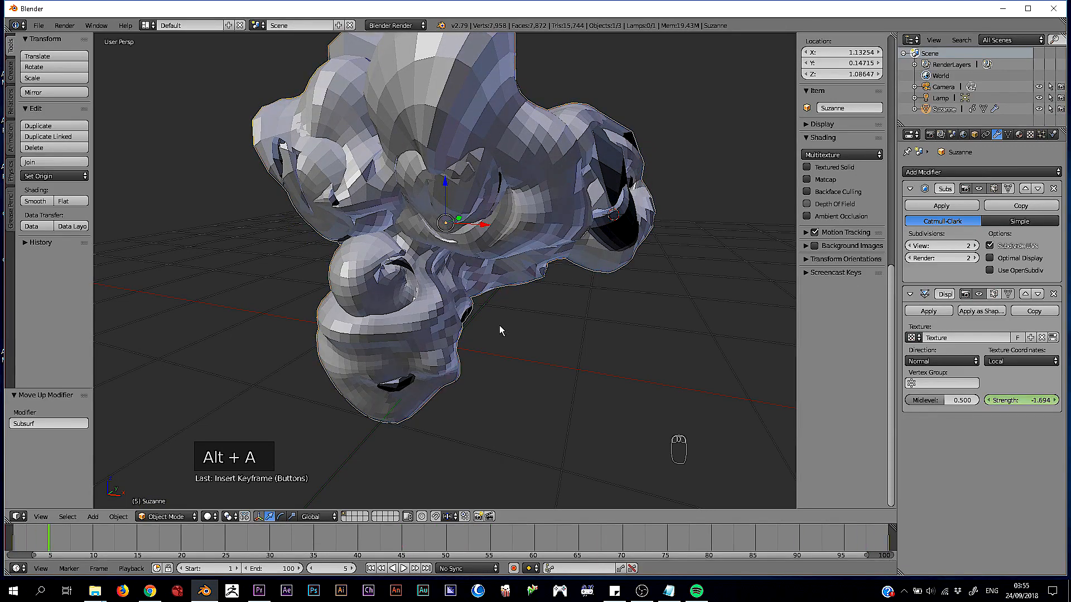
{"action": "key", "text": "shift+Left"}
{"action": "key", "text": "shift+Right"}
{"action": "key", "text": "shift+Left"}
{"action": "key", "text": "Right"}
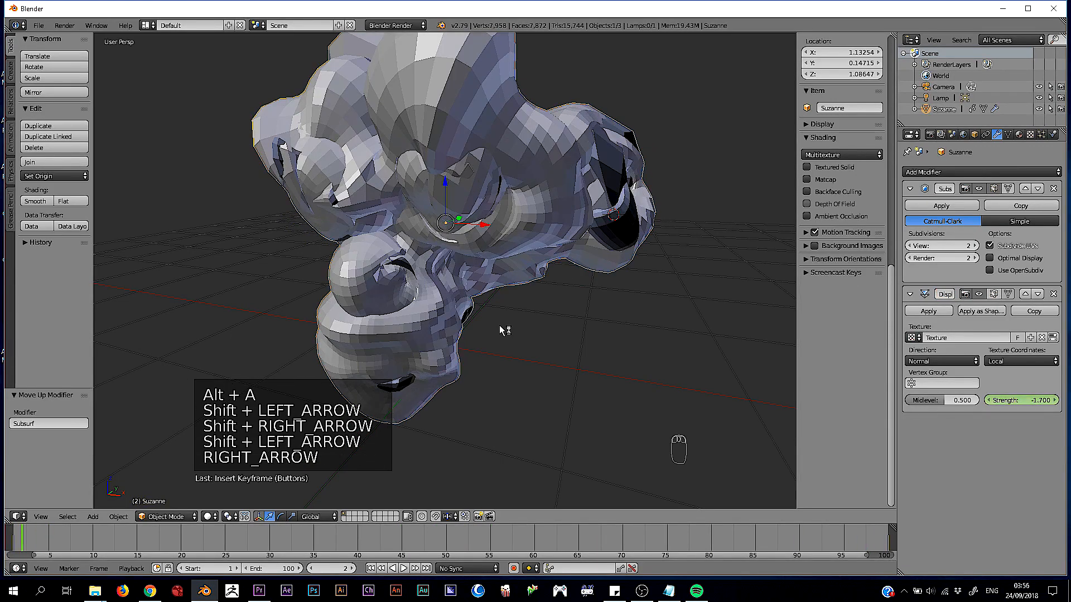
Change the displacement texture's type from Clouds to Noise
{"action": "left_click", "coordinate": [1030, 134]}
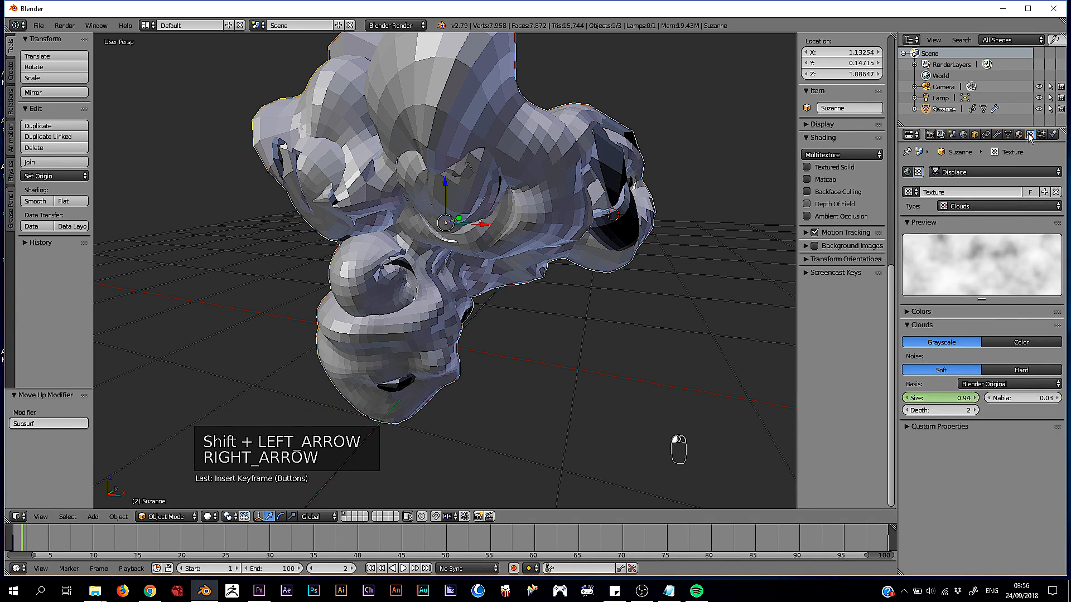
{"action": "left_click", "coordinate": [975, 206]}
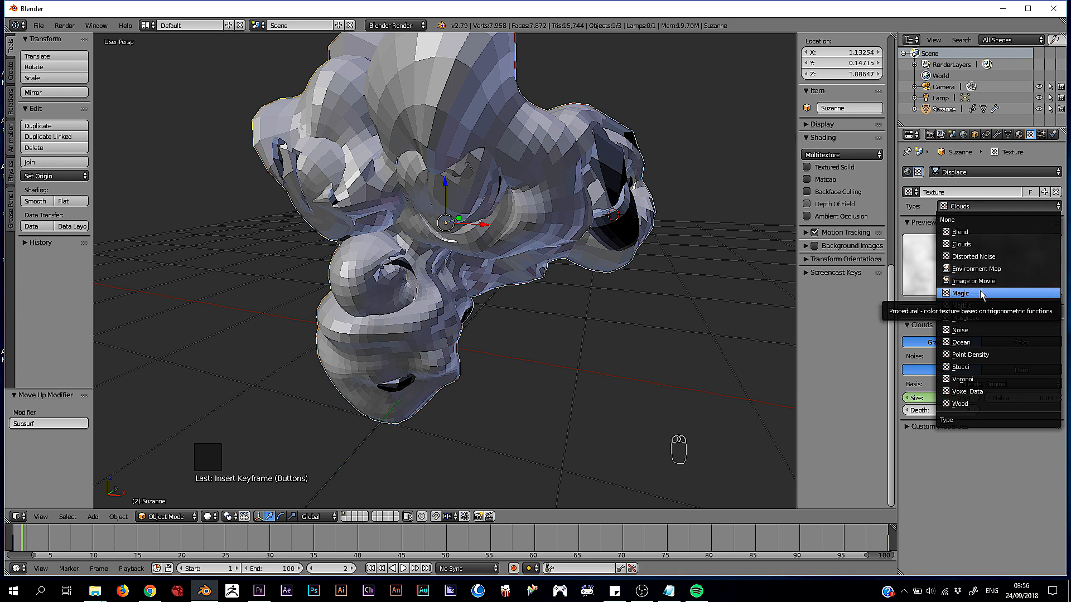
{"action": "left_click", "coordinate": [979, 328]}
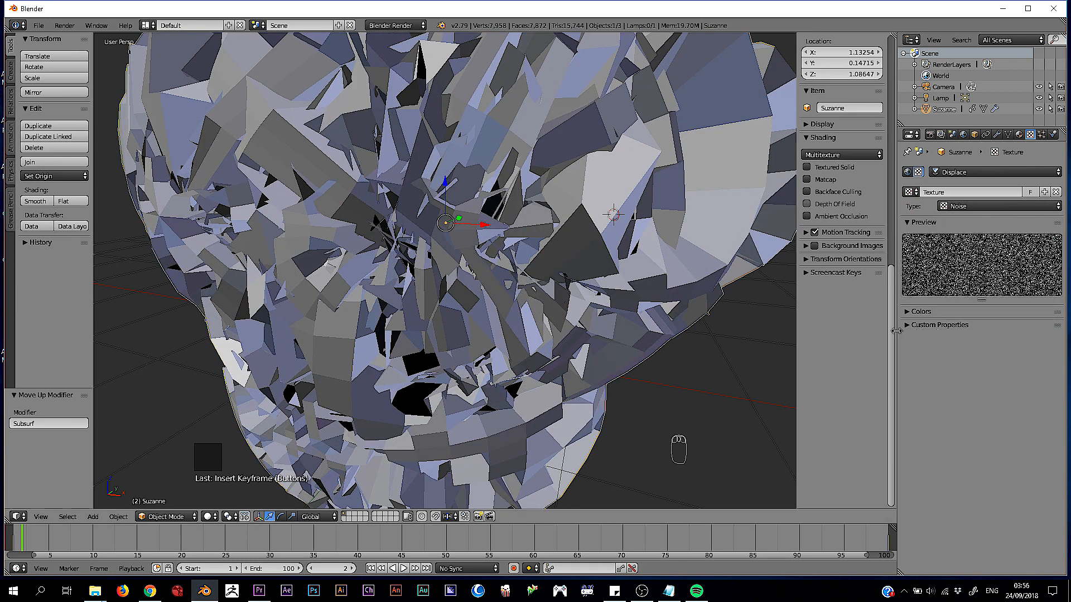
Expand the texture's Colors settings and scrub the timeline to frame 98 to preview the Noise displacement
{"action": "left_click", "coordinate": [930, 311]}
{"action": "left_click", "coordinate": [930, 311]}
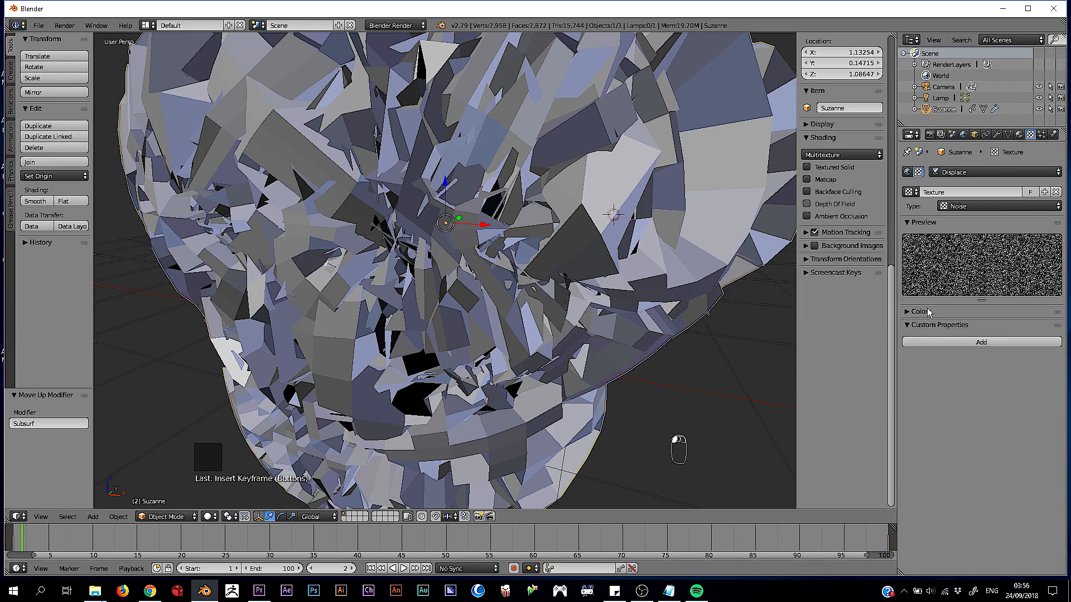
{"action": "left_click_drag", "start_coordinate": [926, 326], "coordinate": [928, 311]}
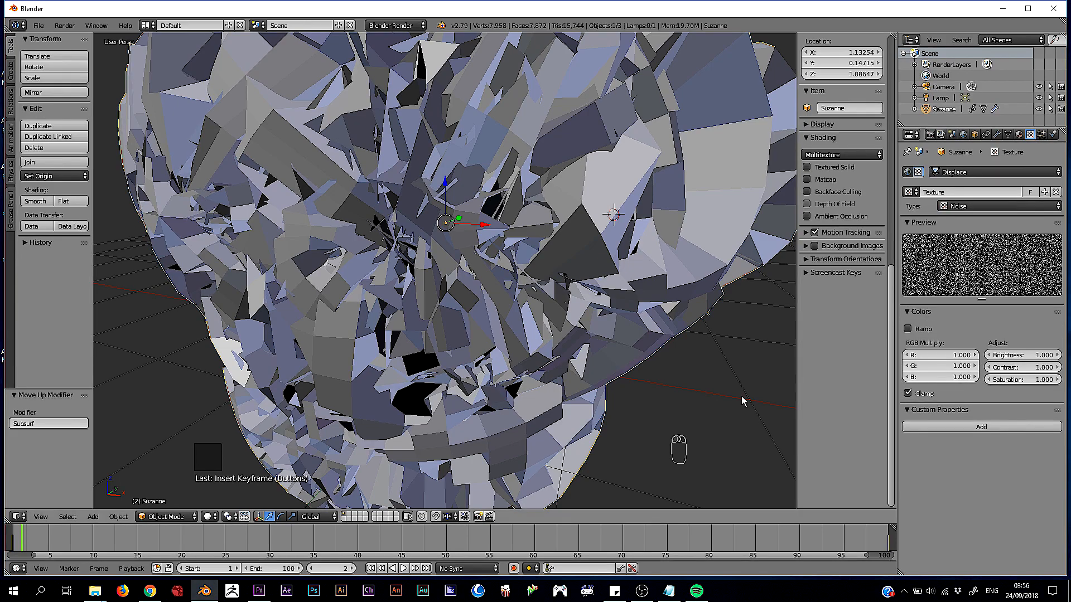
{"action": "left_click_drag", "start_coordinate": [328, 536], "coordinate": [868, 540]}
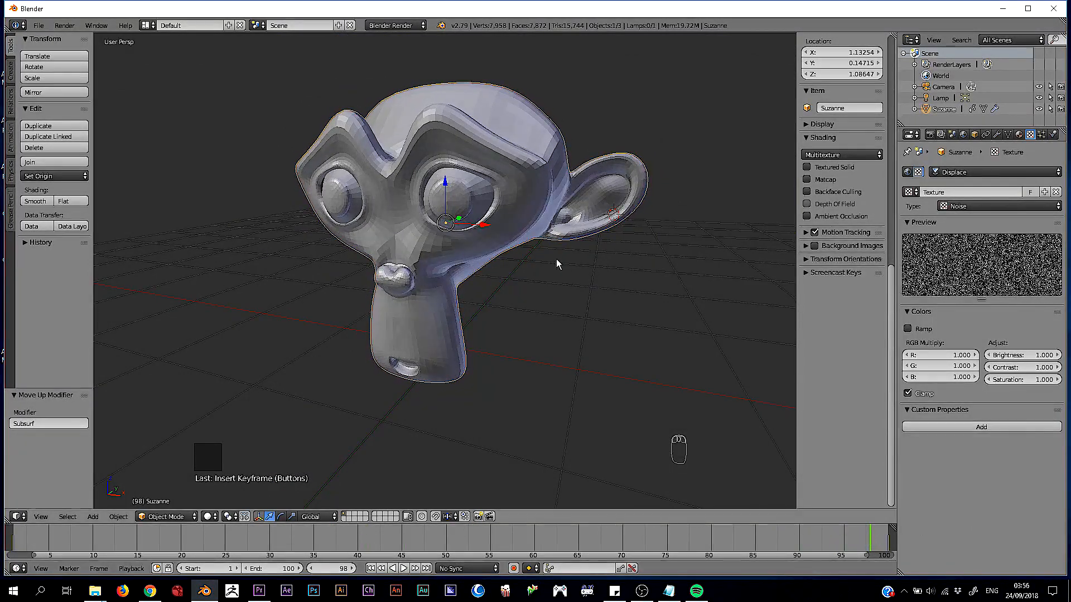
Switch the displacement texture to Wood and preview its animation by playing and scrubbing the timeline
{"action": "left_click", "coordinate": [982, 206]}
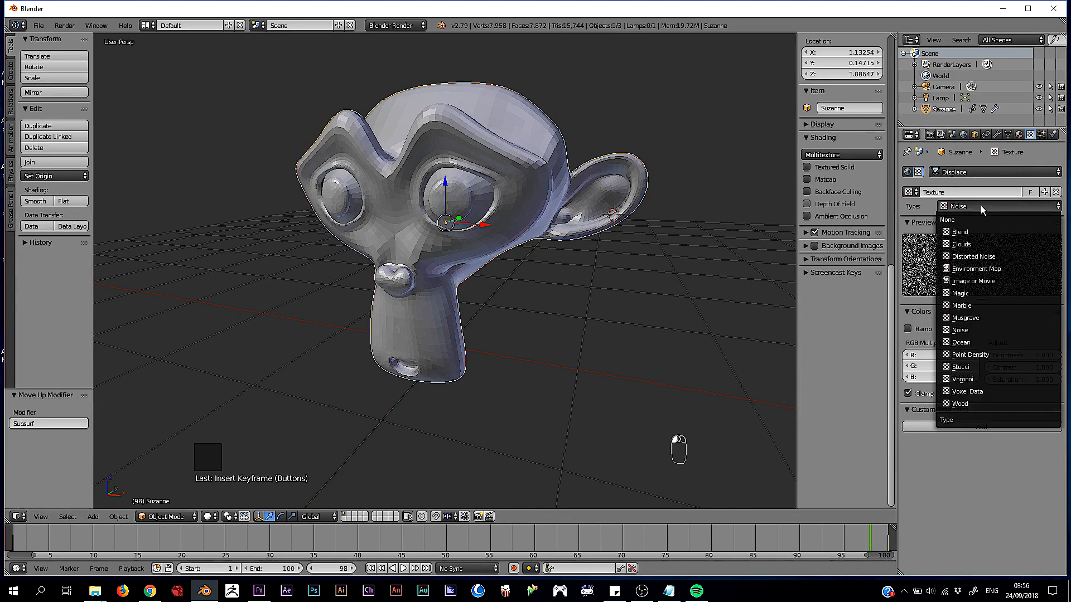
{"action": "left_click", "coordinate": [972, 404]}
{"action": "key", "text": "alt+a"}
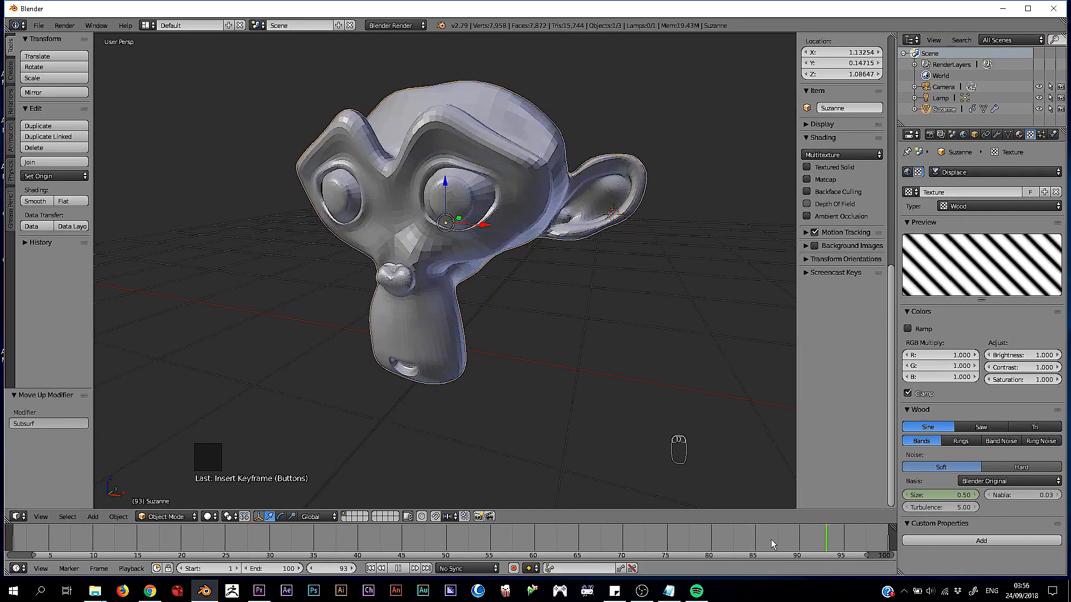
{"action": "left_click_drag", "start_coordinate": [703, 538], "coordinate": [444, 530]}
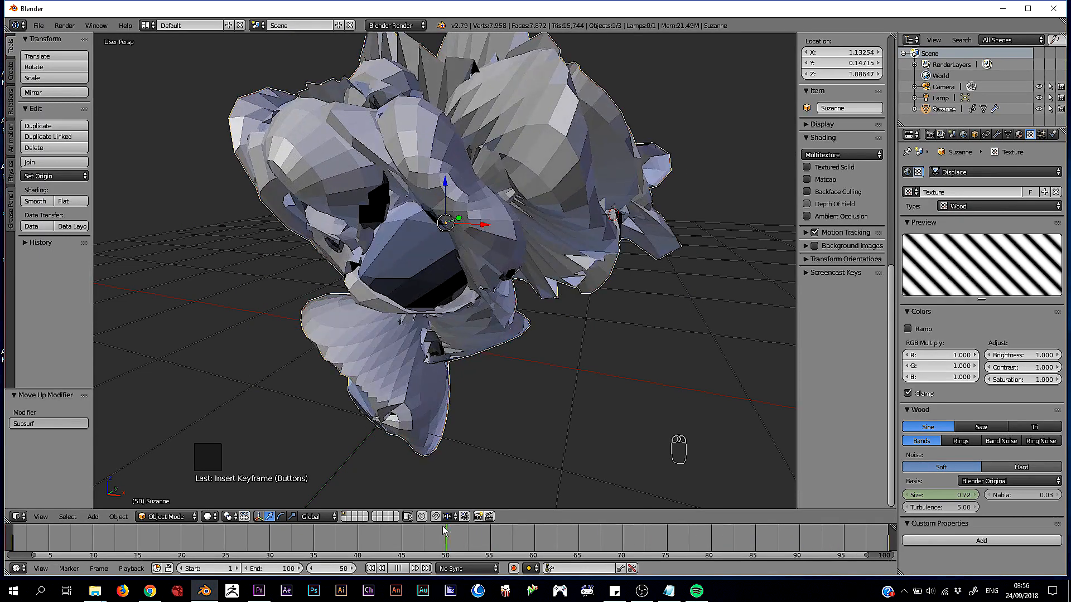
{"action": "key", "text": "alt+a"}
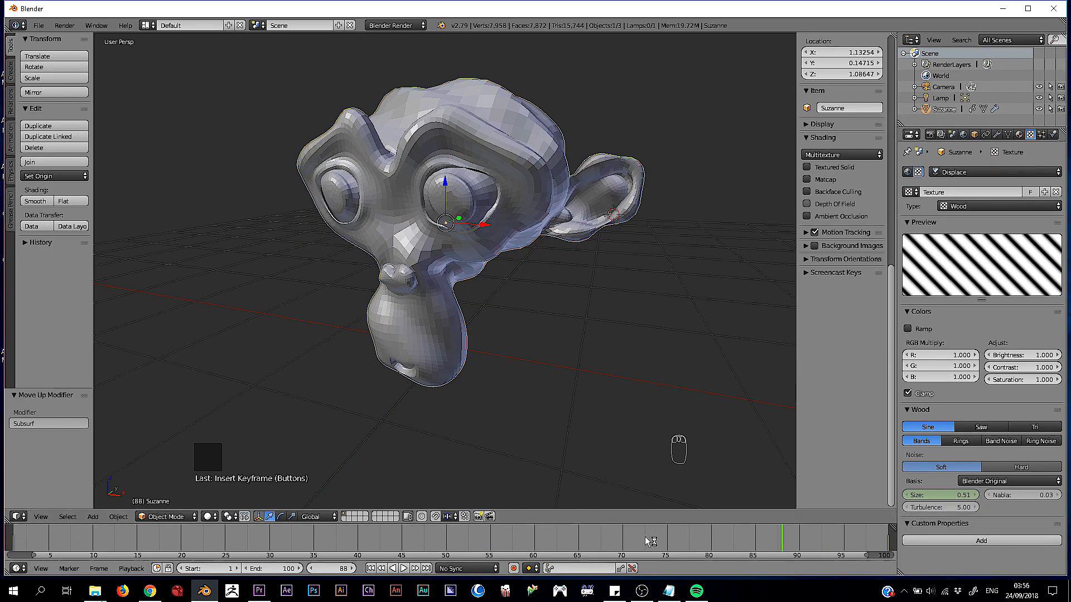
{"action": "left_click_drag", "start_coordinate": [669, 538], "coordinate": [770, 539]}
Switch the displacement texture to Image or Movie and inspect the monkey head
{"action": "left_click", "coordinate": [968, 215]}
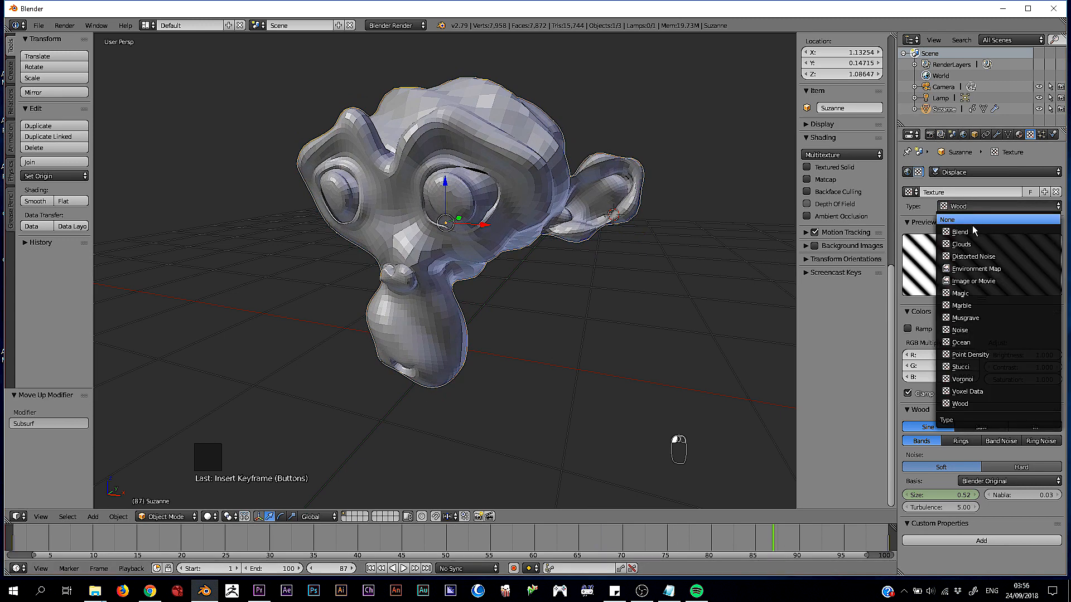
{"action": "left_click", "coordinate": [957, 289]}
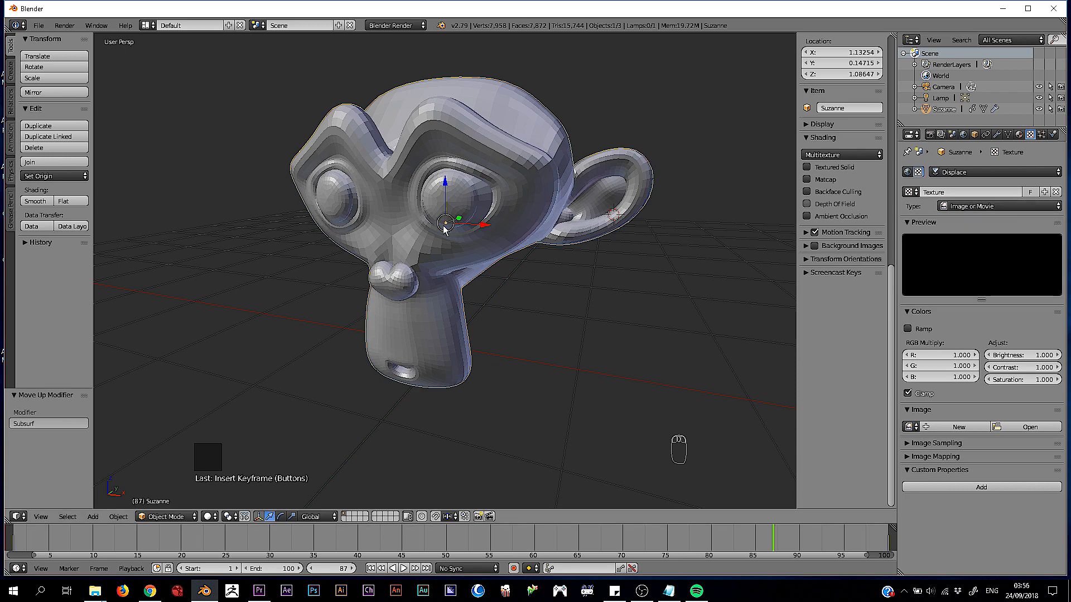
{"action": "mouse_move", "coordinate": [526, 206]}
{"action": "middle_mouse_down"}
{"action": "mouse_move", "coordinate": [532, 195]}
{"action": "mouse_move", "coordinate": [550, 206]}
{"action": "mouse_move", "coordinate": [524, 223]}
{"action": "middle_mouse_up"}
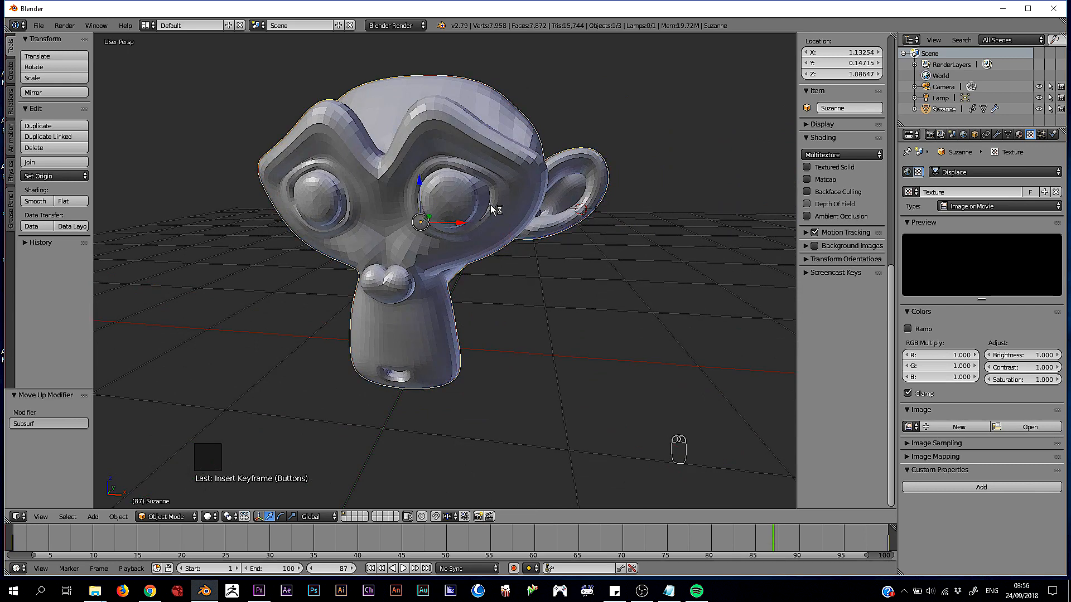
Switch the displacement texture's type to Blend
{"action": "left_click", "coordinate": [973, 205]}
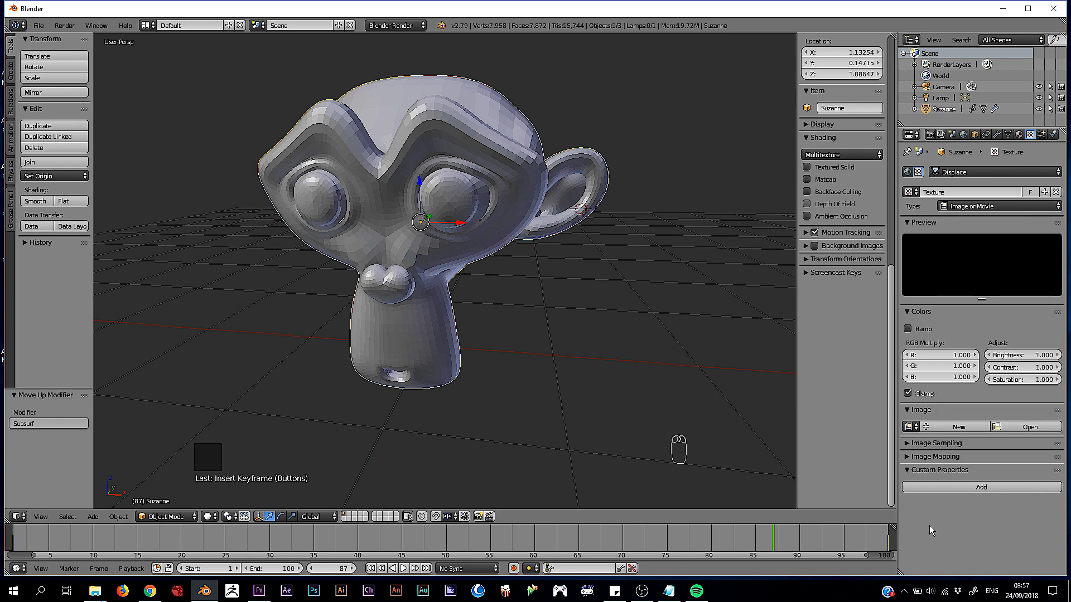
{"action": "left_click", "coordinate": [982, 206]}
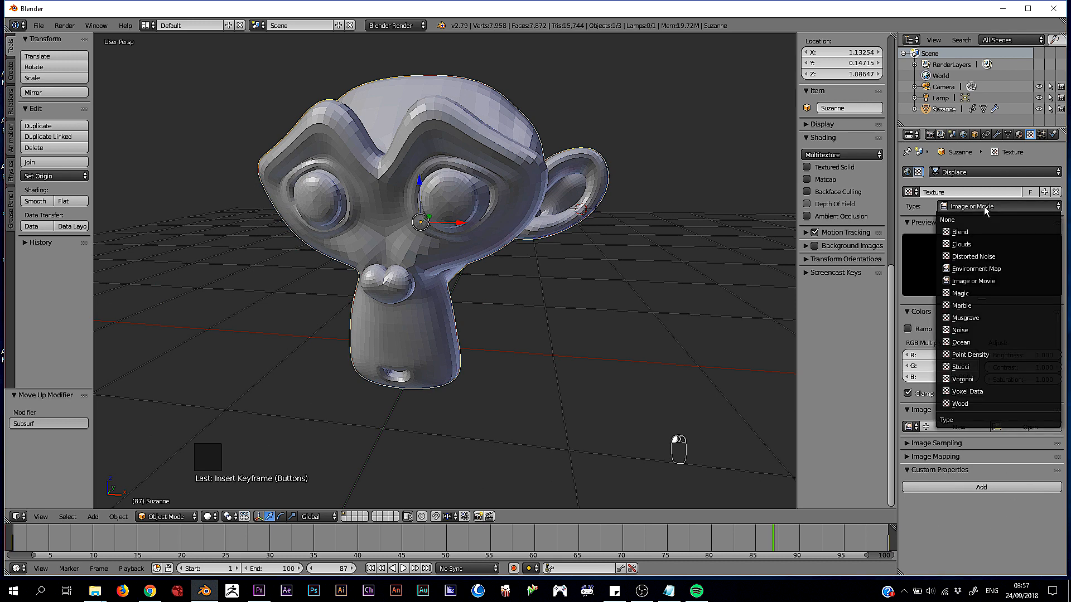
{"action": "left_click", "coordinate": [979, 235]}
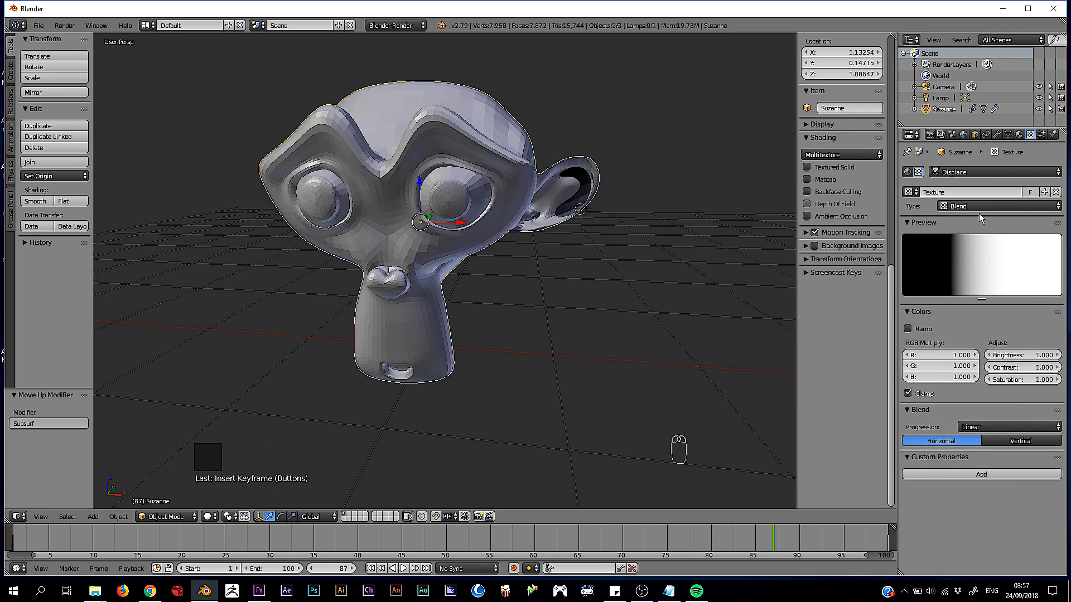
Return the displacement texture's type to Clouds and view the monkey head from its side
{"action": "left_click", "coordinate": [979, 207]}
{"action": "left_click", "coordinate": [976, 243]}
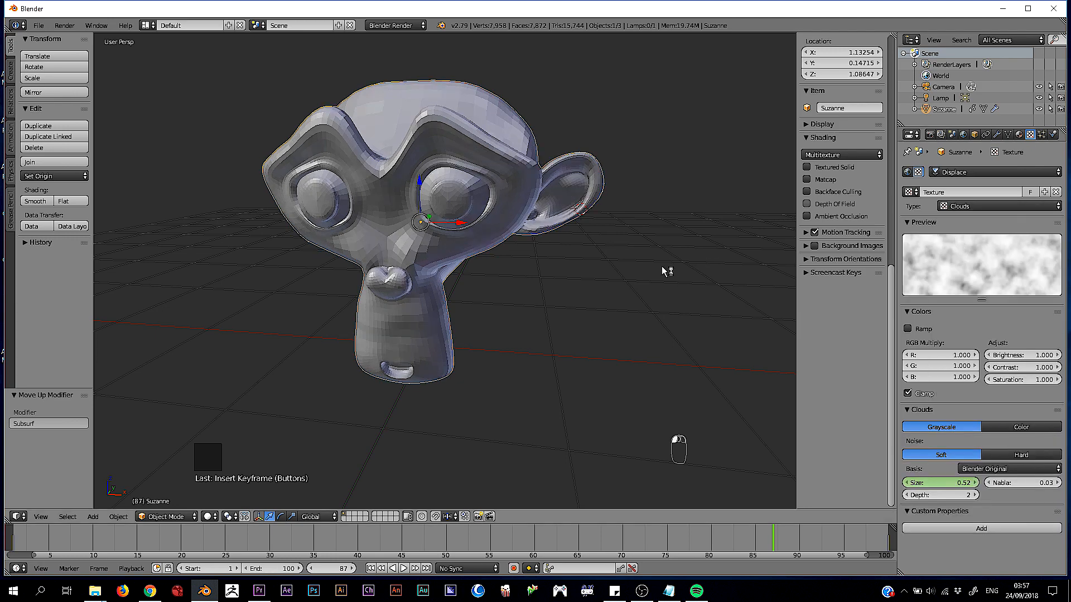
{"action": "middle_click_drag", "start_coordinate": [661, 266], "coordinate": [617, 260]}
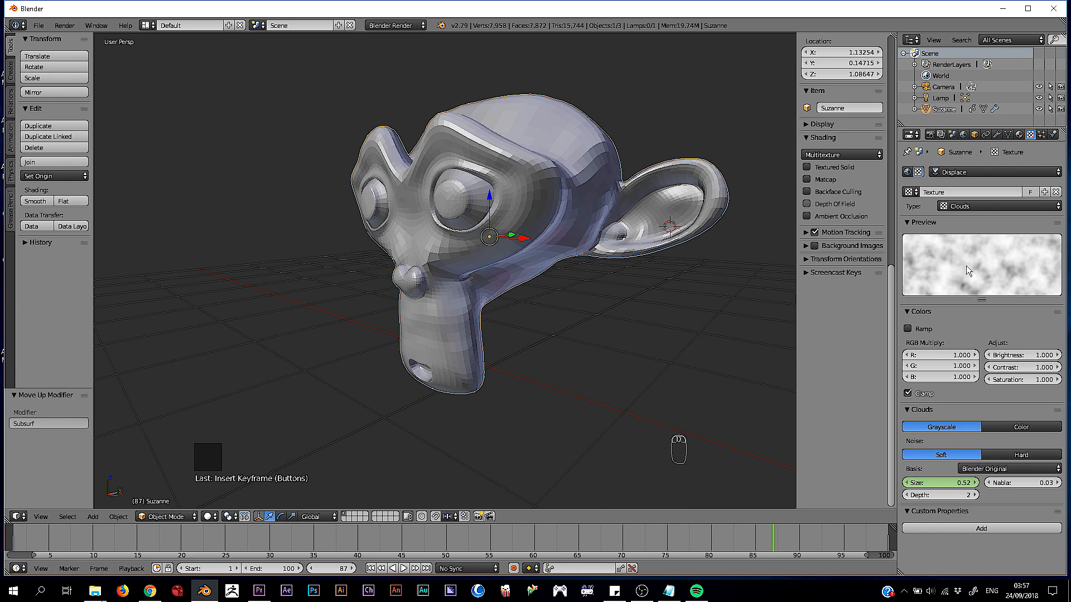
Remove the Displace and Subdivision Surface modifiers from the monkey head, and delete the monkey head from the scene
{"action": "left_click", "coordinate": [1019, 135]}
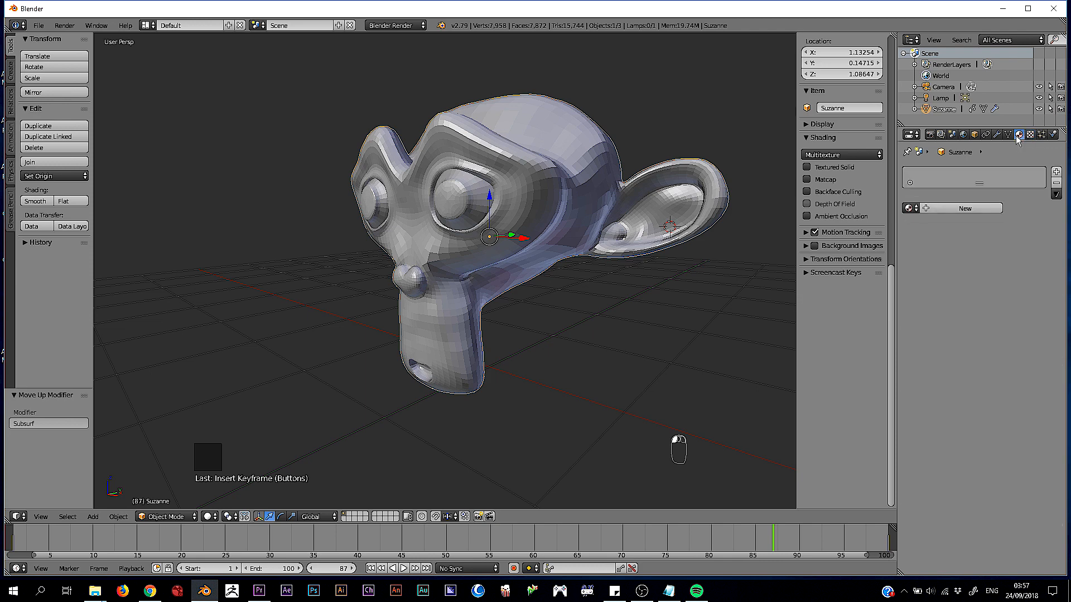
{"action": "left_click", "coordinate": [997, 136]}
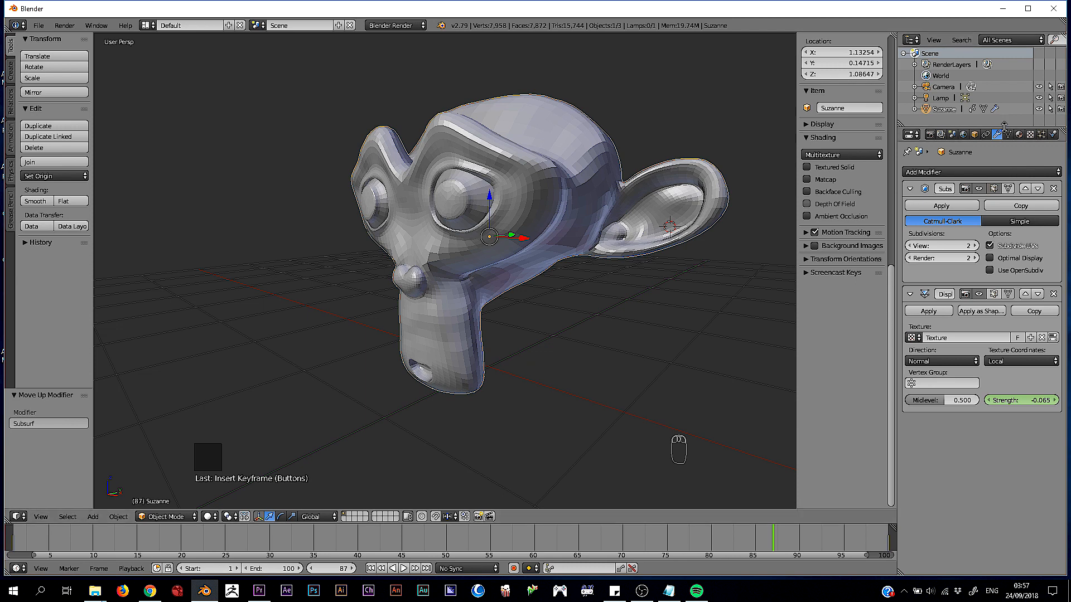
{"action": "left_click", "coordinate": [1031, 136]}
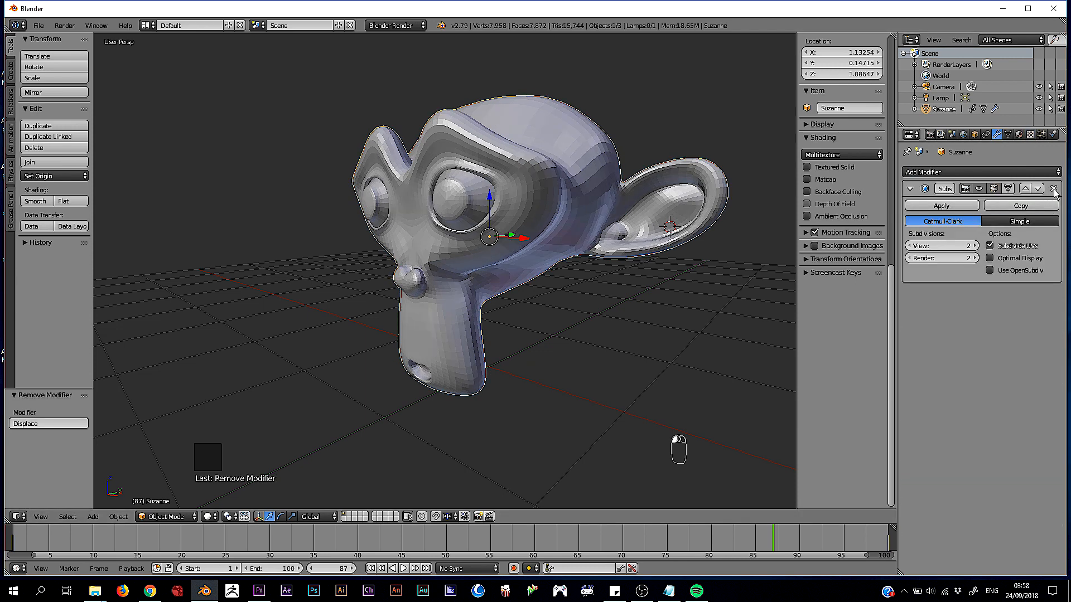
{"action": "left_click", "coordinate": [1053, 189]}
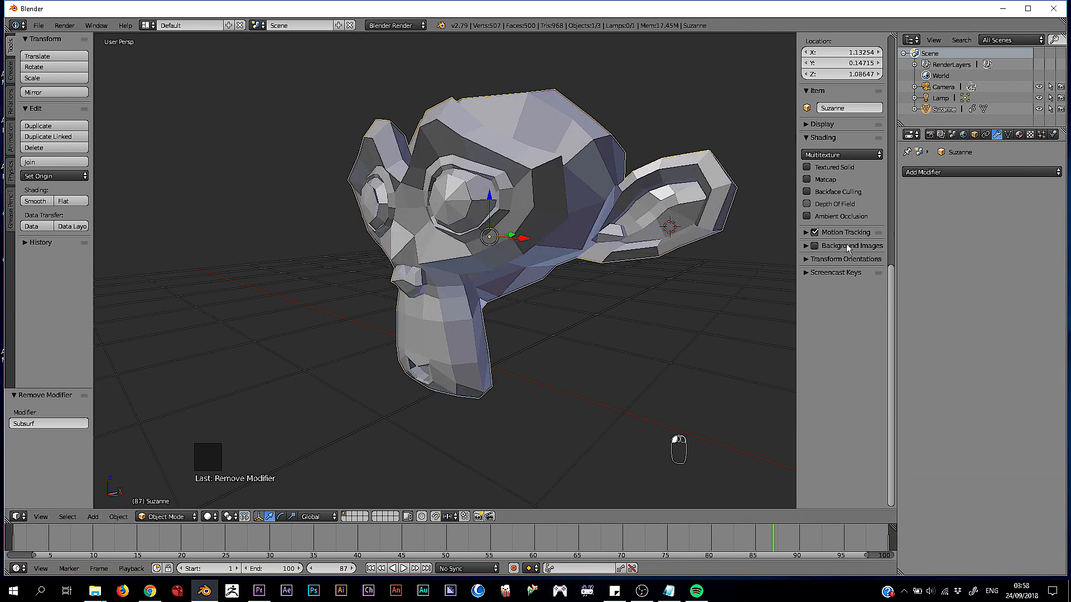
{"action": "key", "text": "x"}
{"action": "left_click", "coordinate": [504, 233]}
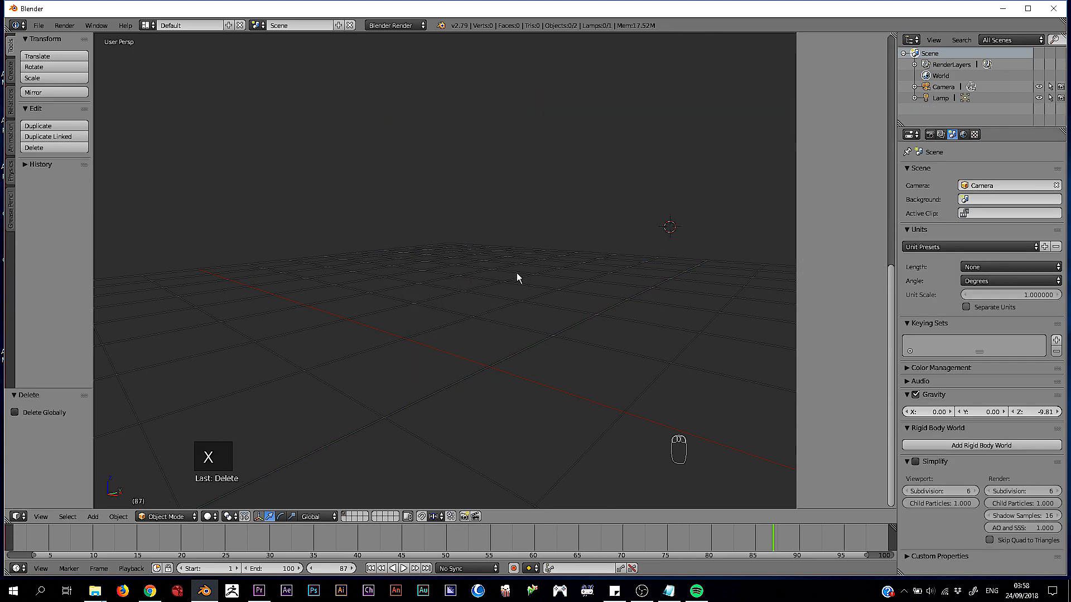
Reset the 3D cursor to the world origin and add a cube mesh there
{"action": "key", "text": "shift+c"}
{"action": "key", "text": "shift+a"}
{"action": "mouse_move", "coordinate": [518, 274]}
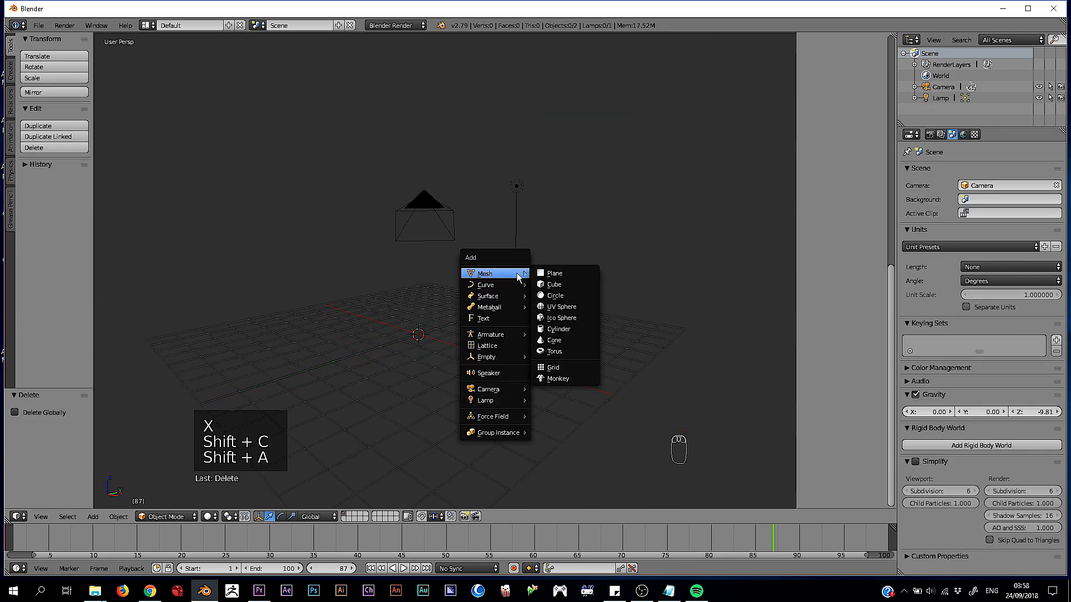
{"action": "left_click", "coordinate": [558, 286]}
{"action": "middle_click_drag", "start_coordinate": [521, 318], "coordinate": [477, 285]}
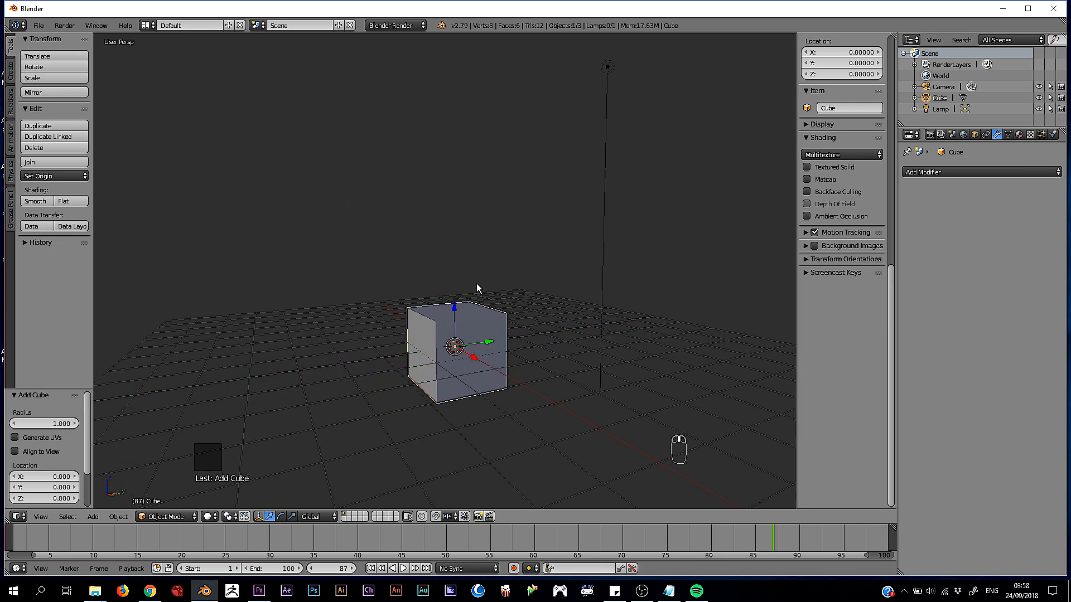
Add an Array modifier to the cube and set its count to 4
{"action": "left_click", "coordinate": [983, 172]}
{"action": "left_click", "coordinate": [848, 198]}
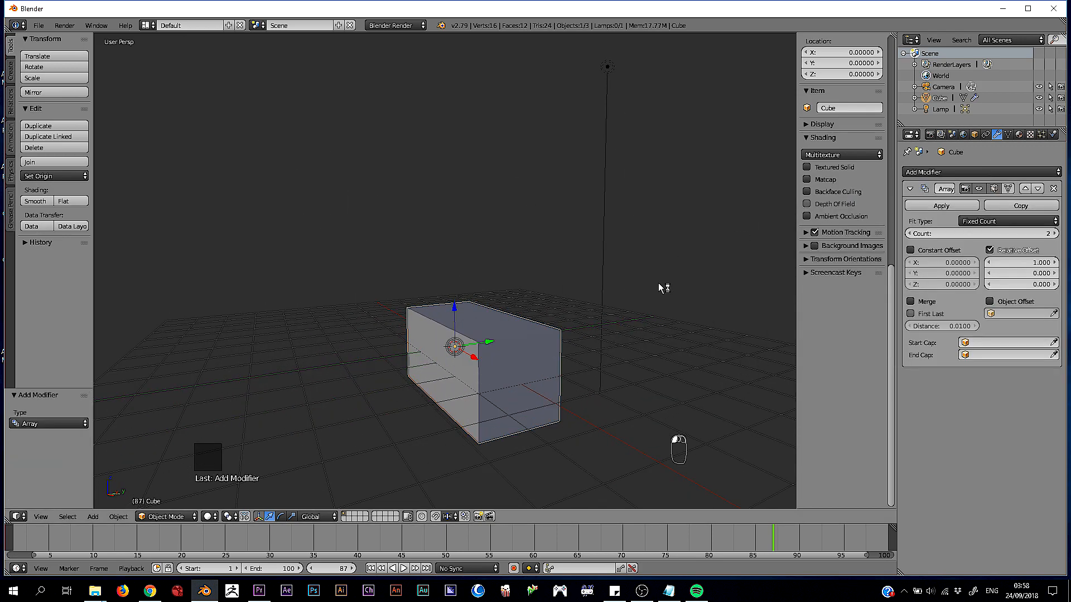
{"action": "middle_click_drag", "start_coordinate": [659, 283], "coordinate": [483, 320]}
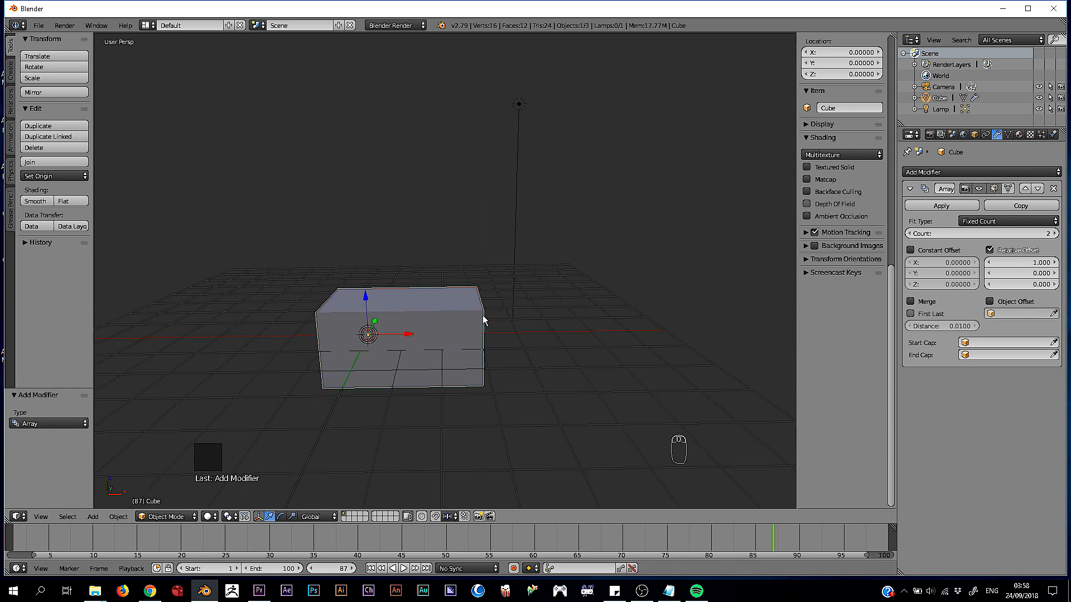
{"action": "left_click", "coordinate": [1054, 233]}
{"action": "left_click", "coordinate": [1054, 233]}
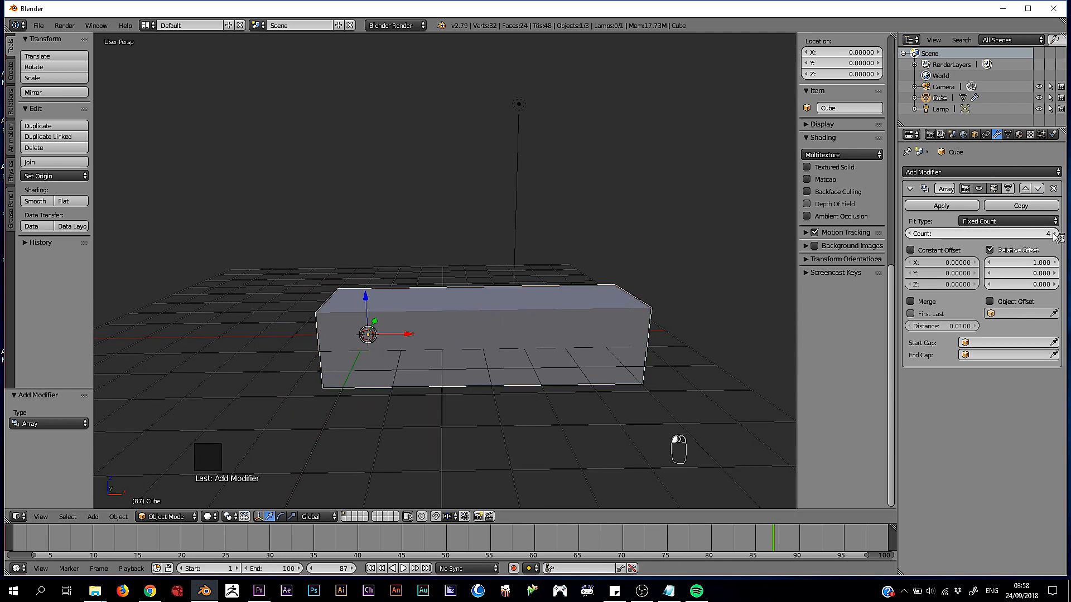
{"action": "middle_click_drag", "start_coordinate": [562, 265], "coordinate": [594, 273]}
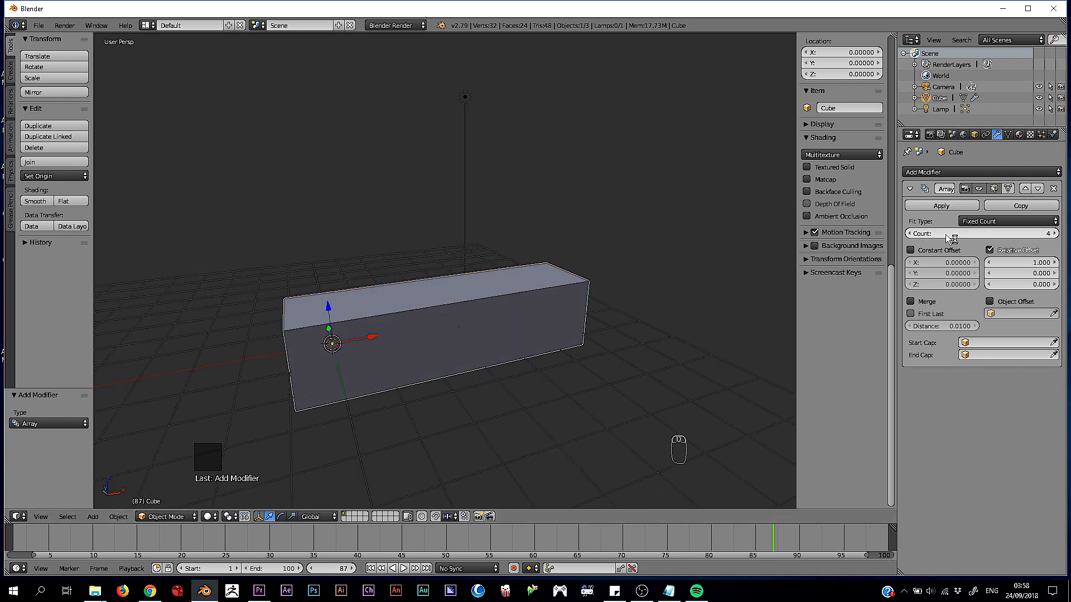
Keep the array's fit type at Fixed Count and raise the count to 8
{"action": "left_click", "coordinate": [996, 222]}
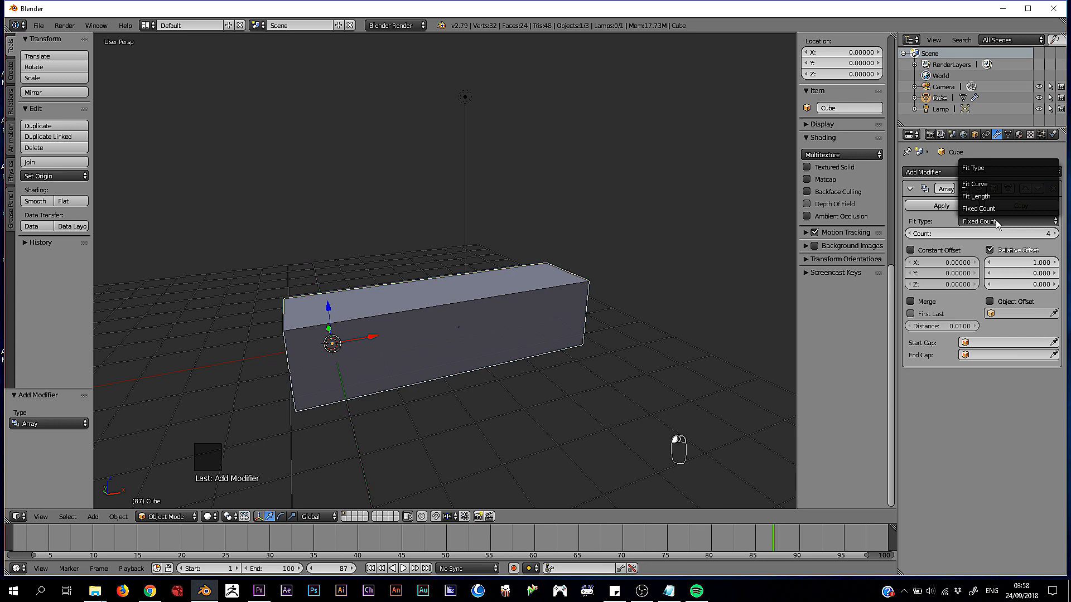
{"action": "left_click", "coordinate": [996, 222]}
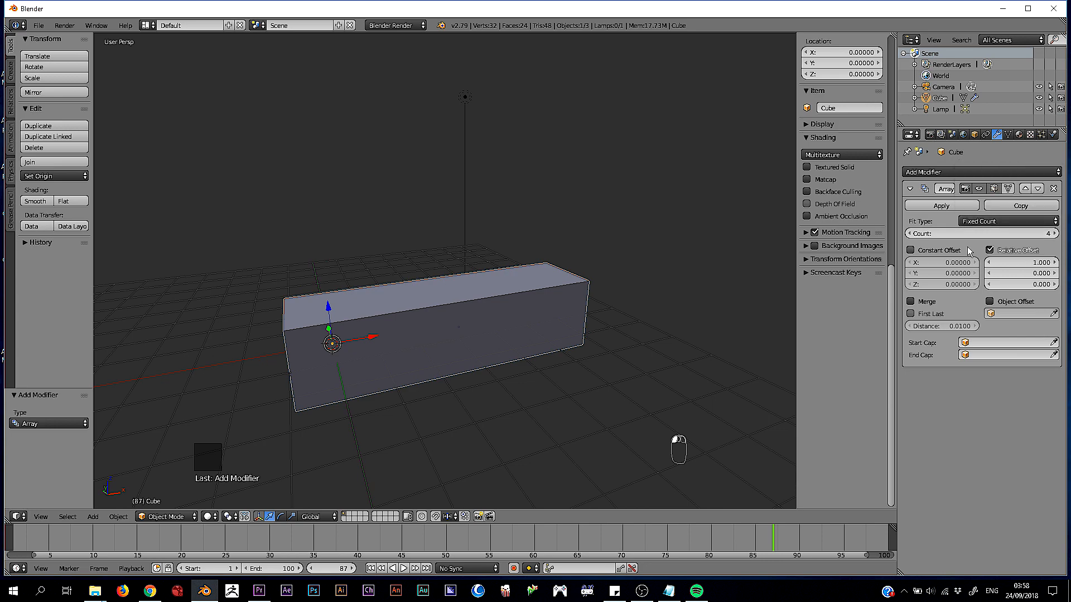
{"action": "left_click", "coordinate": [1054, 234]}
{"action": "left_click", "coordinate": [1054, 234]}
{"action": "left_click", "coordinate": [1054, 234]}
{"action": "left_click", "coordinate": [1054, 233]}
{"action": "middle_click_drag", "start_coordinate": [480, 256], "coordinate": [283, 284]}
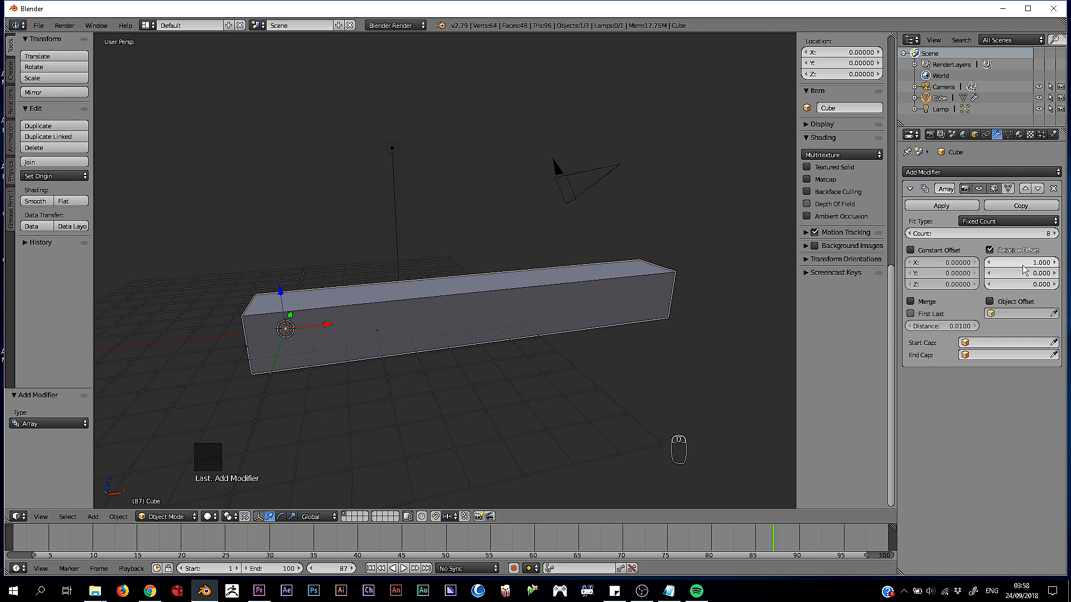
{"action": "key", "text": "XF86AudioLowerVolume"}
{"action": "key", "text": "XF86AudioLowerVolume"}
{"action": "key", "text": "XF86AudioLowerVolume"}
{"action": "key", "text": "XF86AudioLowerVolume"}
{"action": "key", "text": "XF86AudioLowerVolume"}
{"action": "key", "text": "XF86AudioLowerVolume"}
{"action": "key", "text": "XF86AudioLowerVolume"}
{"action": "key", "text": "XF86AudioLowerVolume"}
Set the array's relative offset to 1.000 in Y and 0.600 in Z to form a staircase of cubes
{"action": "middle_click_drag", "start_coordinate": [492, 297], "coordinate": [538, 318]}
{"action": "middle_click_drag", "start_coordinate": [337, 336], "coordinate": [387, 334]}
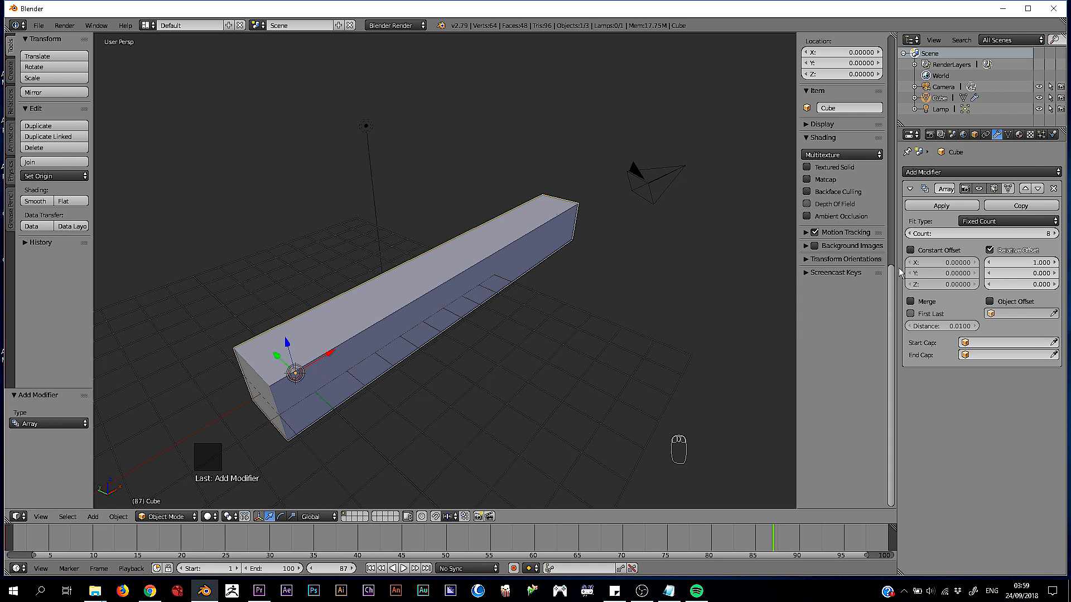
{"action": "mouse_move", "coordinate": [1020, 273]}
{"action": "left_mouse_down"}
{"action": "mouse_move", "coordinate": [1037, 273]}
{"action": "mouse_move", "coordinate": [1035, 285]}
{"action": "left_mouse_up"}
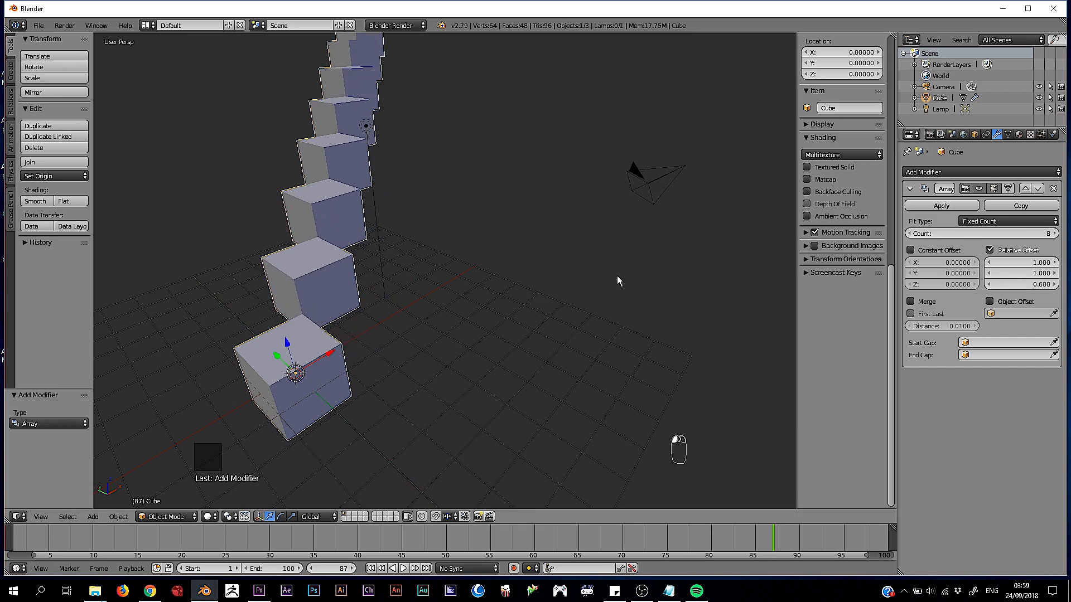
{"action": "middle_click_drag", "start_coordinate": [617, 276], "coordinate": [584, 267]}
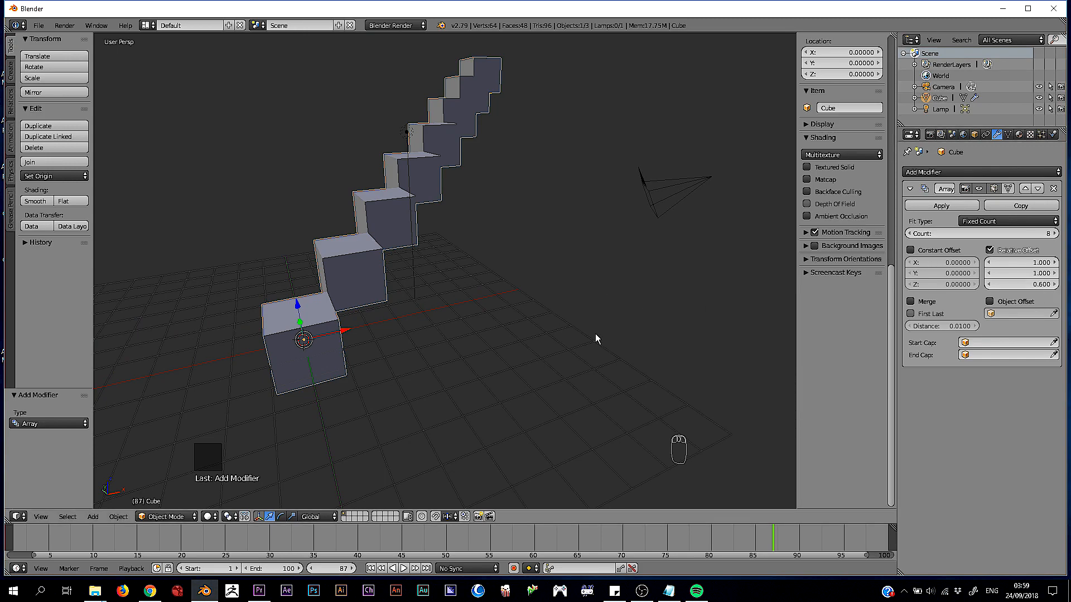
Add a Plain Axes empty and clear its location so it sits at the world origin
{"action": "left_click", "coordinate": [502, 341]}
{"action": "middle_click_drag", "start_coordinate": [503, 341], "coordinate": [438, 331]}
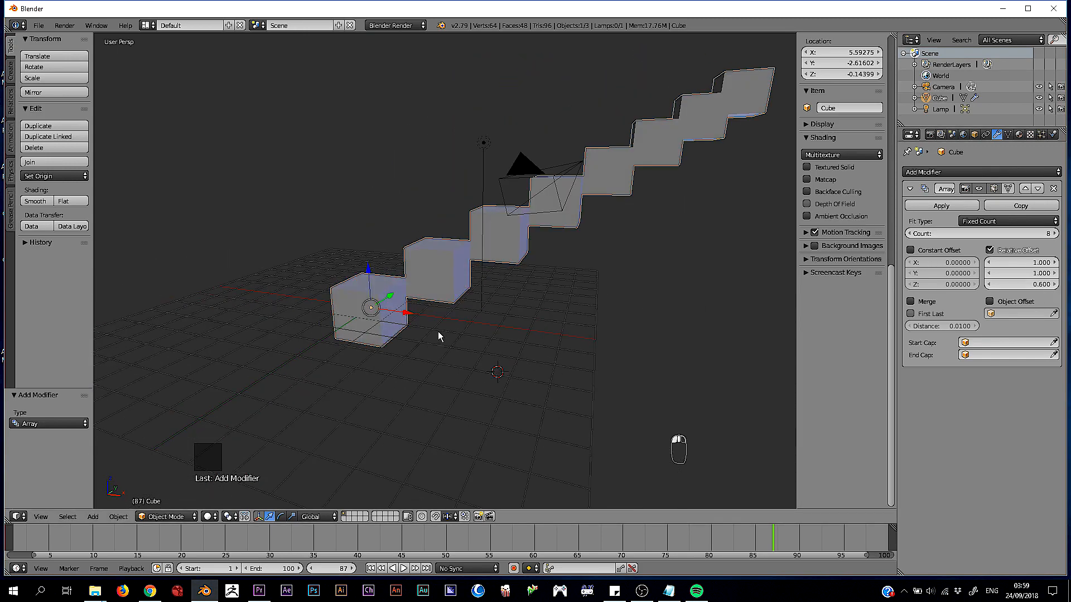
{"action": "key", "text": "shift+a"}
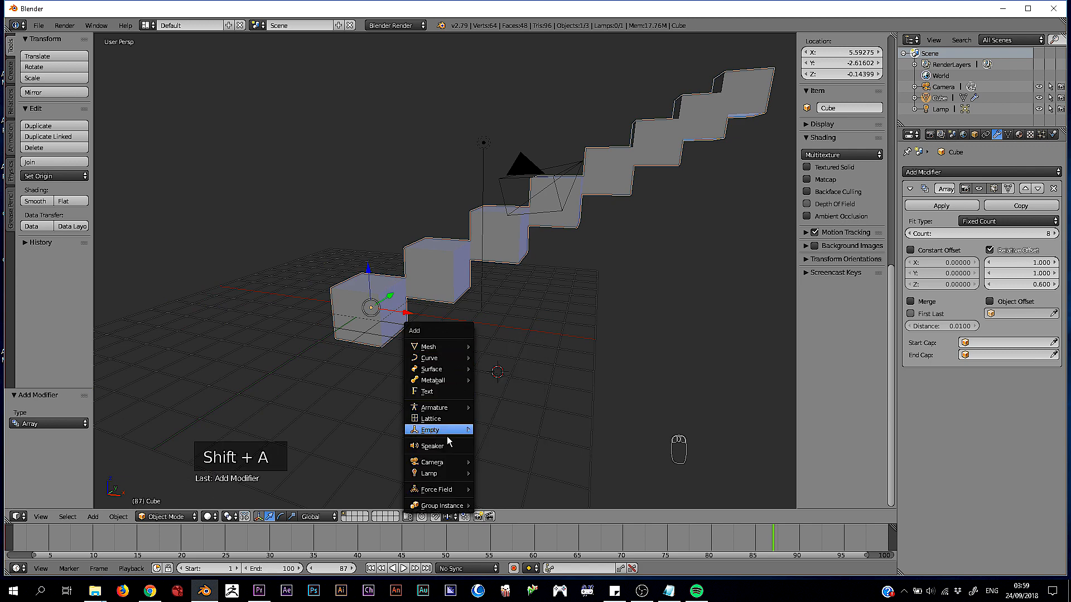
{"action": "mouse_move", "coordinate": [446, 430]}
{"action": "left_click", "coordinate": [503, 426]}
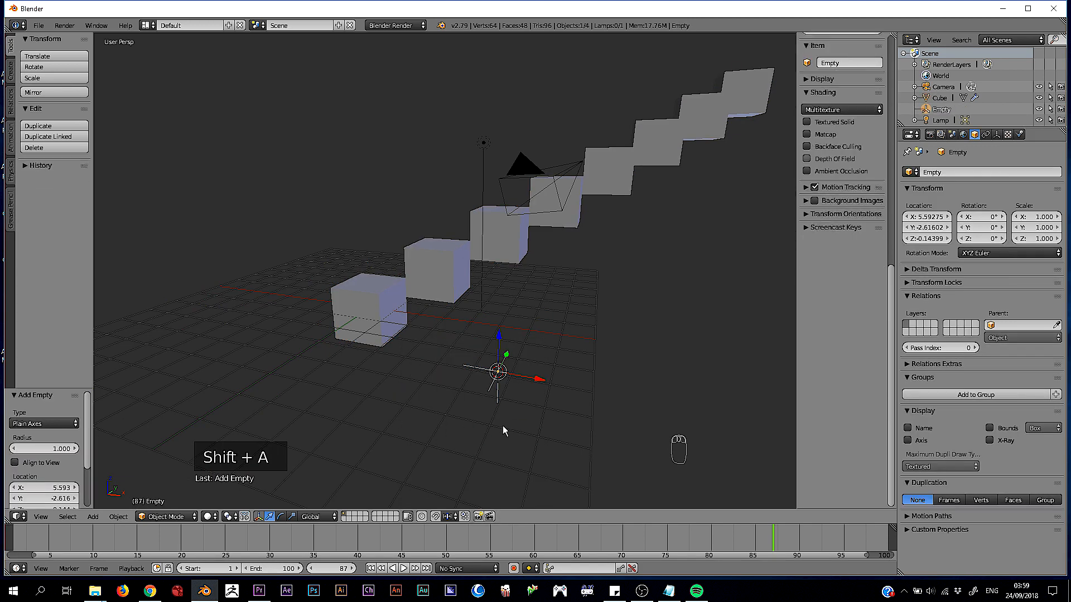
{"action": "key", "text": "alt+g"}
Enlarge the empty to a scale of about 2.84 and apply its scale
{"action": "middle_click_drag", "start_coordinate": [510, 391], "coordinate": [345, 364]}
{"action": "key", "text": "s"}
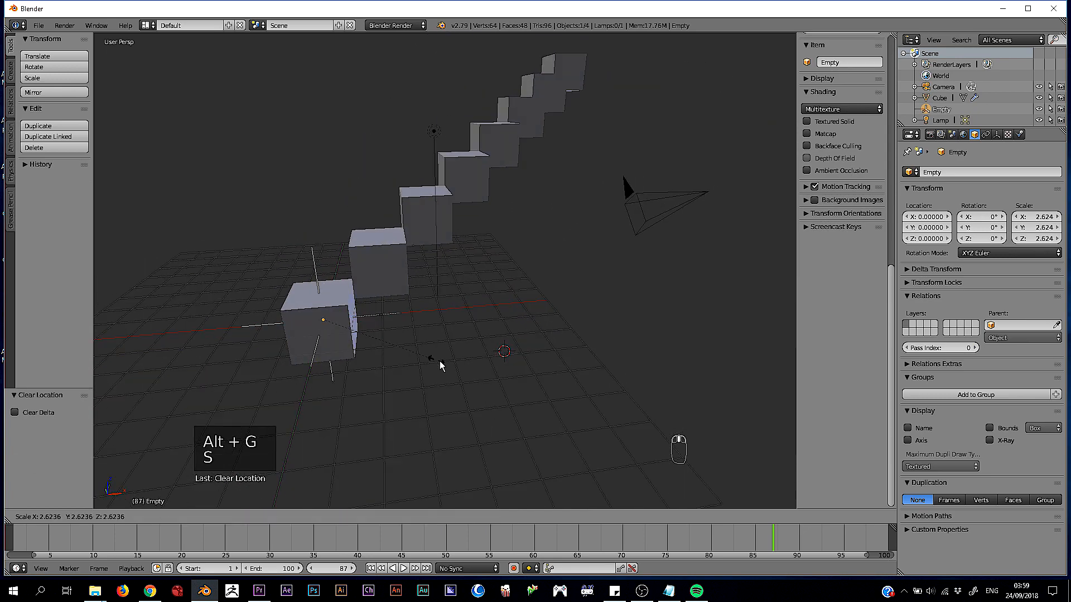
{"action": "left_click", "coordinate": [445, 363]}
{"action": "middle_click_drag", "start_coordinate": [445, 363], "coordinate": [366, 316]}
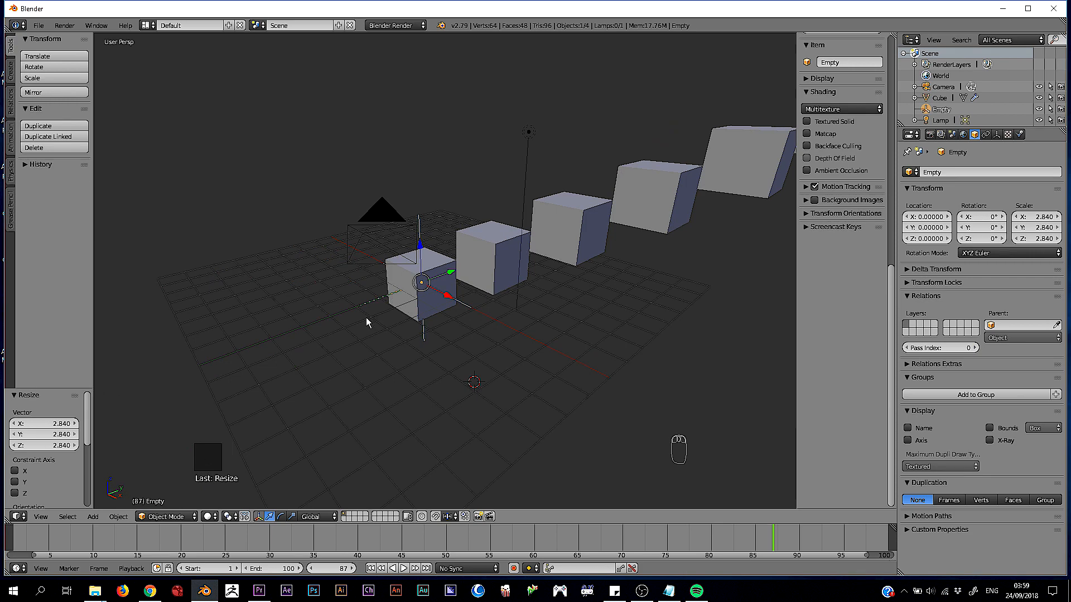
{"action": "middle_click_drag", "start_coordinate": [365, 317], "coordinate": [401, 333]}
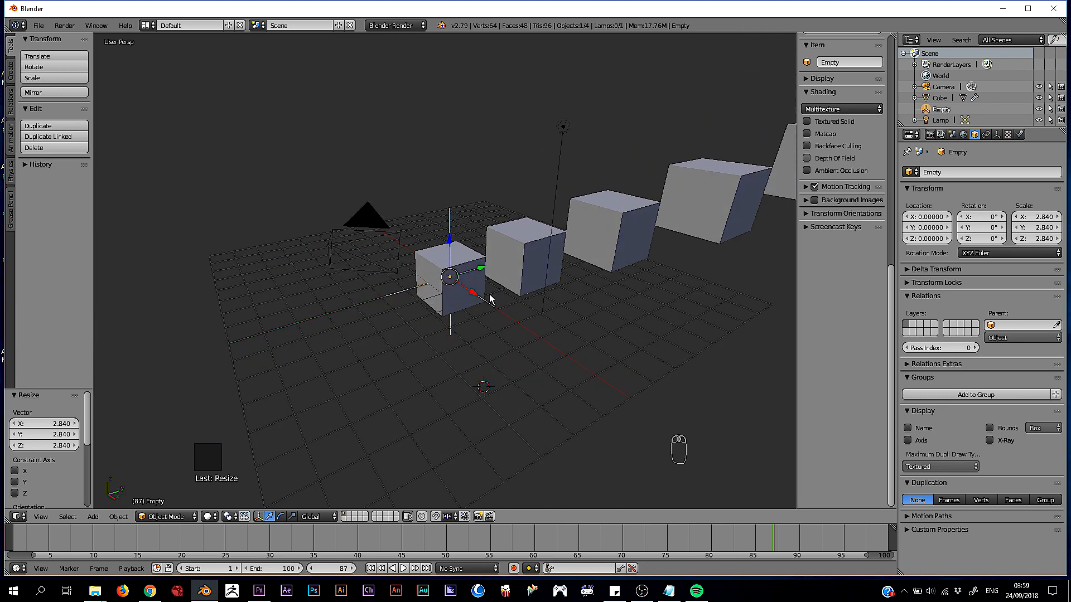
{"action": "middle_click_drag", "start_coordinate": [491, 300], "coordinate": [504, 320]}
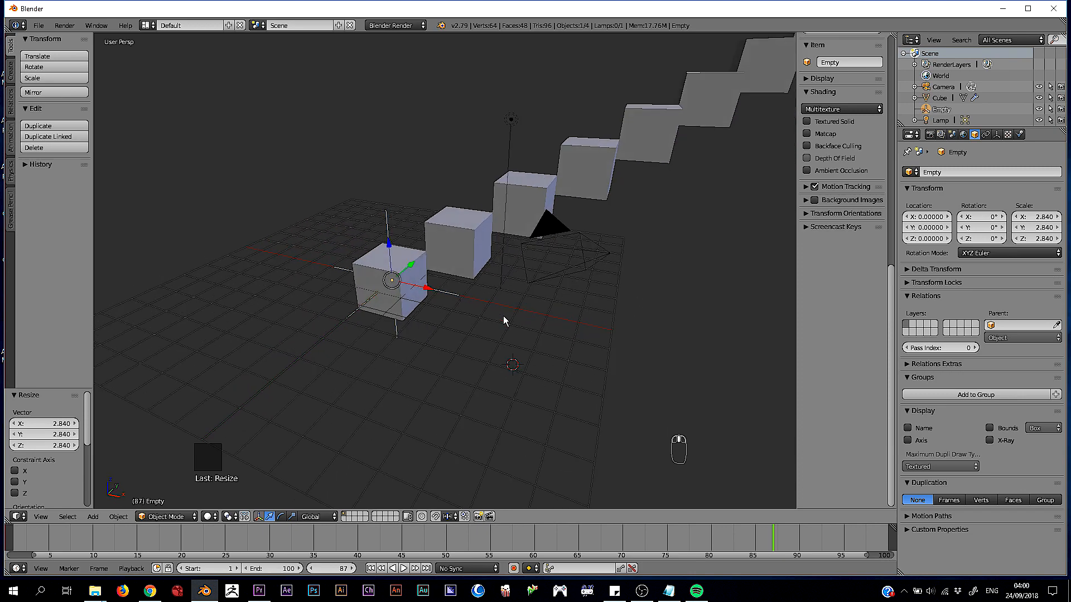
{"action": "key", "text": "ctrl+a"}
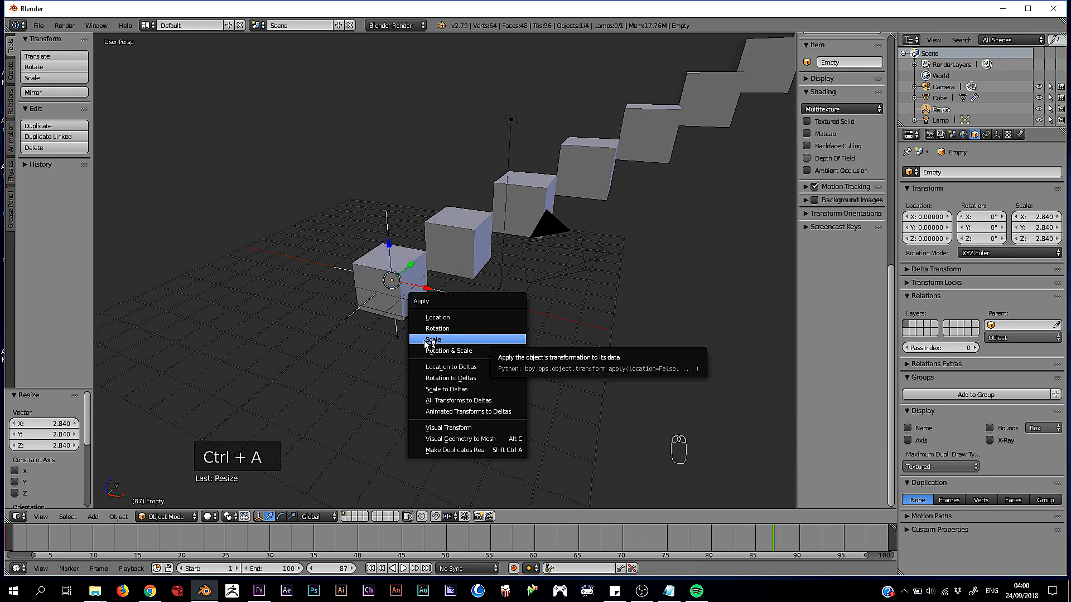
{"action": "left_click", "coordinate": [444, 341]}
{"action": "scroll", "coordinate": [815, 124], "scroll_direction": "up", "scroll_amount": 15}
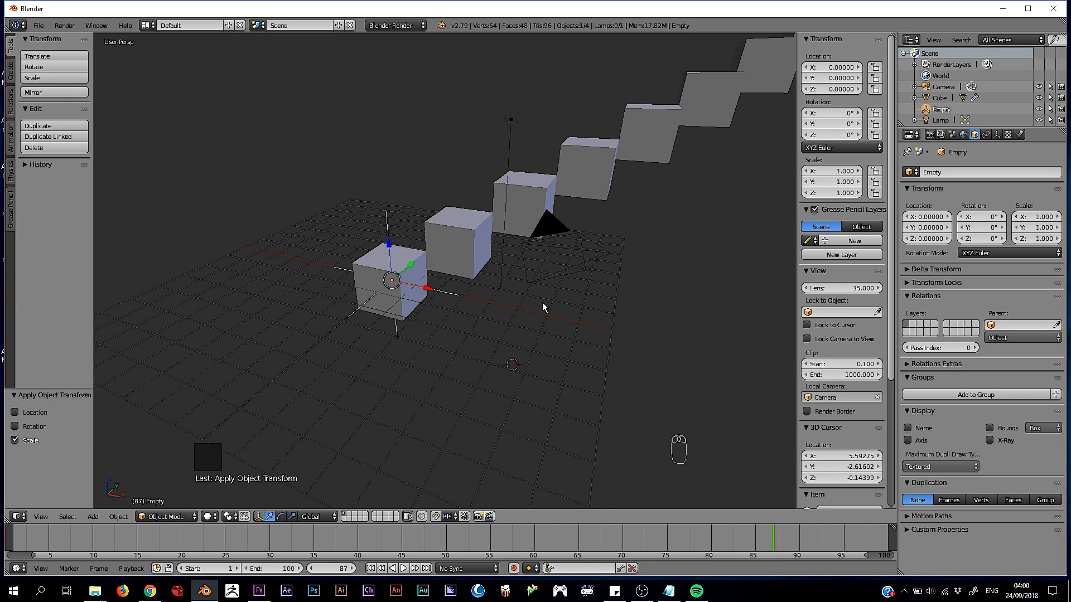
Hide the 3D view's tool shelf and properties region to enlarge the viewport
{"action": "key", "text": "n"}
{"action": "key", "text": "t"}
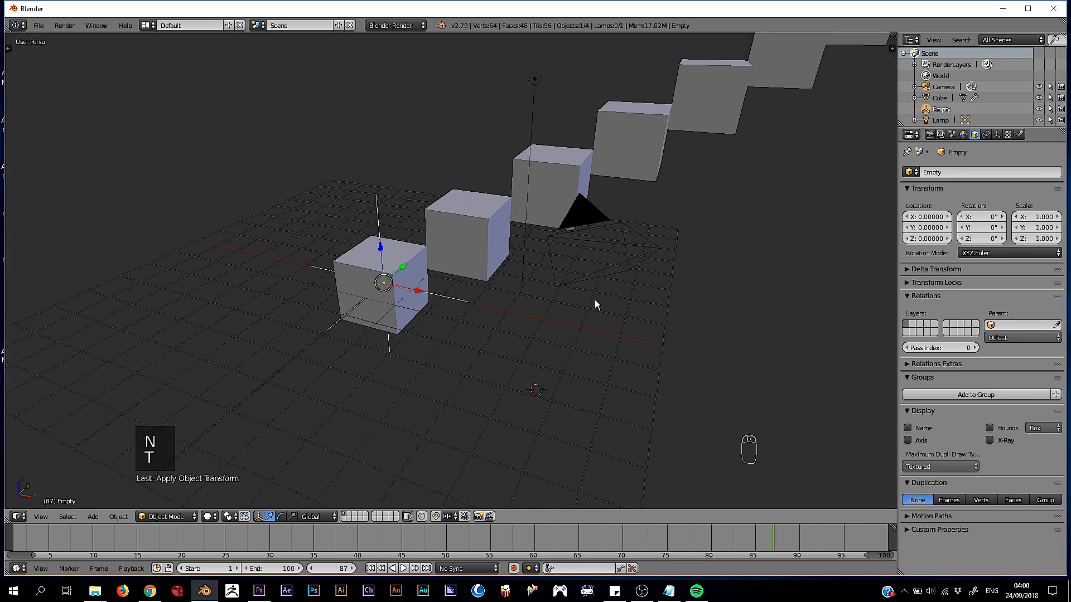
{"action": "middle_click_drag", "start_coordinate": [624, 333], "coordinate": [553, 339]}
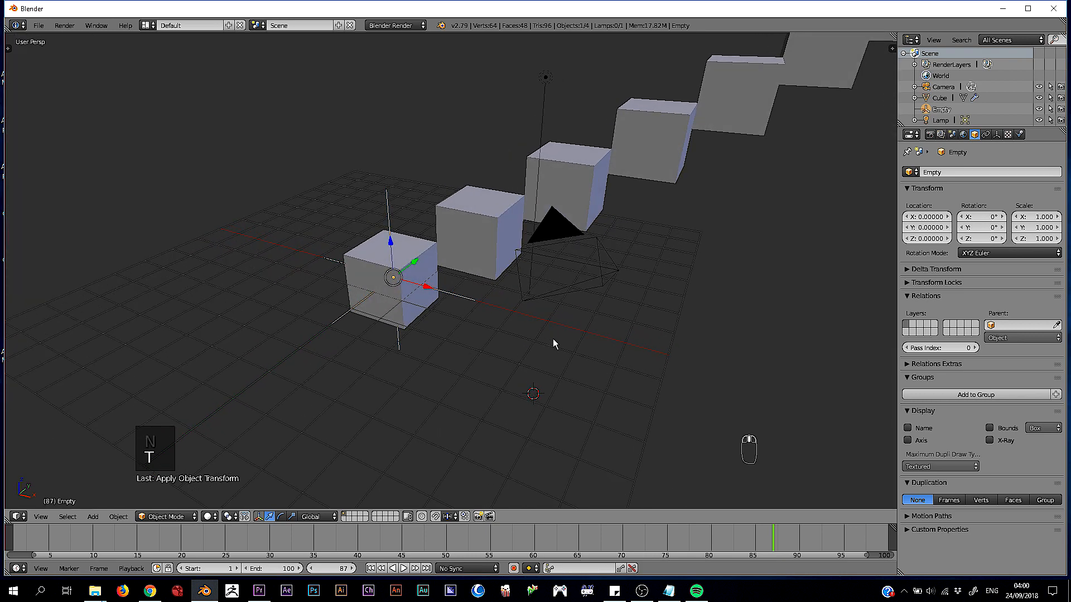
Enable Object Offset in the cube's Array modifier and assign the empty as its offset object
{"action": "right_click", "coordinate": [412, 258]}
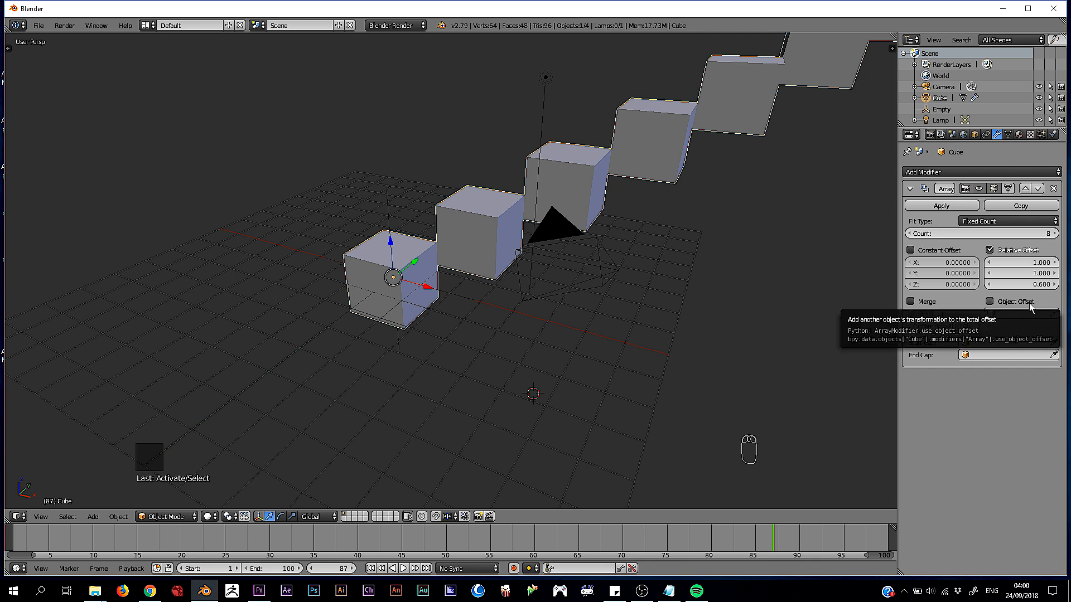
{"action": "left_click", "coordinate": [992, 303]}
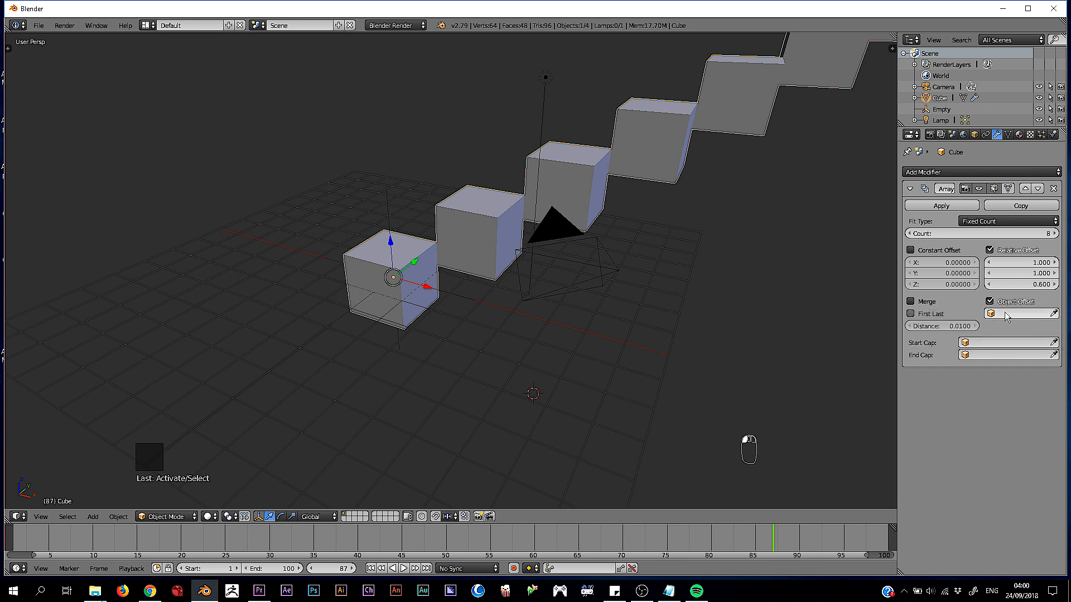
{"action": "left_click", "coordinate": [1010, 314]}
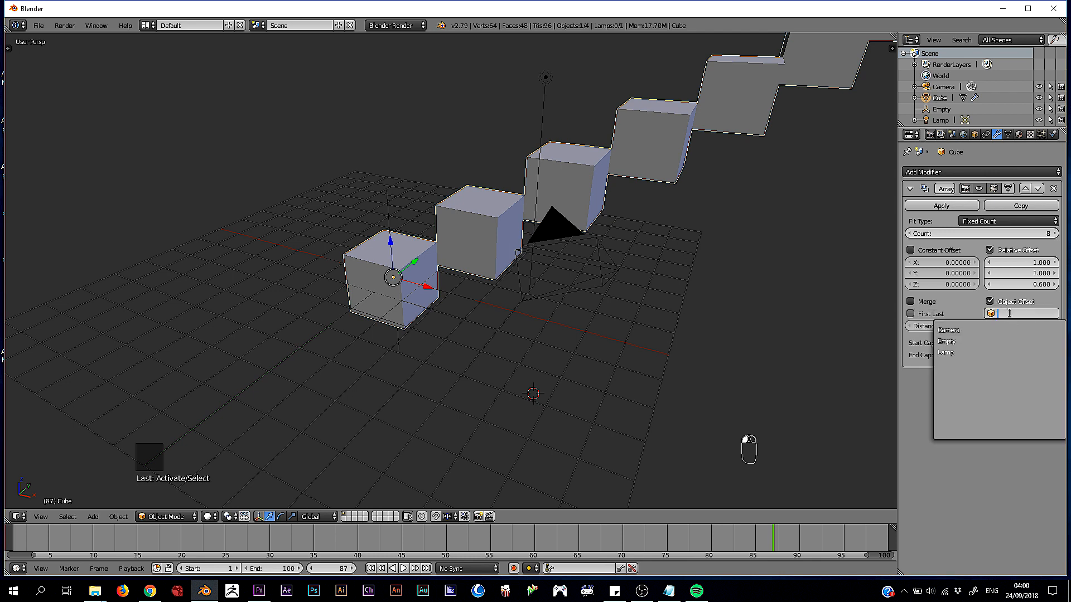
{"action": "left_click", "coordinate": [985, 340]}
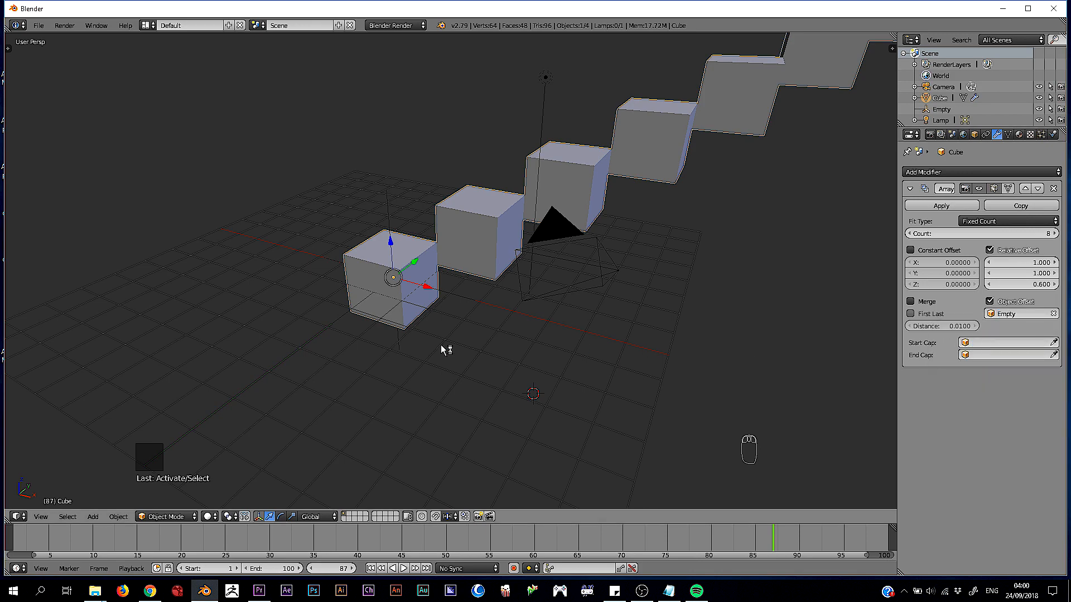
Rotate the empty to about -9.7° in X, 0.75° in Y and -1.2° in Z so the cube array curves
{"action": "middle_click_drag", "start_coordinate": [430, 342], "coordinate": [461, 359]}
{"action": "middle_click_drag", "start_coordinate": [605, 202], "coordinate": [501, 306]}
{"action": "right_click", "coordinate": [459, 289]}
{"action": "key", "text": "r"}
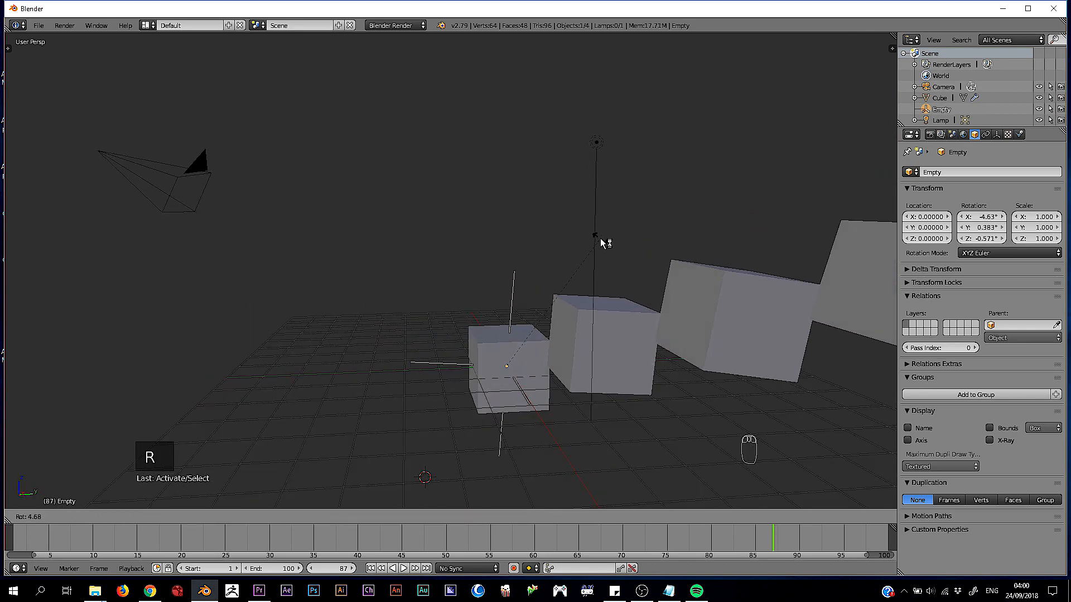
{"action": "left_click", "coordinate": [588, 280]}
{"action": "scroll", "coordinate": [586, 277], "scroll_direction": "down", "scroll_amount": 5}
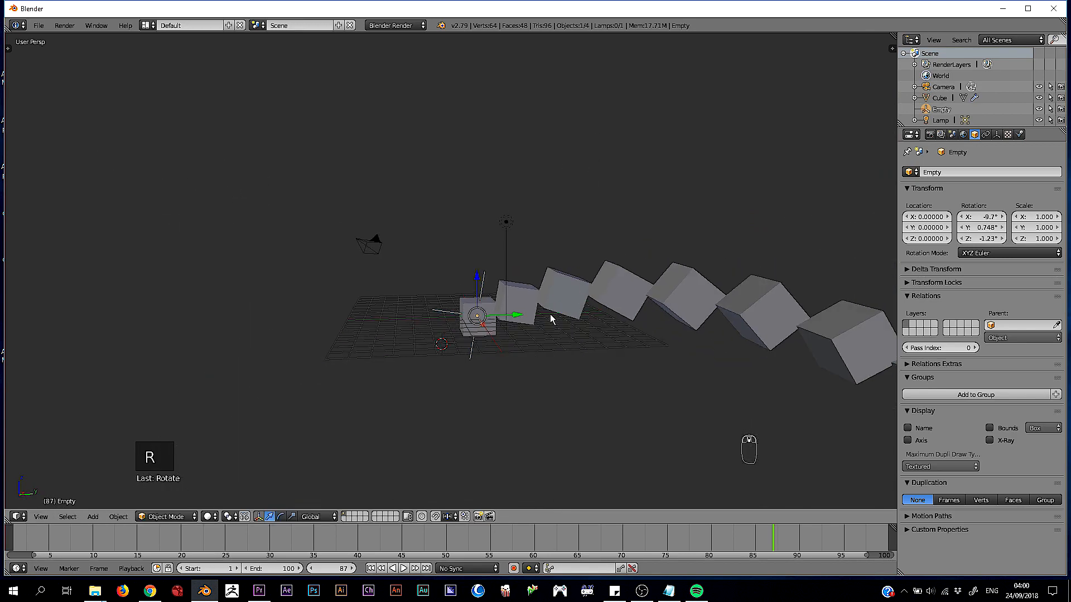
{"action": "middle_click_drag", "start_coordinate": [550, 314], "coordinate": [587, 288]}
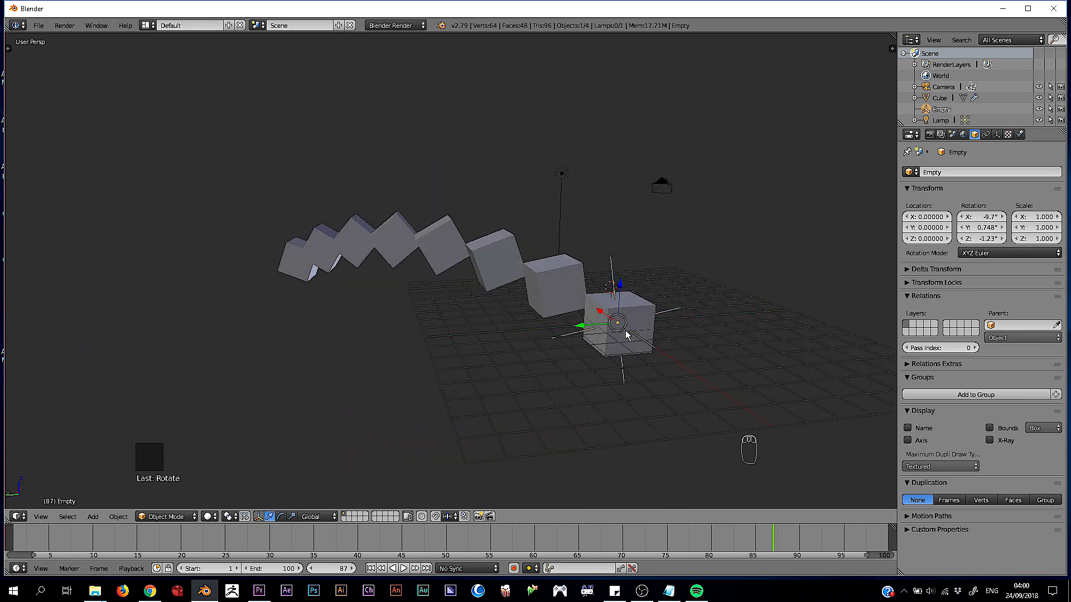
Show the 3D view's properties region with the empty's transform values
{"action": "middle_click_drag", "start_coordinate": [627, 335], "coordinate": [604, 331]}
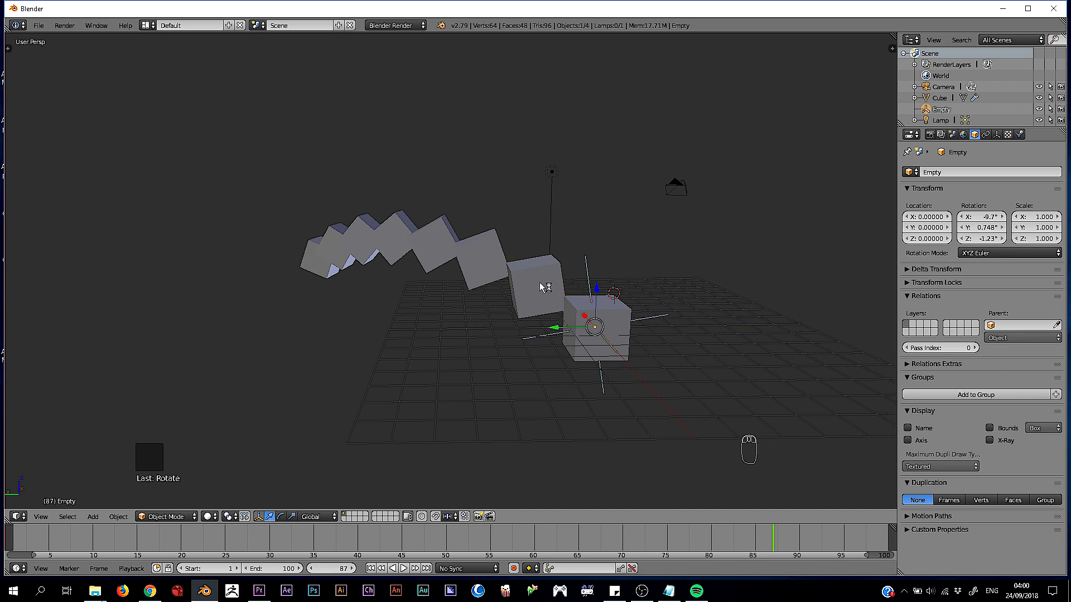
{"action": "middle_click_drag", "start_coordinate": [543, 289], "coordinate": [575, 330]}
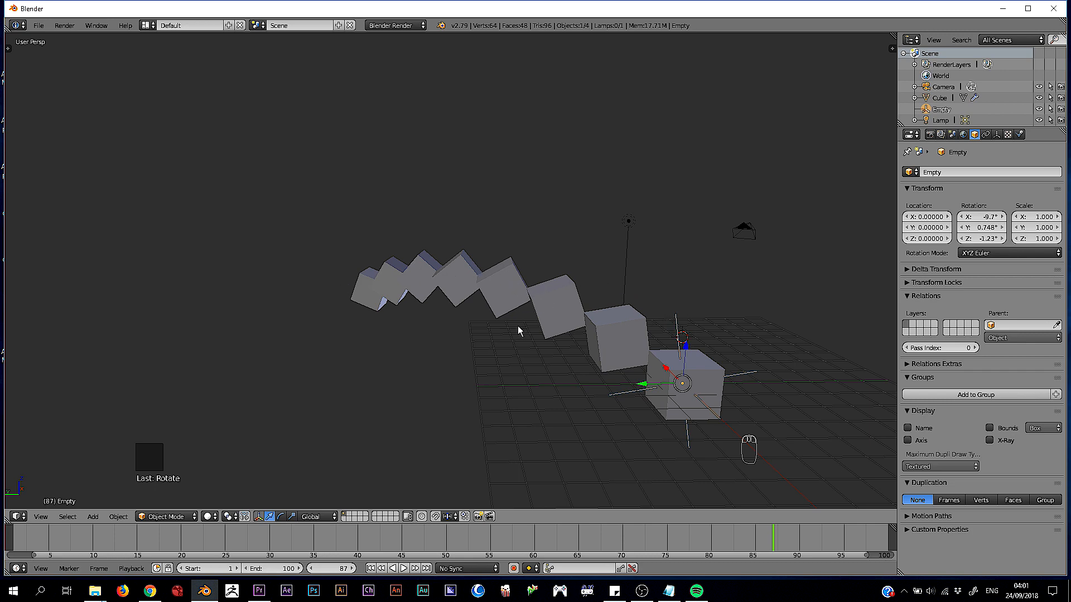
{"action": "middle_click_drag", "start_coordinate": [519, 330], "coordinate": [531, 322]}
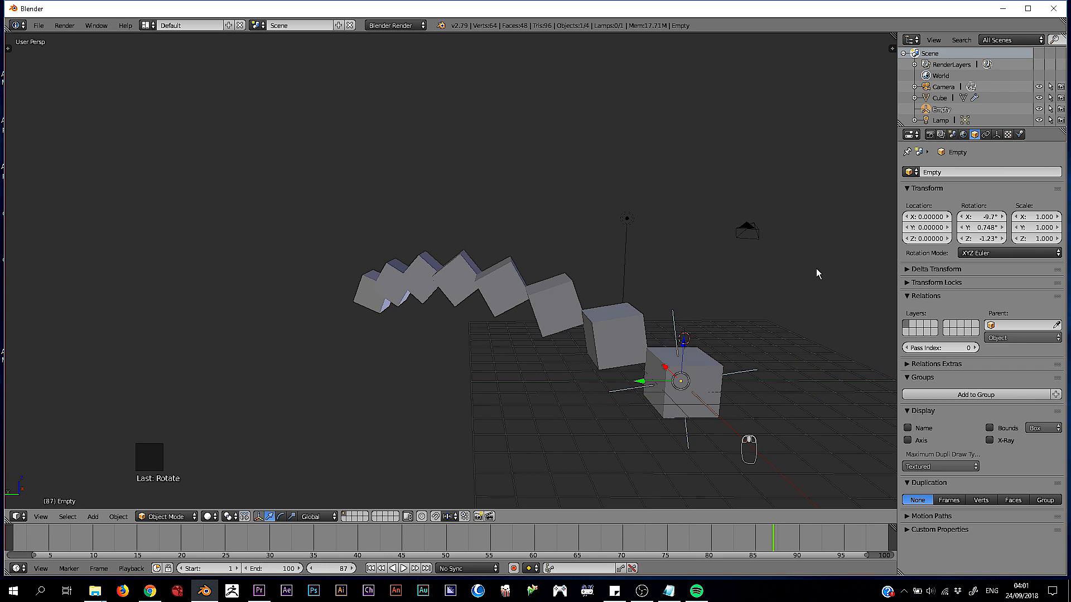
{"action": "key", "text": "n"}
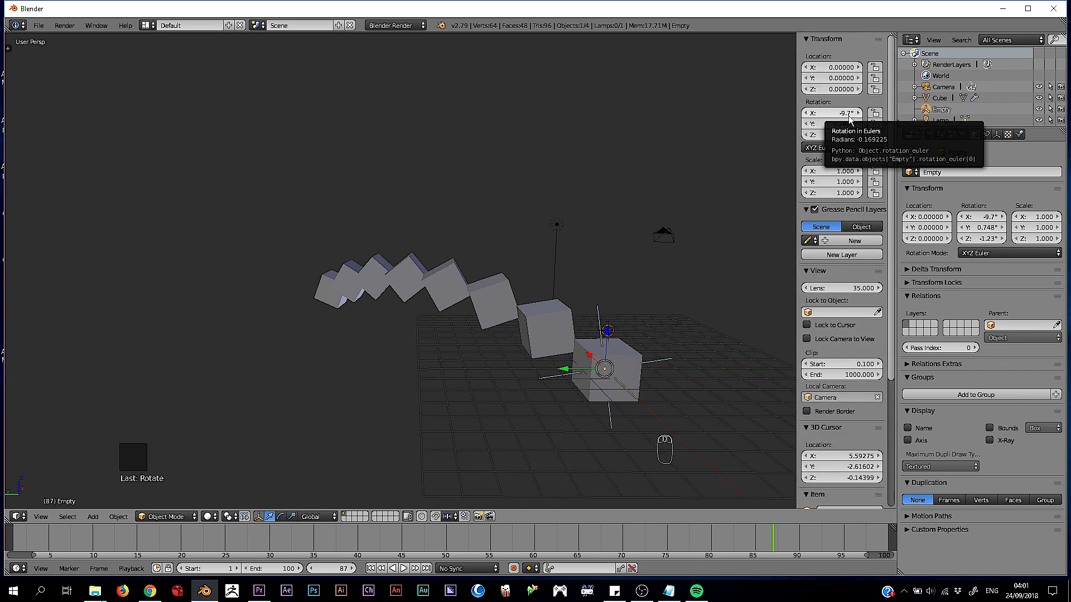
{"action": "middle_click_drag", "start_coordinate": [616, 295], "coordinate": [637, 297]}
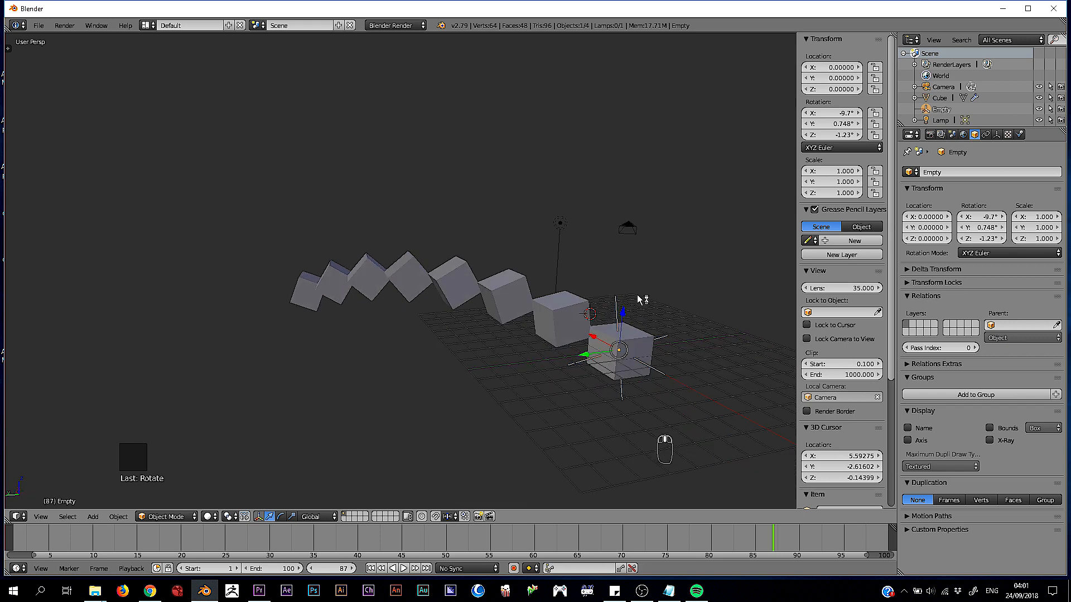
Select the cube and examine its Array modifier settings alongside the curved array
{"action": "right_click", "coordinate": [572, 313]}
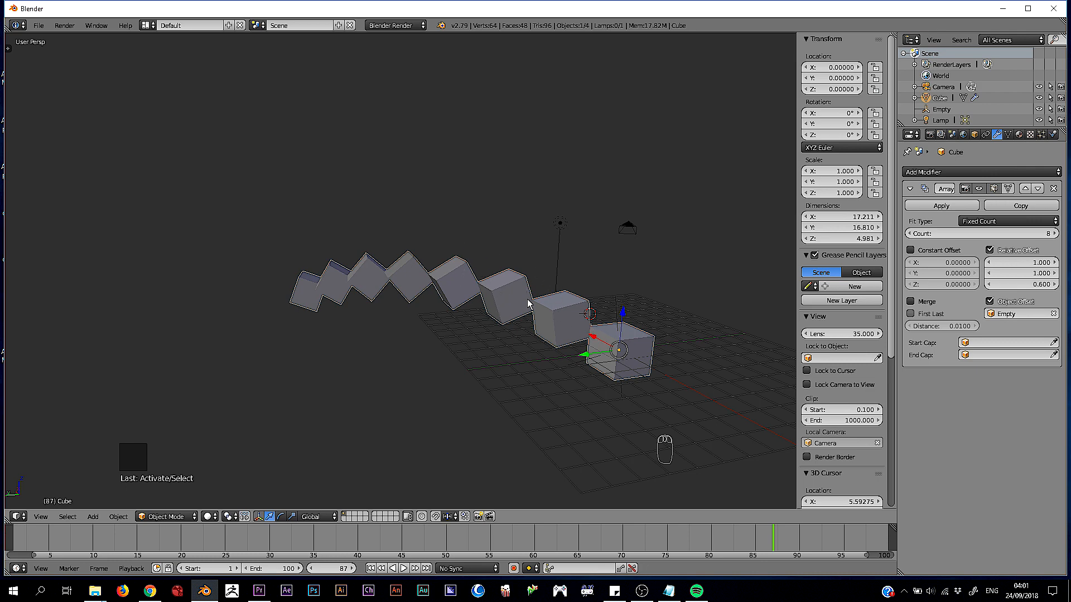
{"action": "middle_click_drag", "start_coordinate": [384, 267], "coordinate": [342, 279]}
{"action": "middle_click_drag", "start_coordinate": [458, 302], "coordinate": [501, 355]}
At frame 1, rotate the empty to about -55.8° X, 8.27° Y and 17.1° Z and insert a LocRotScale keyframe
{"action": "right_click", "coordinate": [532, 337]}
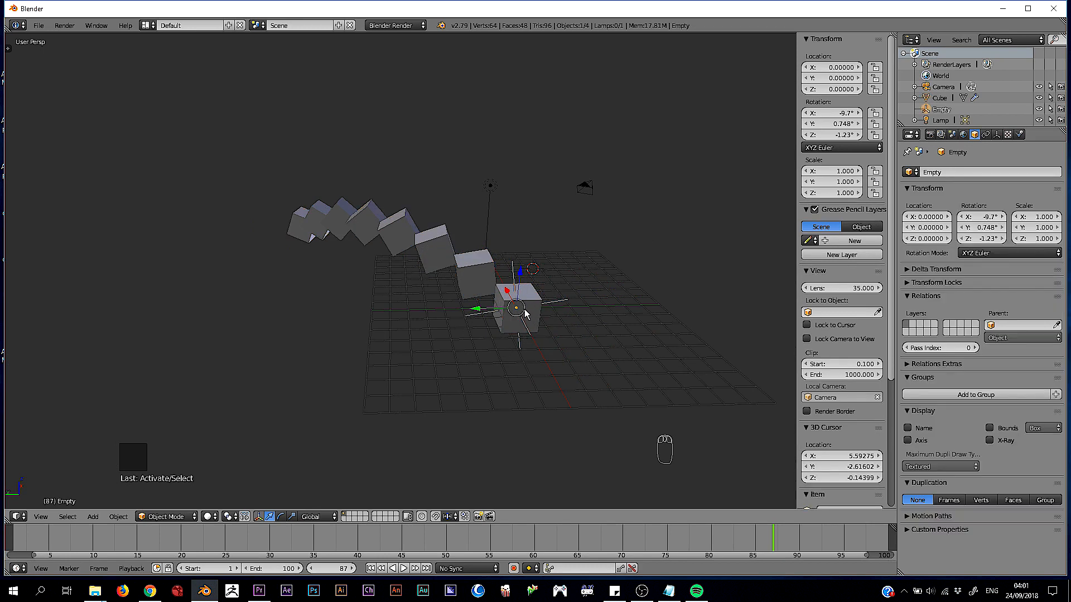
{"action": "scroll", "coordinate": [525, 313], "scroll_direction": "down", "scroll_amount": 1}
{"action": "scroll", "coordinate": [525, 311], "scroll_direction": "up", "scroll_amount": 1}
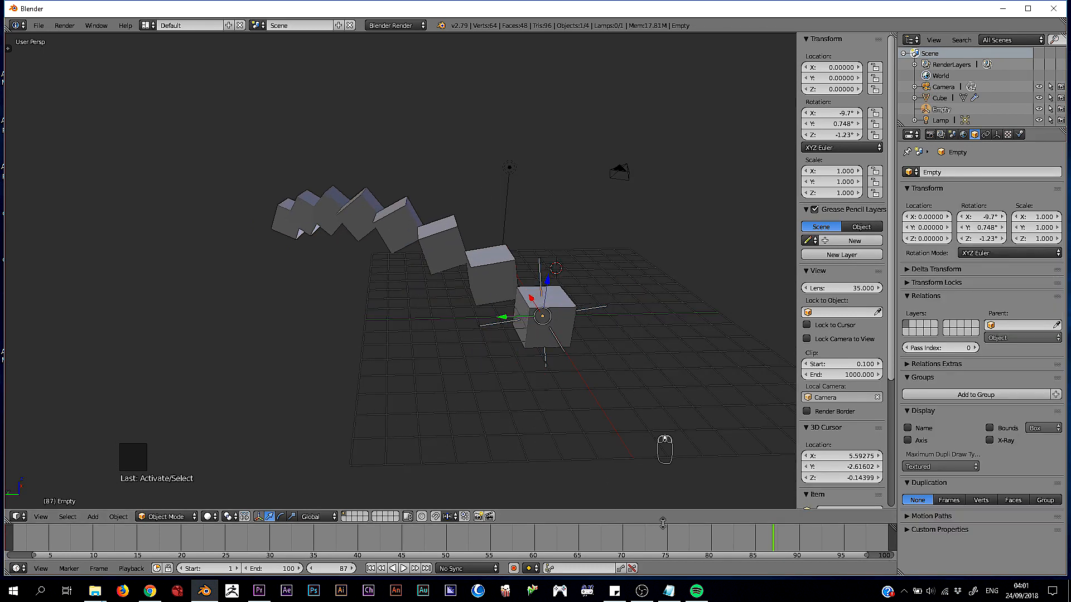
{"action": "key", "text": "shift+Left"}
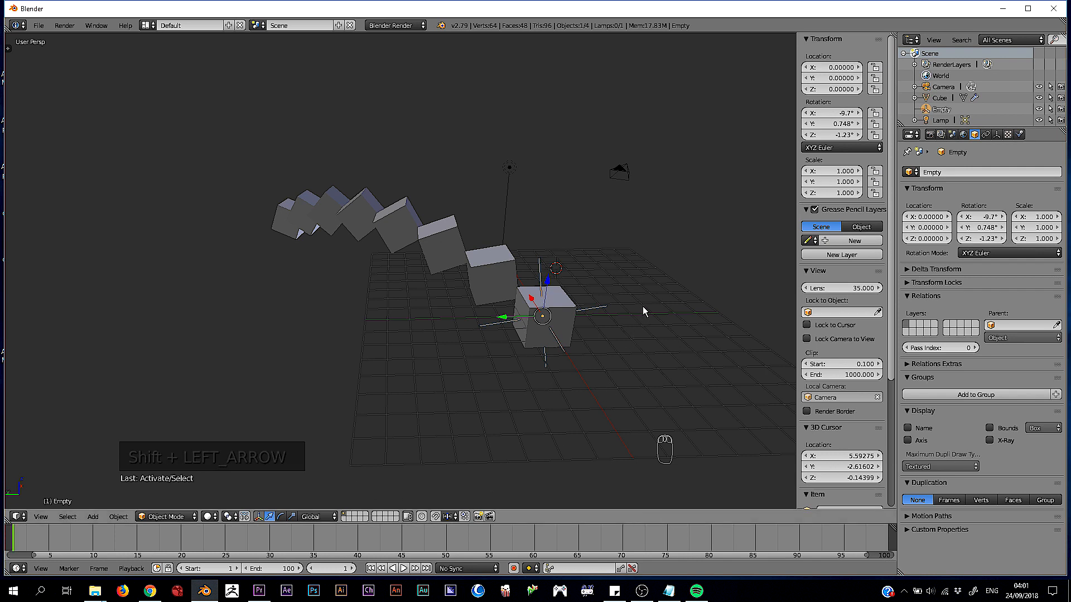
{"action": "key", "text": "r"}
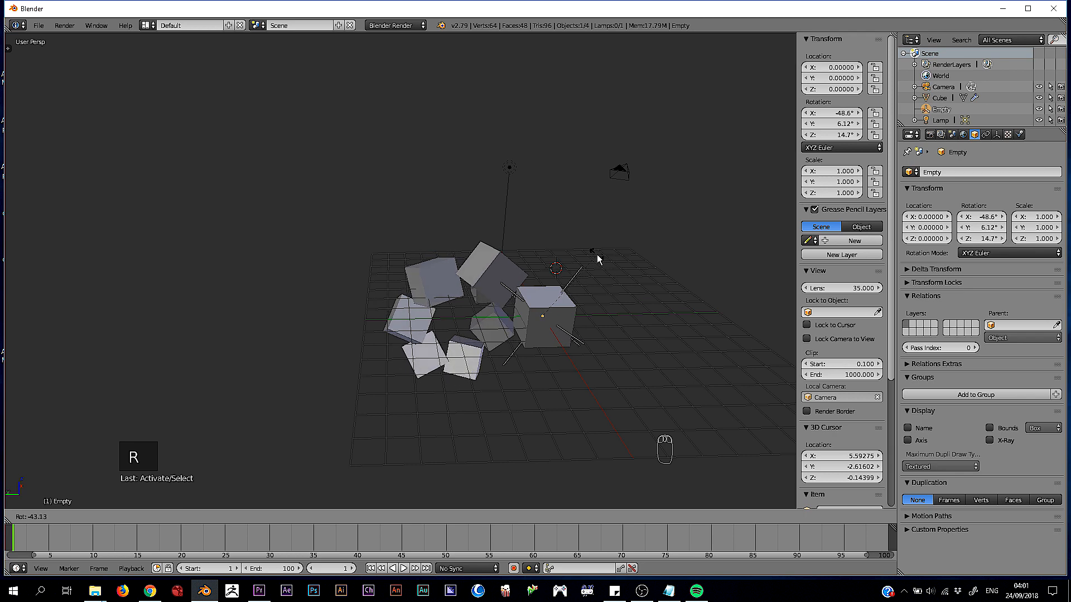
{"action": "left_click", "coordinate": [585, 252]}
{"action": "key", "text": "i"}
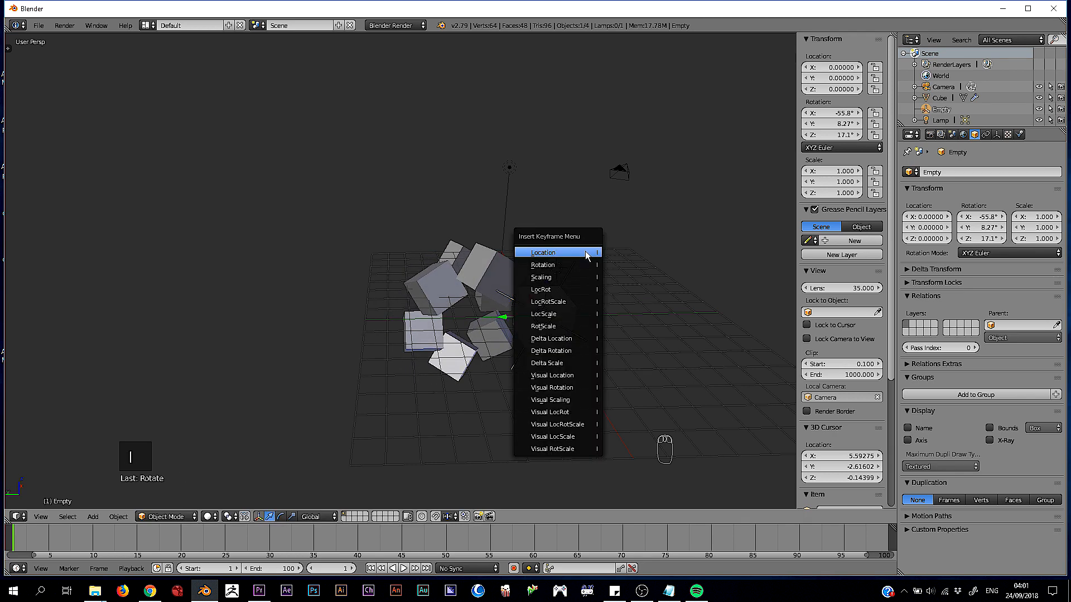
{"action": "left_click", "coordinate": [579, 299]}
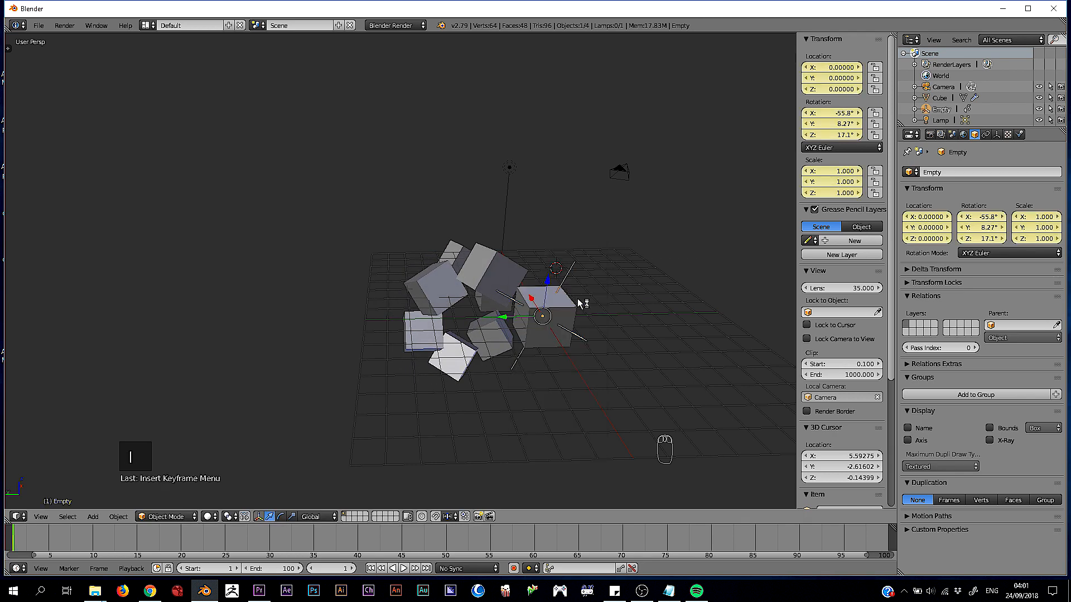
At frame 100, clear the empty's rotation and insert a LocRotScale keyframe
{"action": "key", "text": "shift+Right"}
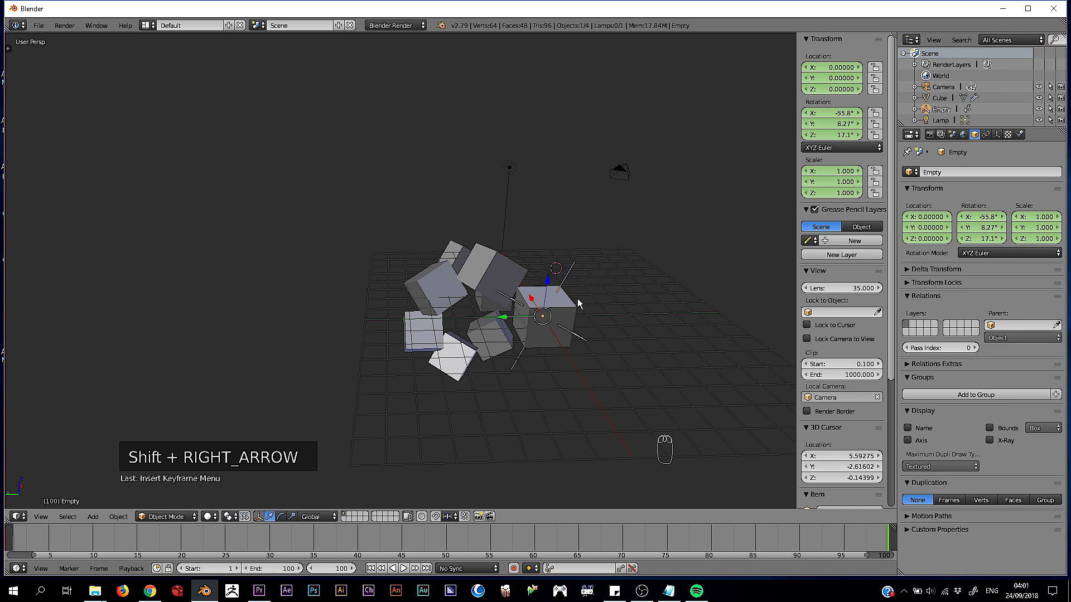
{"action": "key", "text": "alt+r"}
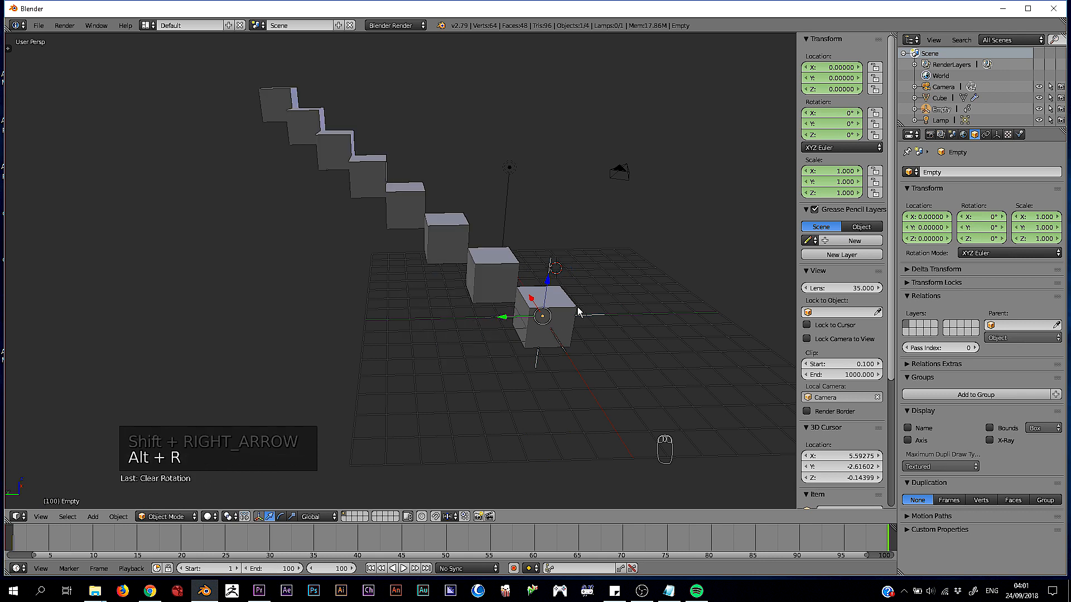
{"action": "key", "text": "i"}
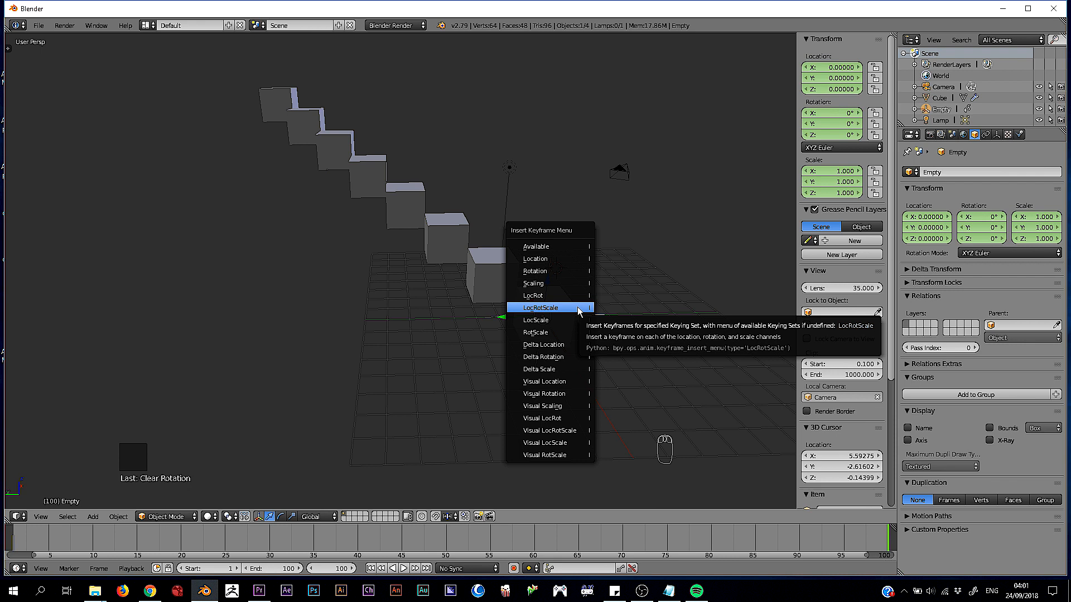
{"action": "left_click", "coordinate": [579, 309]}
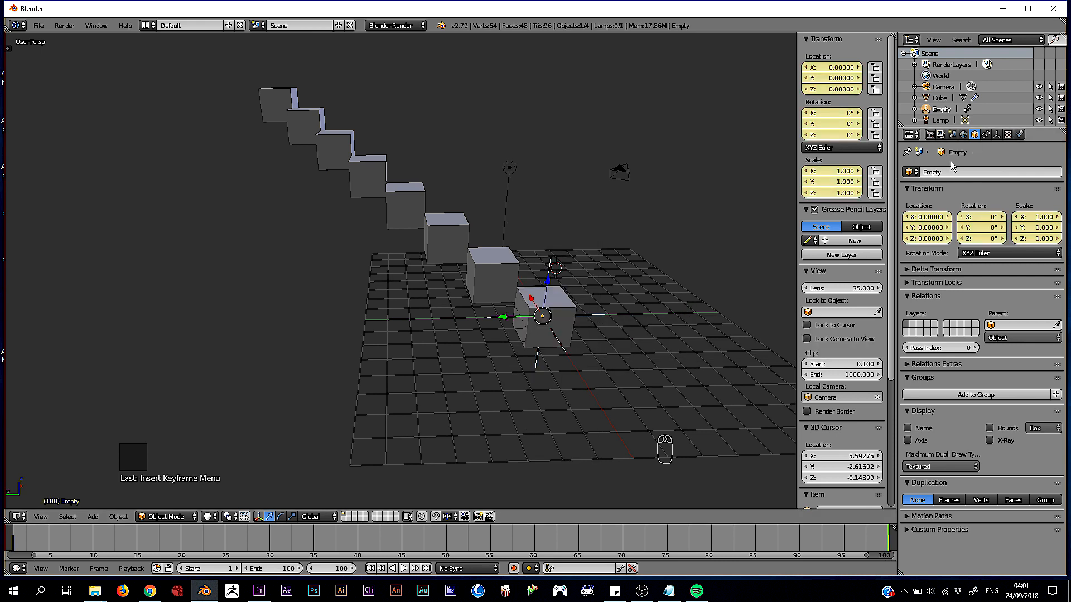
At frame 1, set the cube's Array relative offset to X 0.3, Y 0, Z 0.9 and keyframe it
{"action": "right_click", "coordinate": [563, 306]}
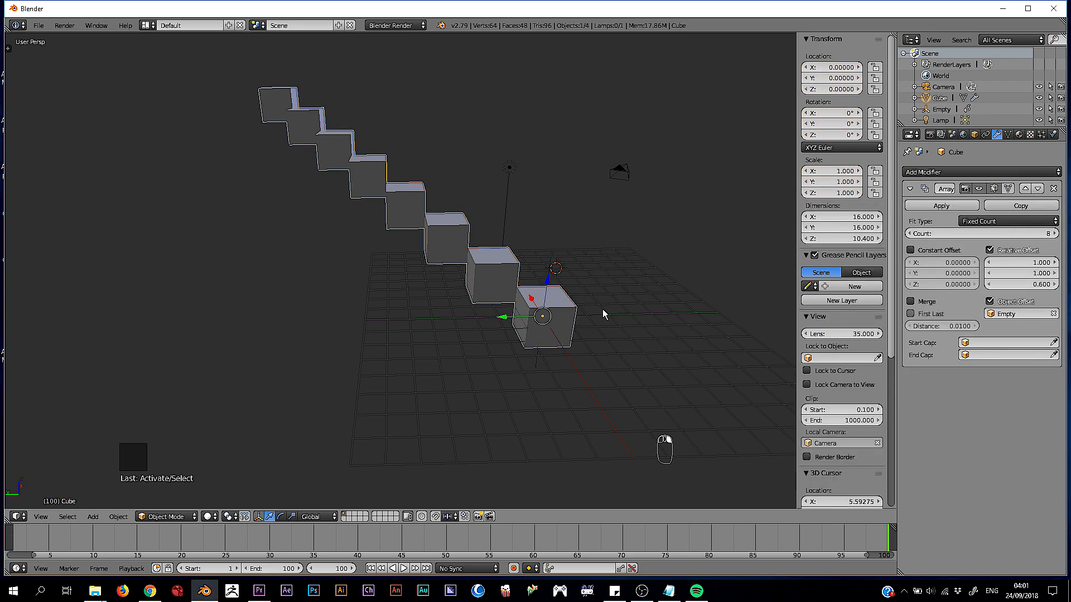
{"action": "key", "text": "shift+Left"}
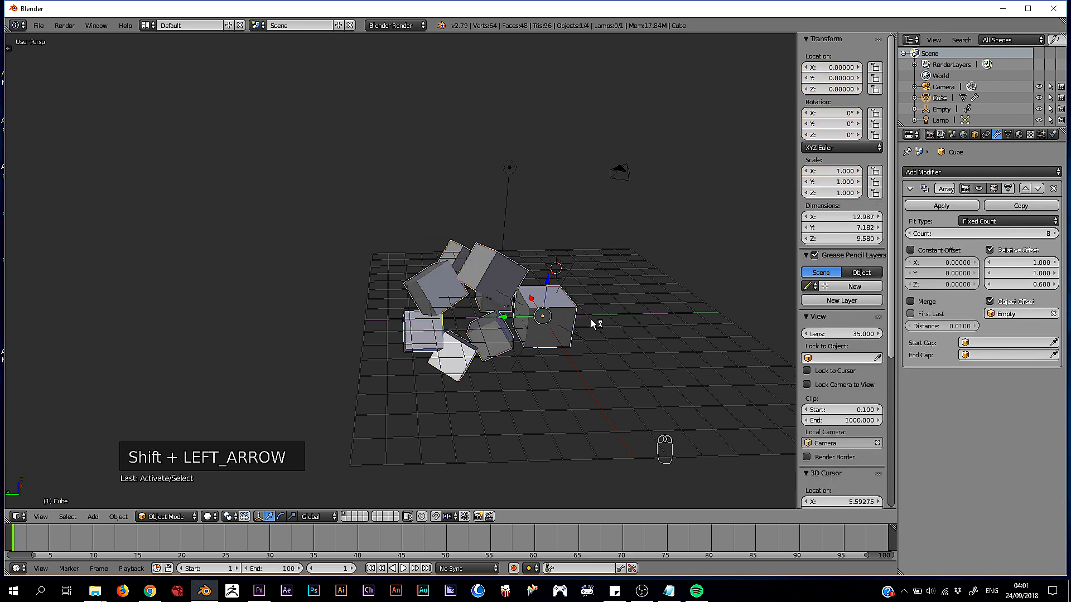
{"action": "middle_click_drag", "start_coordinate": [725, 375], "coordinate": [487, 352]}
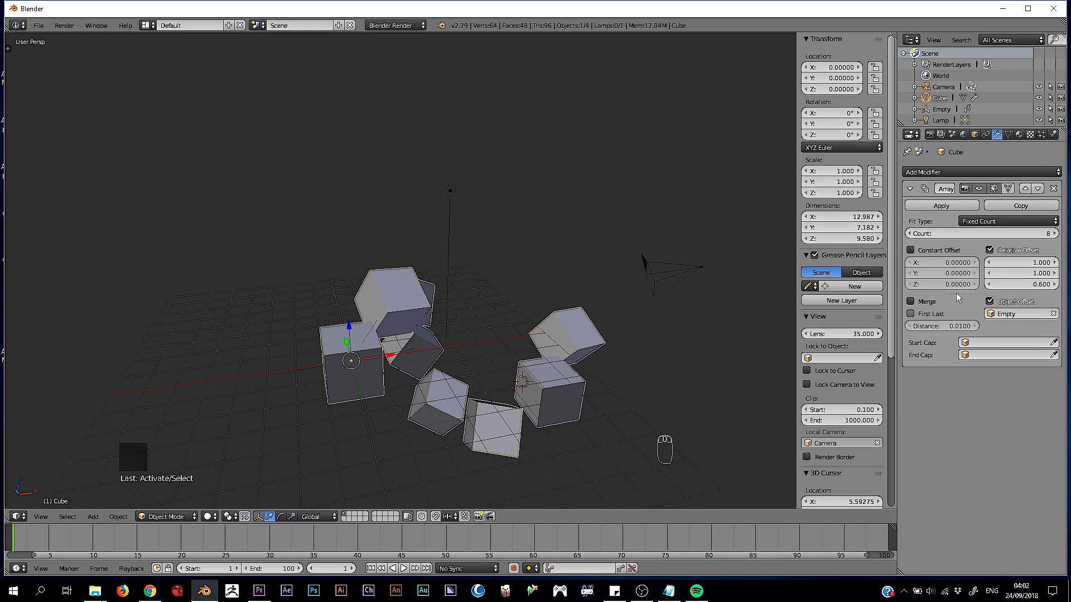
{"action": "middle_click_drag", "start_coordinate": [764, 299], "coordinate": [650, 287]}
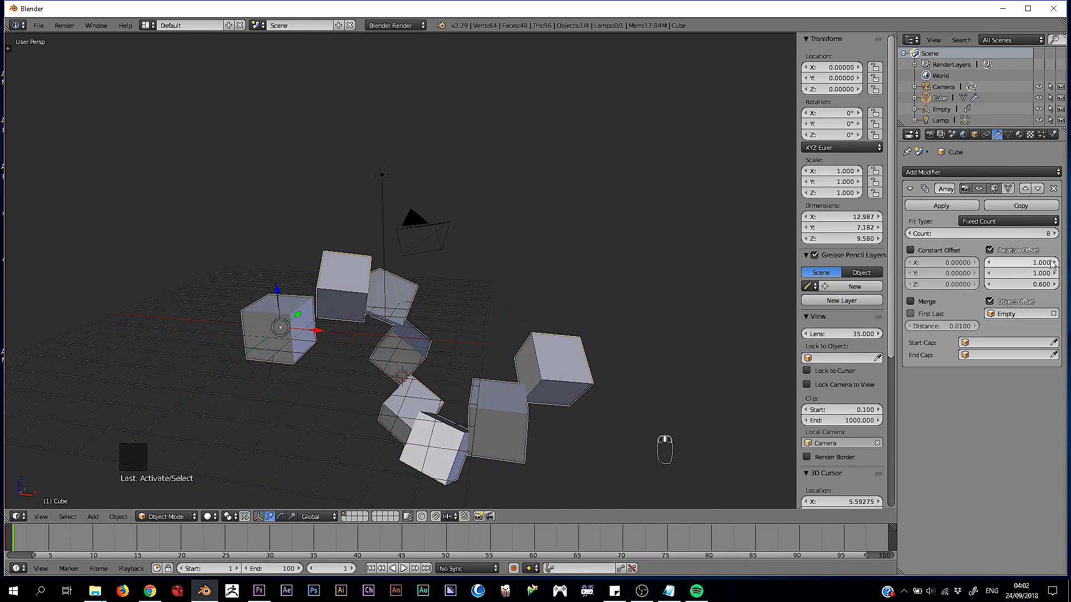
{"action": "mouse_move", "coordinate": [1022, 262]}
{"action": "left_mouse_down"}
{"action": "mouse_move", "coordinate": [1001, 262]}
{"action": "mouse_move", "coordinate": [1011, 262]}
{"action": "left_mouse_up"}
{"action": "middle_click_drag", "start_coordinate": [600, 293], "coordinate": [554, 296]}
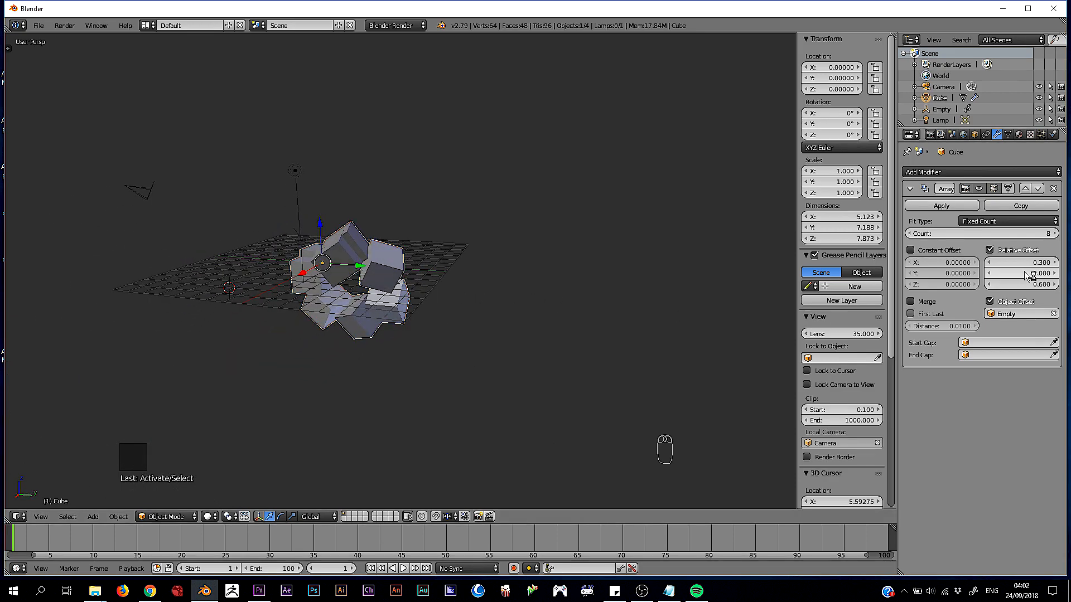
{"action": "mouse_move", "coordinate": [1029, 273]}
{"action": "left_mouse_down"}
{"action": "mouse_move", "coordinate": [1014, 273]}
{"action": "mouse_move", "coordinate": [1036, 285]}
{"action": "left_mouse_up"}
{"action": "middle_click_drag", "start_coordinate": [480, 304], "coordinate": [619, 304]}
{"action": "key", "text": "i"}
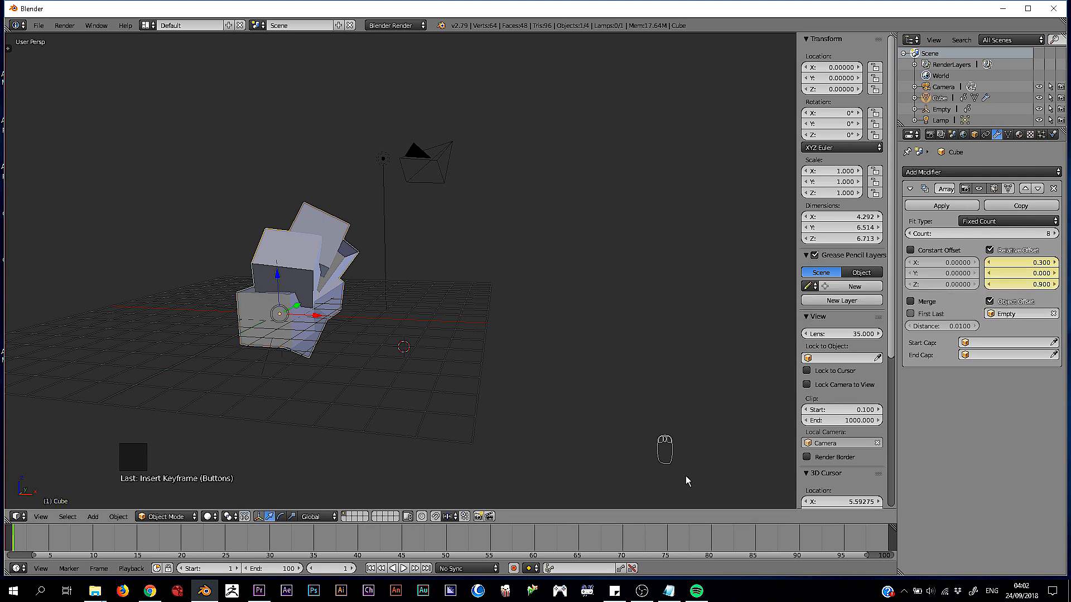
At frame 100, set the cube's Array relative offset to X 1, Y 1 and Z 0.3
{"action": "key", "text": "shift+Right"}
{"action": "mouse_move", "coordinate": [441, 399]}
{"action": "middle_mouse_down"}
{"action": "mouse_move", "coordinate": [416, 389]}
{"action": "mouse_move", "coordinate": [492, 397]}
{"action": "mouse_move", "coordinate": [440, 383]}
{"action": "middle_mouse_up"}
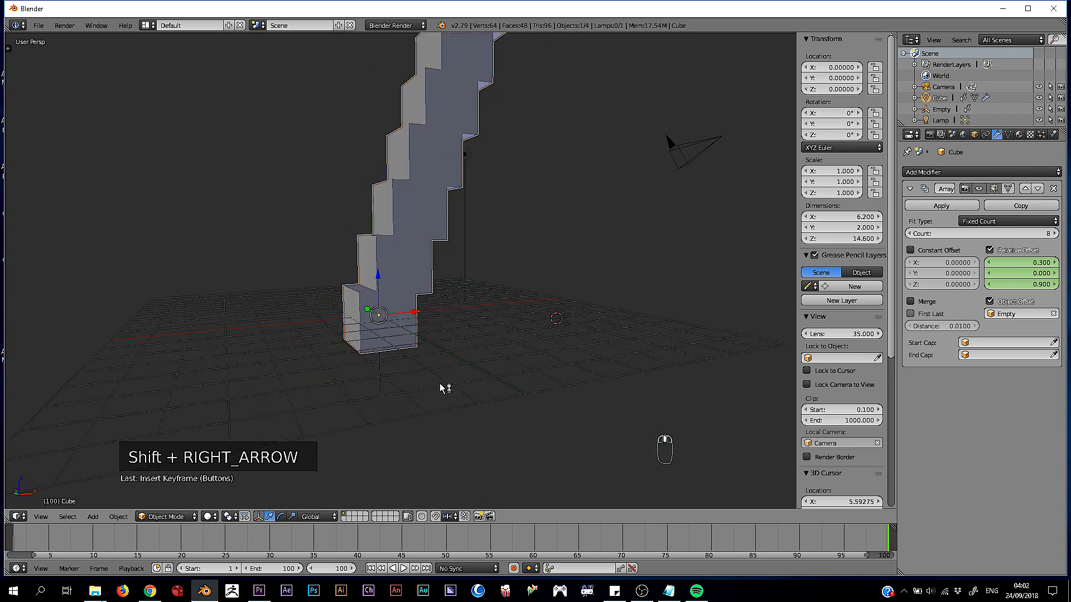
{"action": "left_click", "coordinate": [1026, 264]}
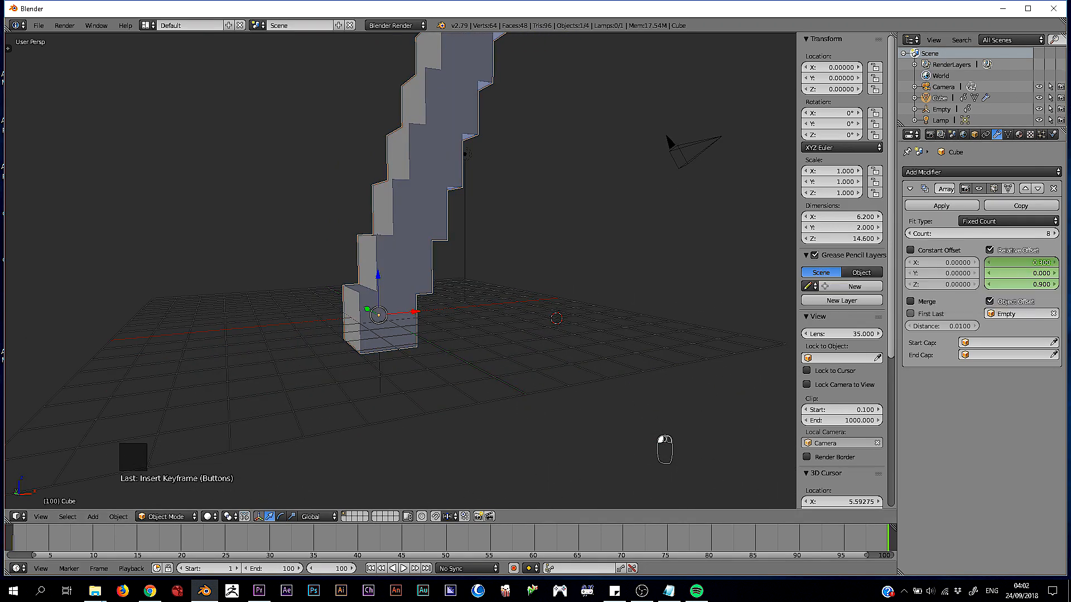
{"action": "key", "text": "Return"}
{"action": "left_click", "coordinate": [1025, 276]}
{"action": "type", "text": "1"}
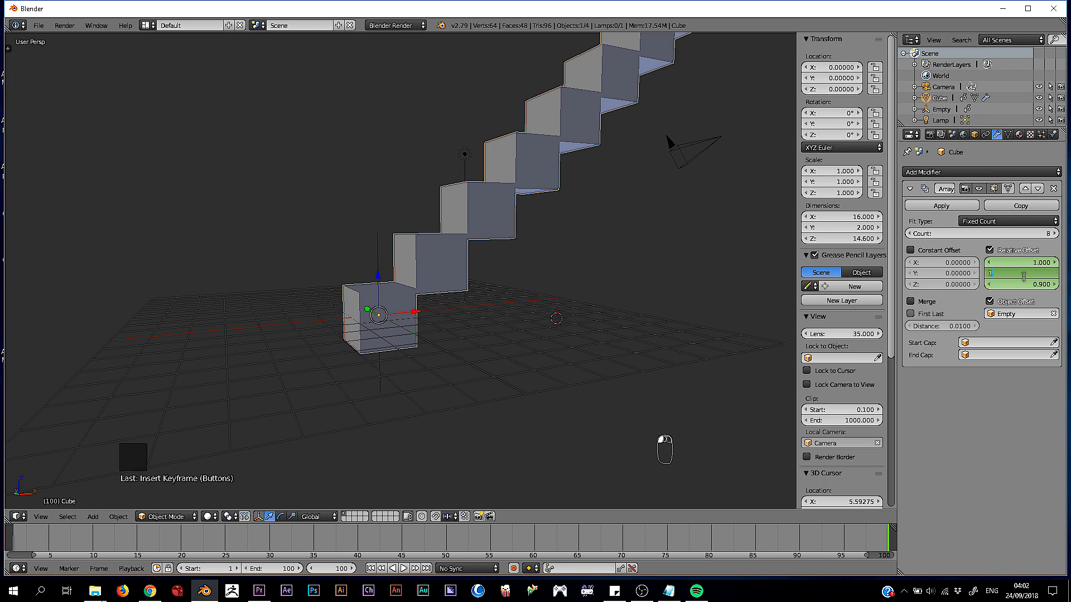
{"action": "key", "text": "Return"}
{"action": "left_click_drag", "start_coordinate": [1030, 286], "coordinate": [990, 286]}
{"action": "middle_click_drag", "start_coordinate": [722, 289], "coordinate": [680, 305]}
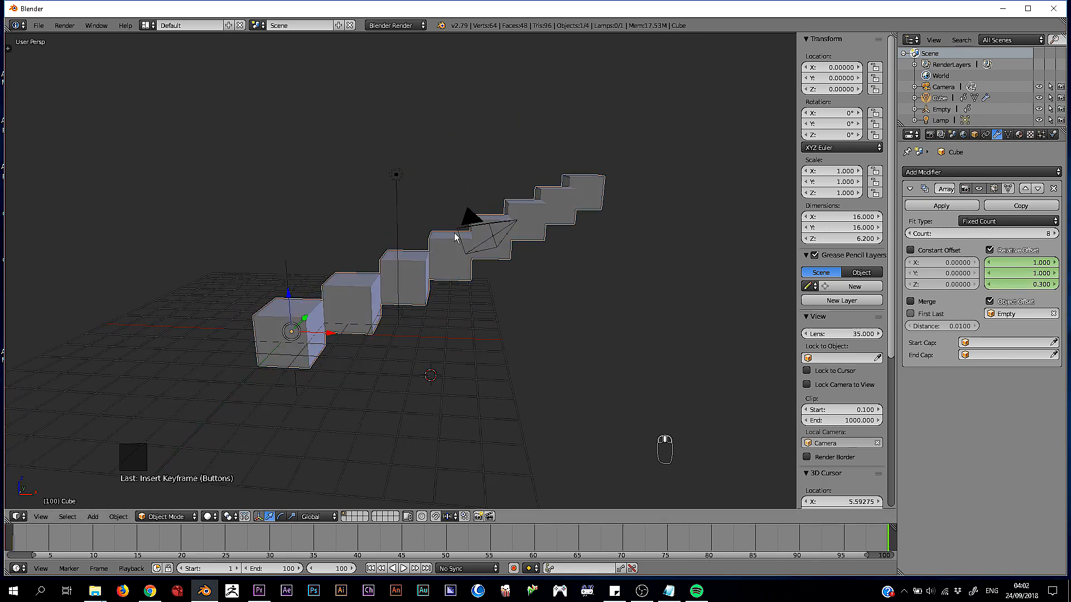
Adjust the Array relative offset at frame 100 to X 1.4, Y 0.8, Z 0.1 and keyframe it
{"action": "middle_click_drag", "start_coordinate": [456, 235], "coordinate": [448, 281]}
{"action": "left_click_drag", "start_coordinate": [1039, 275], "coordinate": [999, 284]}
{"action": "middle_click_drag", "start_coordinate": [487, 254], "coordinate": [496, 195]}
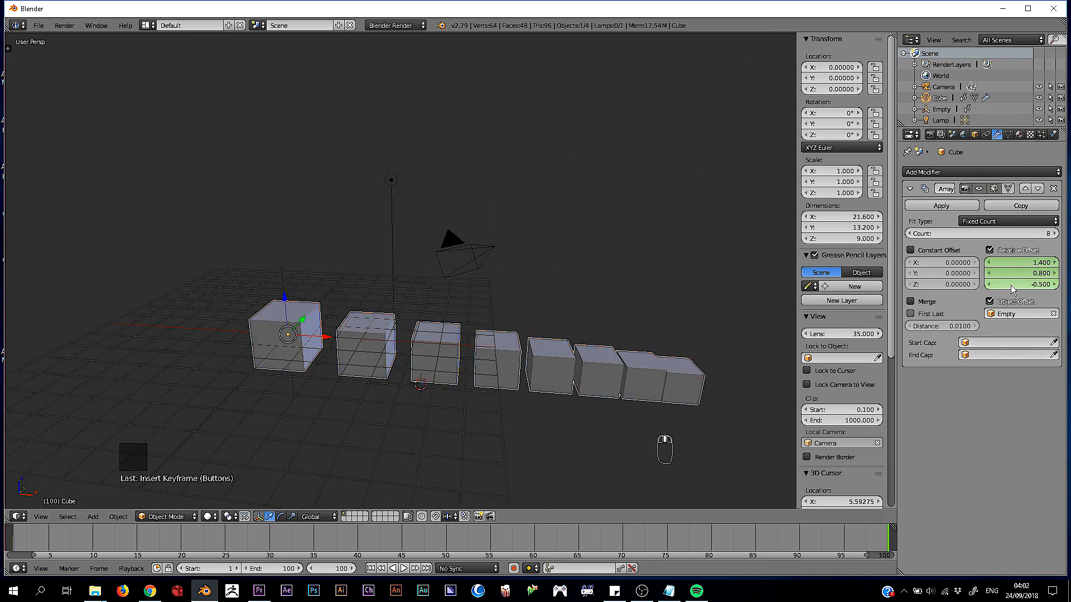
{"action": "mouse_move", "coordinate": [1012, 289]}
{"action": "left_mouse_down"}
{"action": "mouse_move", "coordinate": [999, 289]}
{"action": "mouse_move", "coordinate": [1038, 288]}
{"action": "mouse_move", "coordinate": [1029, 288]}
{"action": "left_mouse_up"}
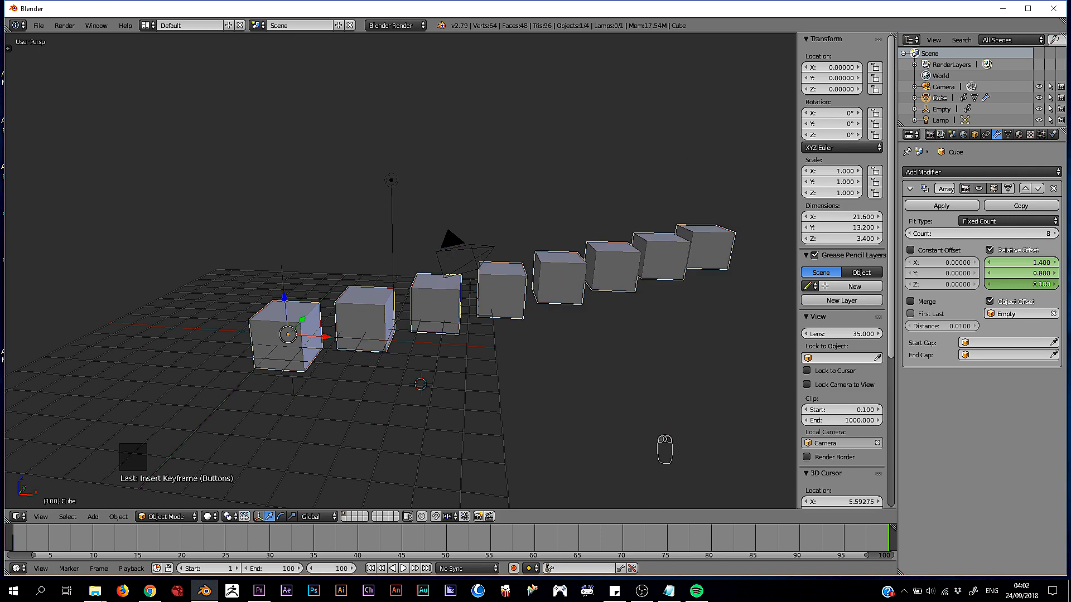
{"action": "key", "text": "i"}
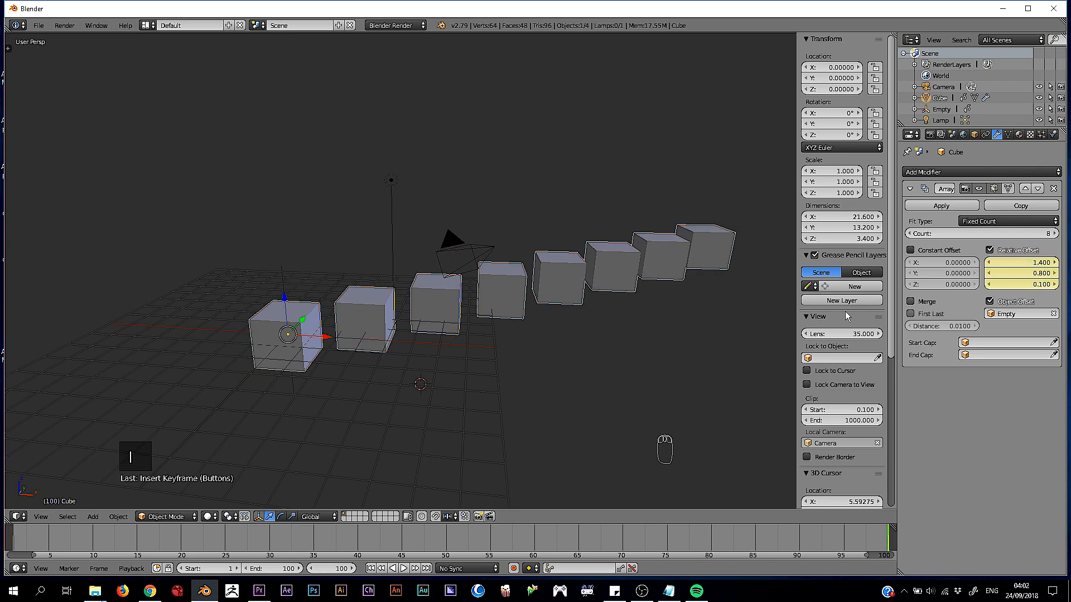
Play the animation from frame 1 and examine how the cube array uncurls
{"action": "middle_click_drag", "start_coordinate": [753, 302], "coordinate": [650, 290]}
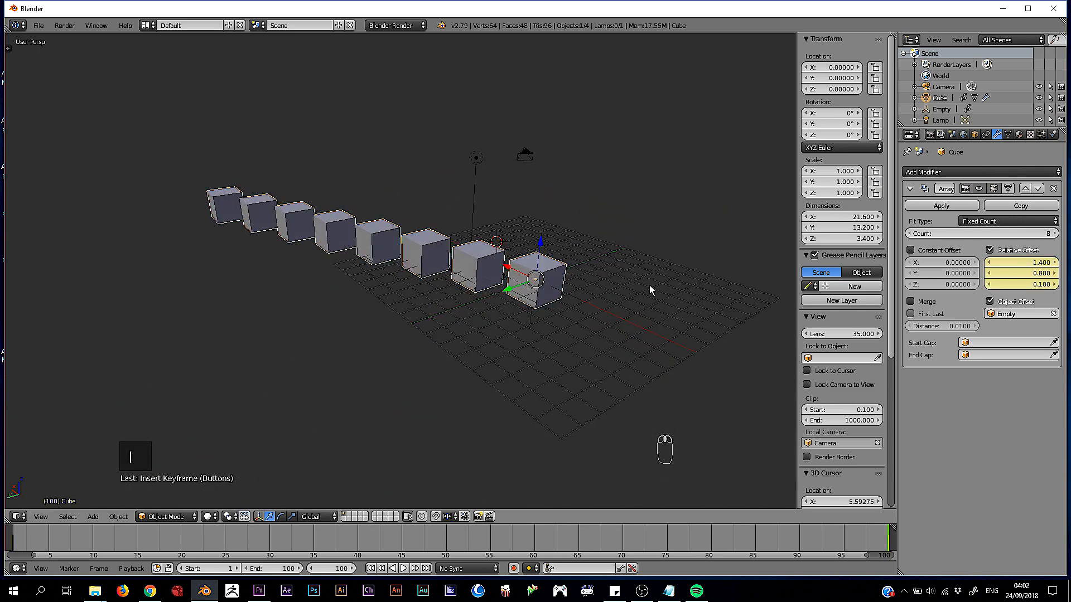
{"action": "key", "text": "shift+Left"}
{"action": "key", "text": "alt+a"}
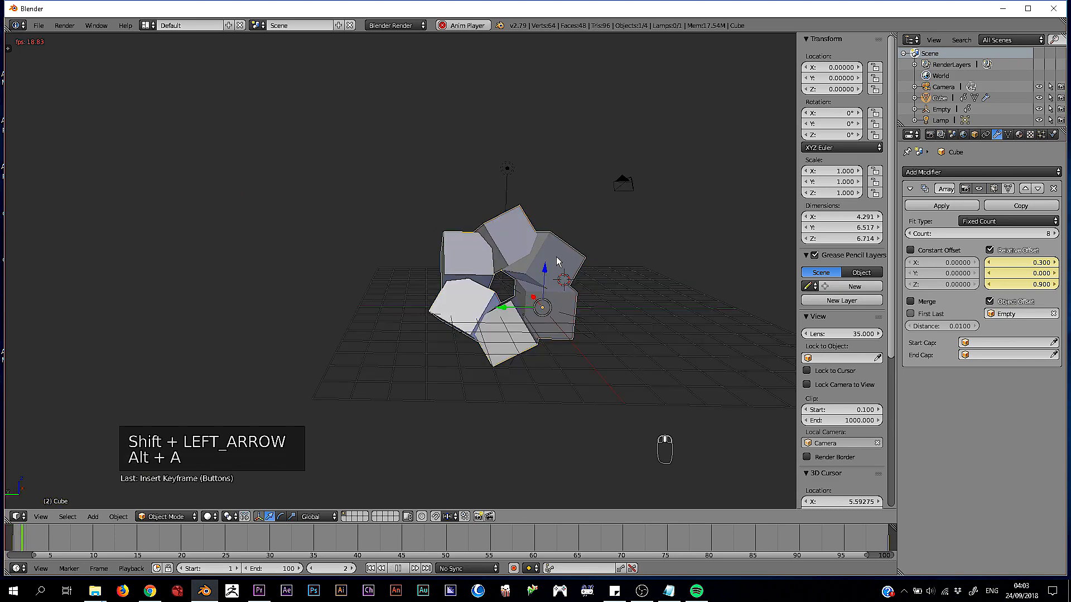
{"action": "middle_click_drag", "start_coordinate": [650, 250], "coordinate": [691, 249]}
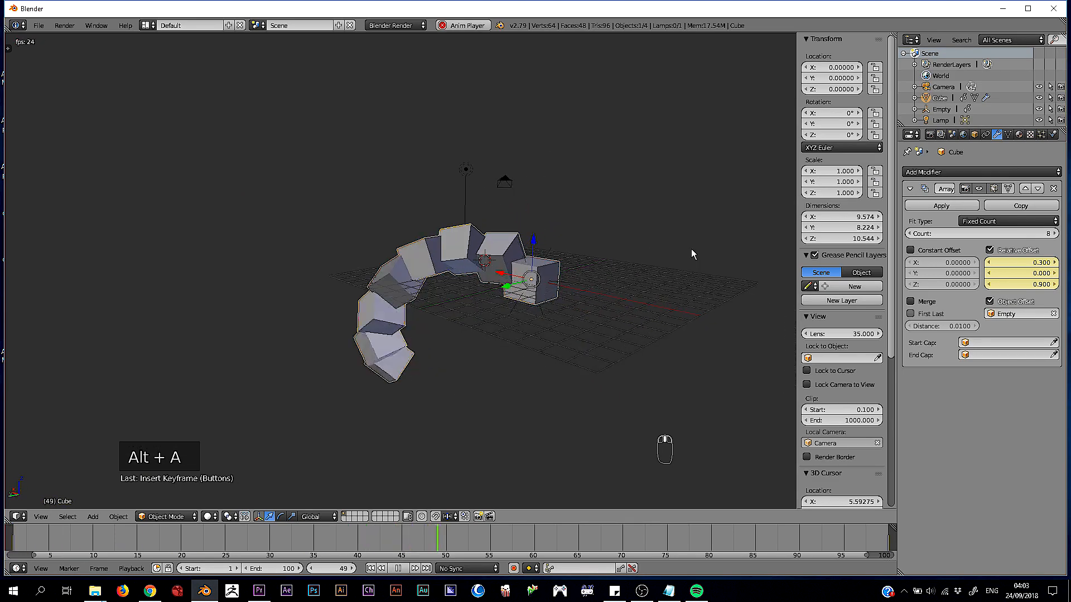
{"action": "middle_click_drag", "start_coordinate": [548, 244], "coordinate": [575, 253]}
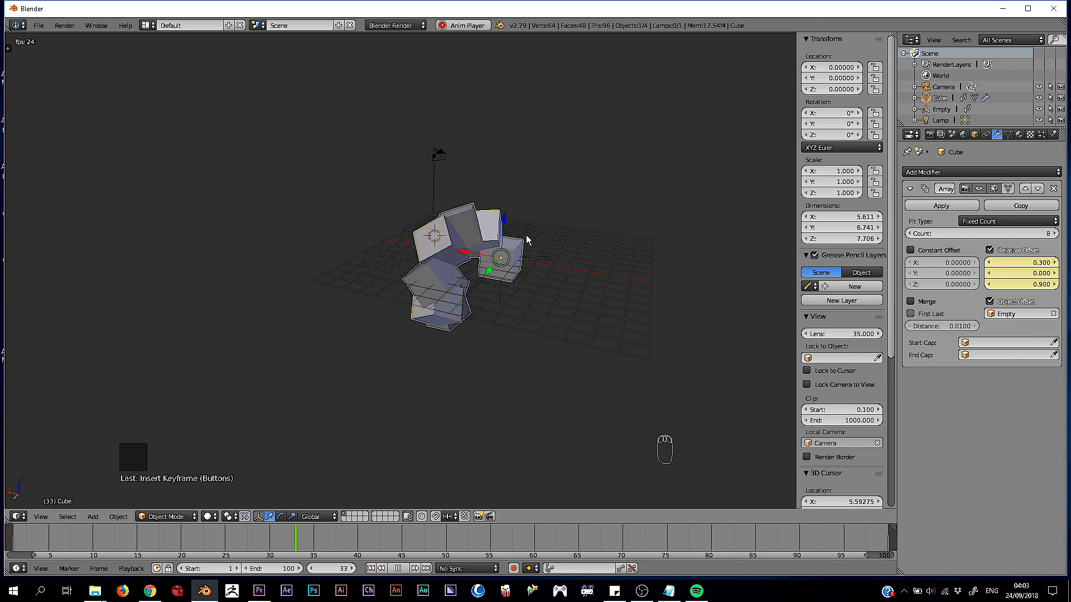
Duplicate the animated cube array in place and stop the playback
{"action": "key", "text": "shift+d"}
{"action": "right_click", "coordinate": [611, 200]}
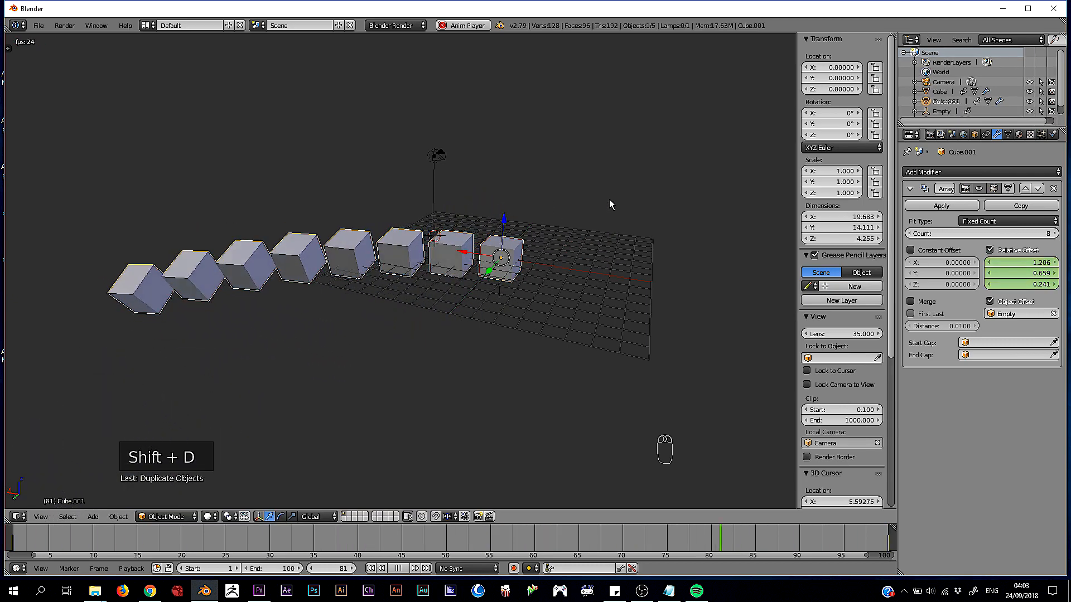
{"action": "key", "text": "x"}
{"action": "key", "text": "Escape"}
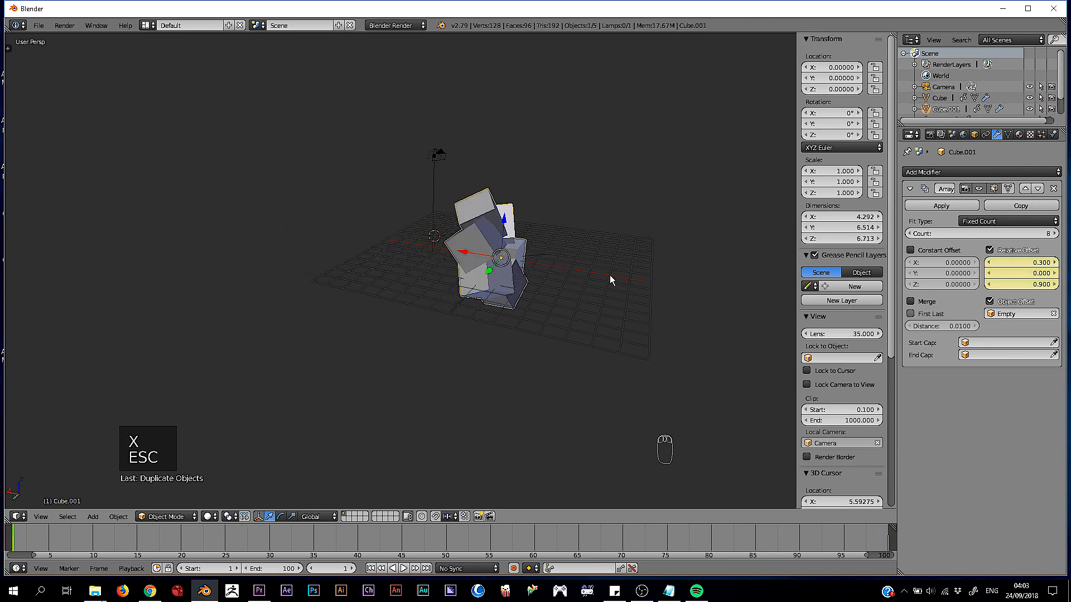
Play the animation to frame 68, stop there, and move the duplicated cube array to about X 1.07, Y 1.54, Z -2
{"action": "key", "text": "alt+a"}
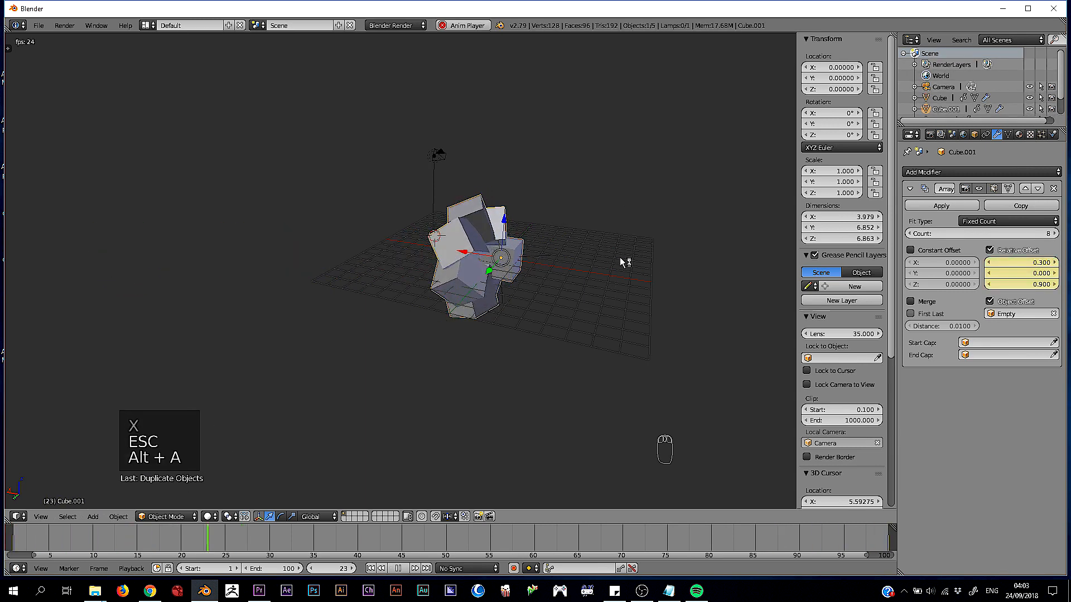
{"action": "key", "text": "alt+a"}
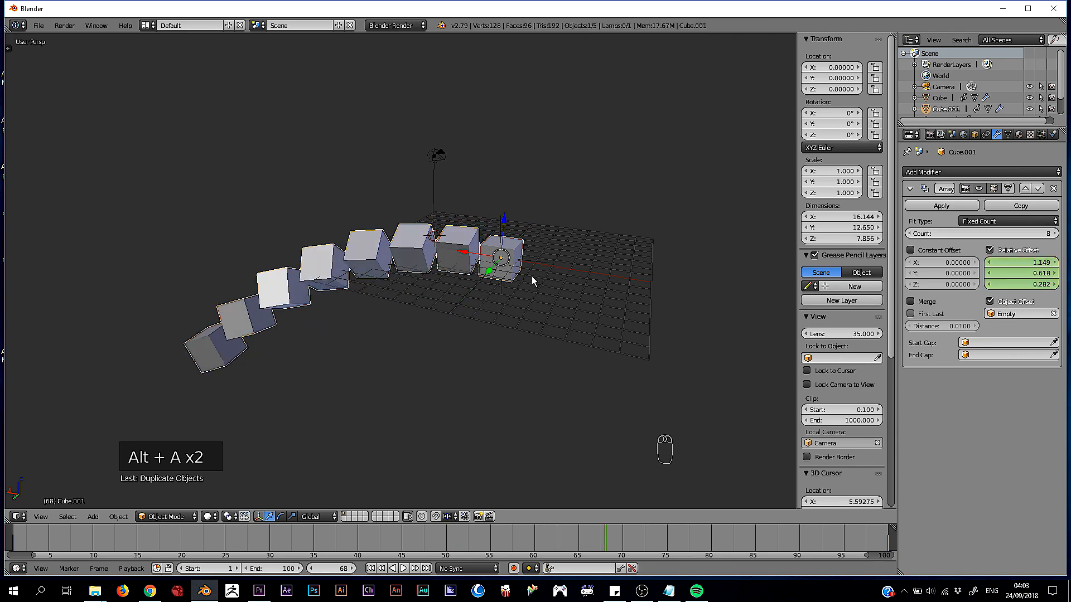
{"action": "key", "text": "g"}
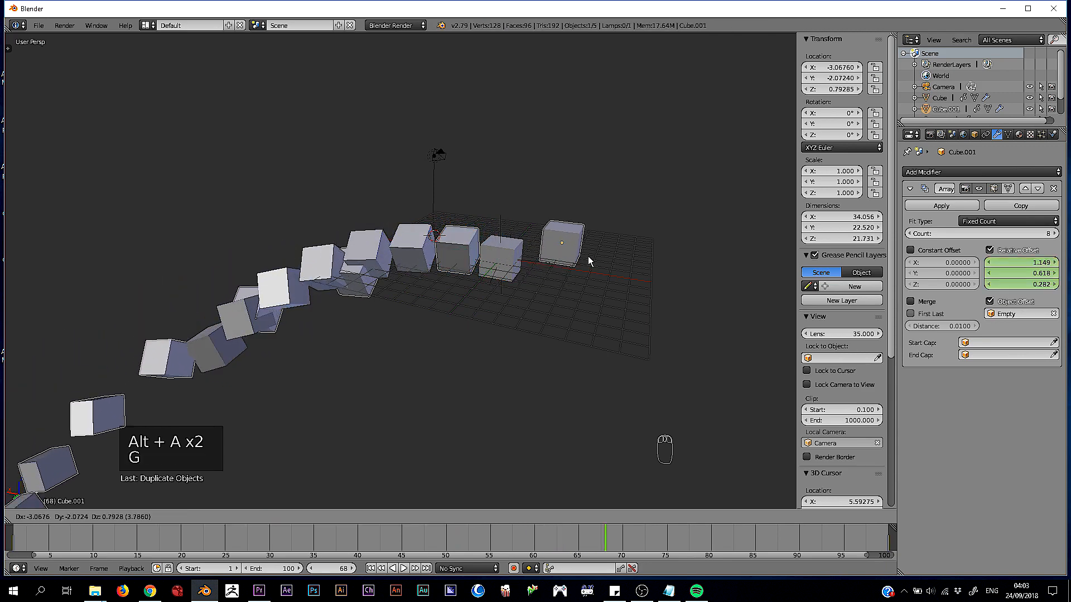
{"action": "right_click", "coordinate": [563, 202]}
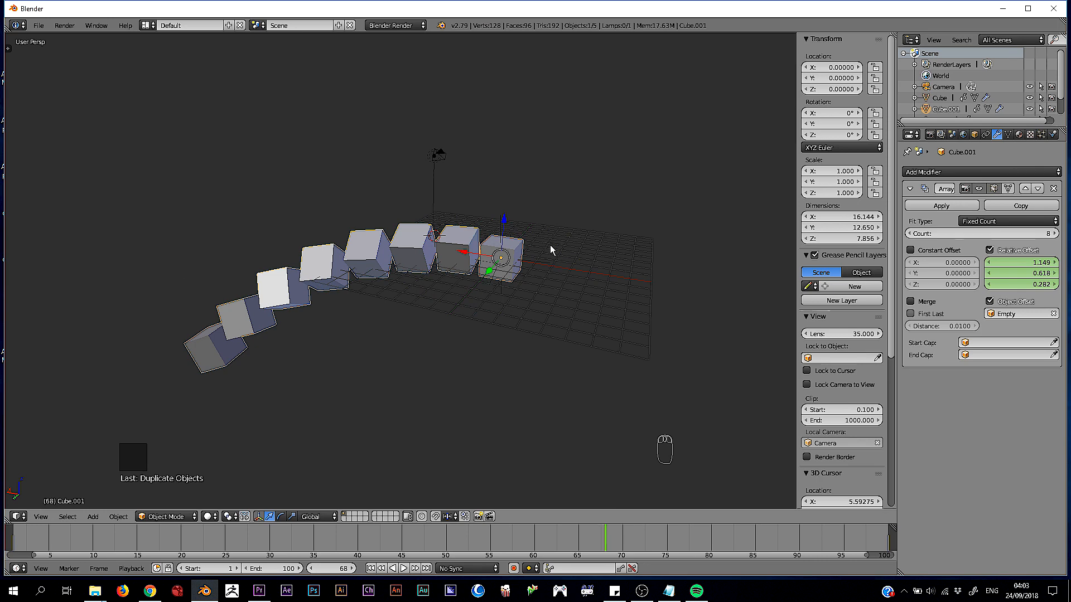
{"action": "key", "text": "g"}
{"action": "left_click", "coordinate": [523, 281]}
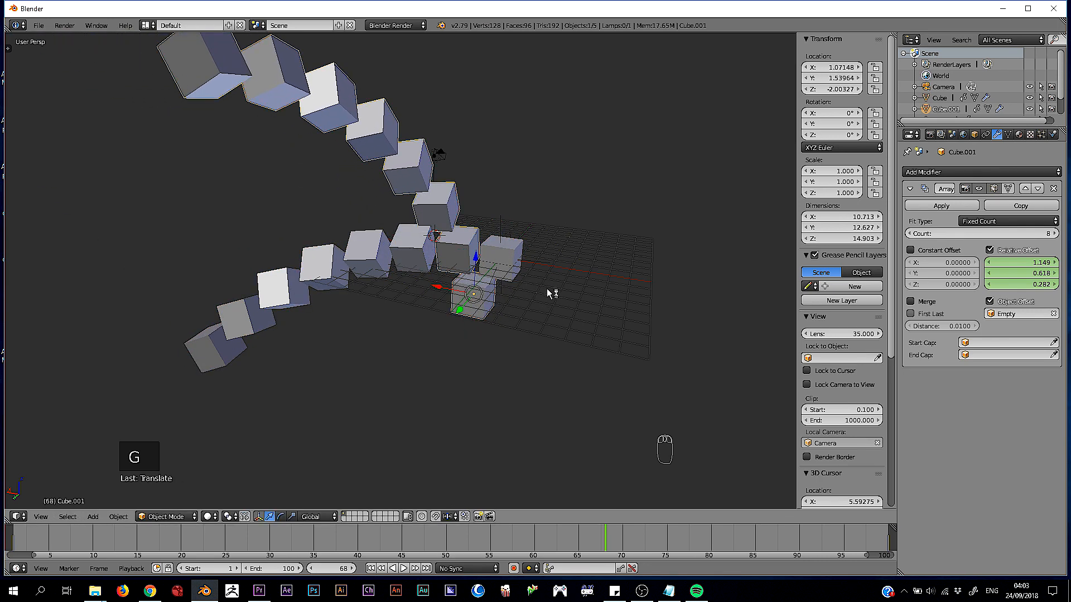
Play the animation and examine how the two offset cube arrays unfold together from different angles
{"action": "middle_click_drag", "start_coordinate": [546, 289], "coordinate": [456, 291]}
{"action": "key", "text": "alt+a"}
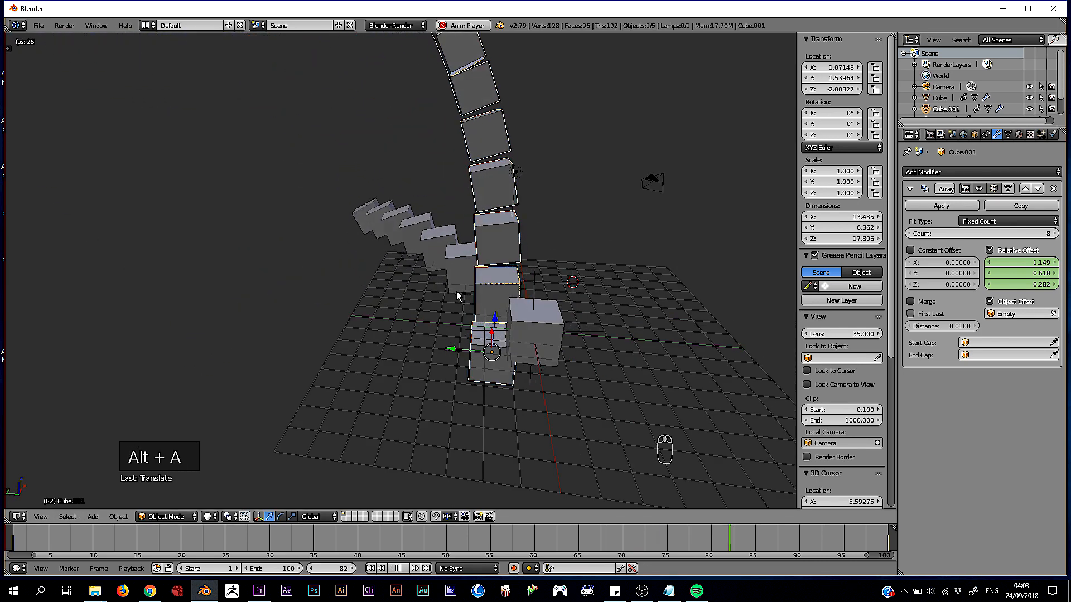
{"action": "scroll", "coordinate": [480, 309], "scroll_direction": "down", "scroll_amount": 4}
{"action": "middle_click_drag", "start_coordinate": [502, 303], "coordinate": [594, 287]}
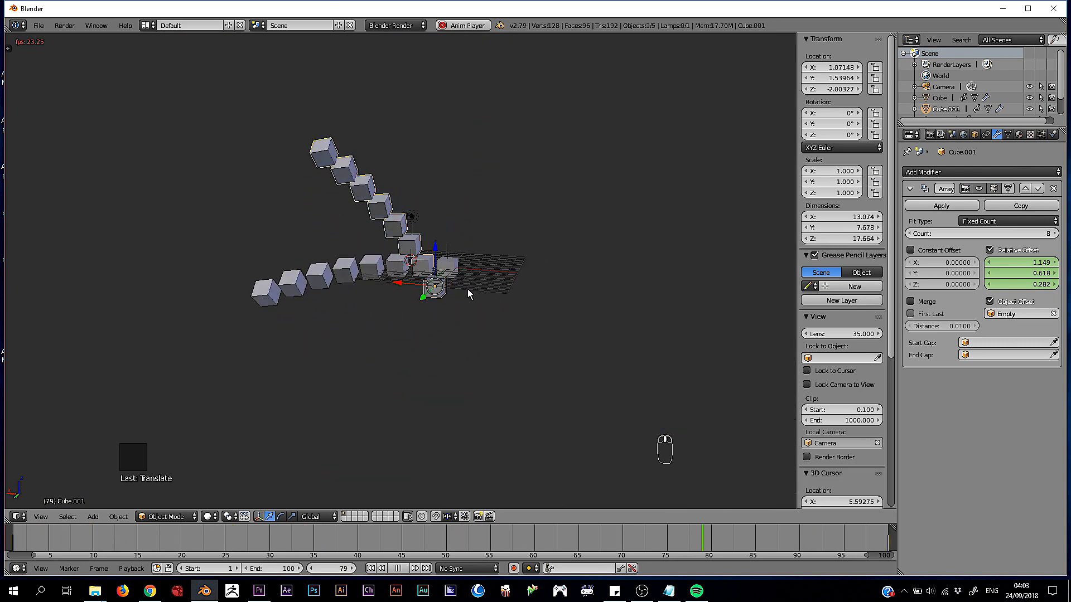
Duplicate the cube array again, rotate the copy freely and move it to about X -0.05, Y 1.43, Z -0.66, then stop playback
{"action": "key", "text": "shift+d"}
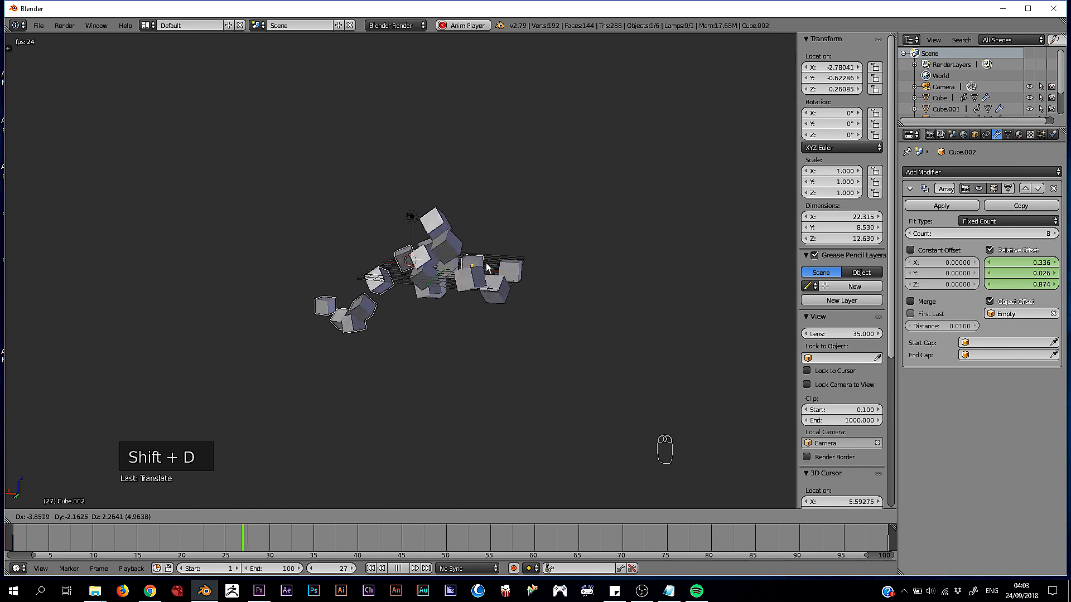
{"action": "left_click", "coordinate": [497, 257]}
{"action": "key", "text": "r"}
{"action": "left_click", "coordinate": [563, 312]}
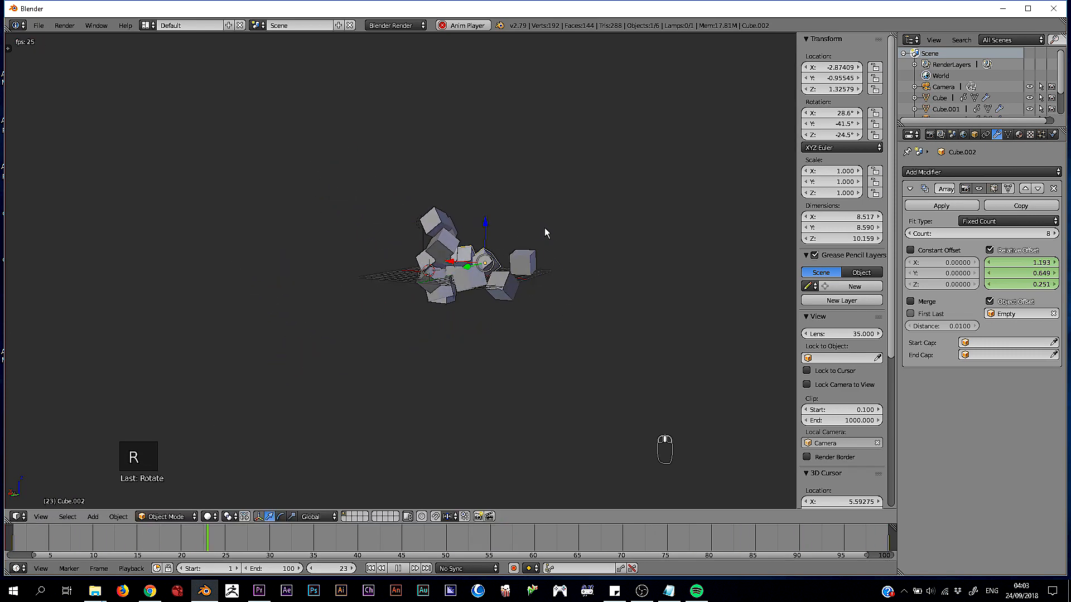
{"action": "key", "text": "g"}
{"action": "left_click", "coordinate": [500, 256]}
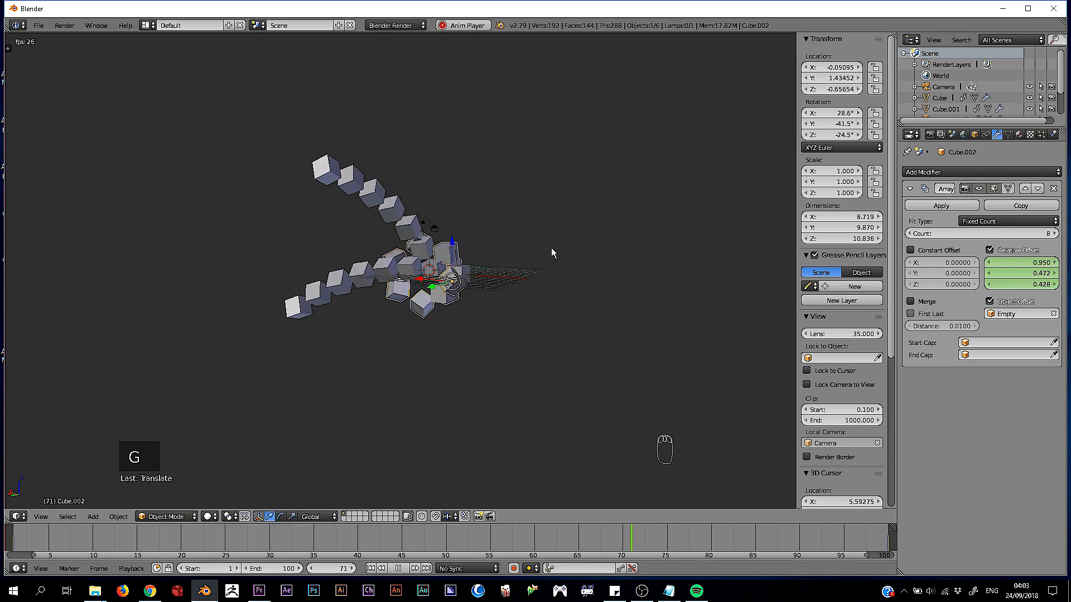
{"action": "middle_click_drag", "start_coordinate": [552, 253], "coordinate": [676, 259]}
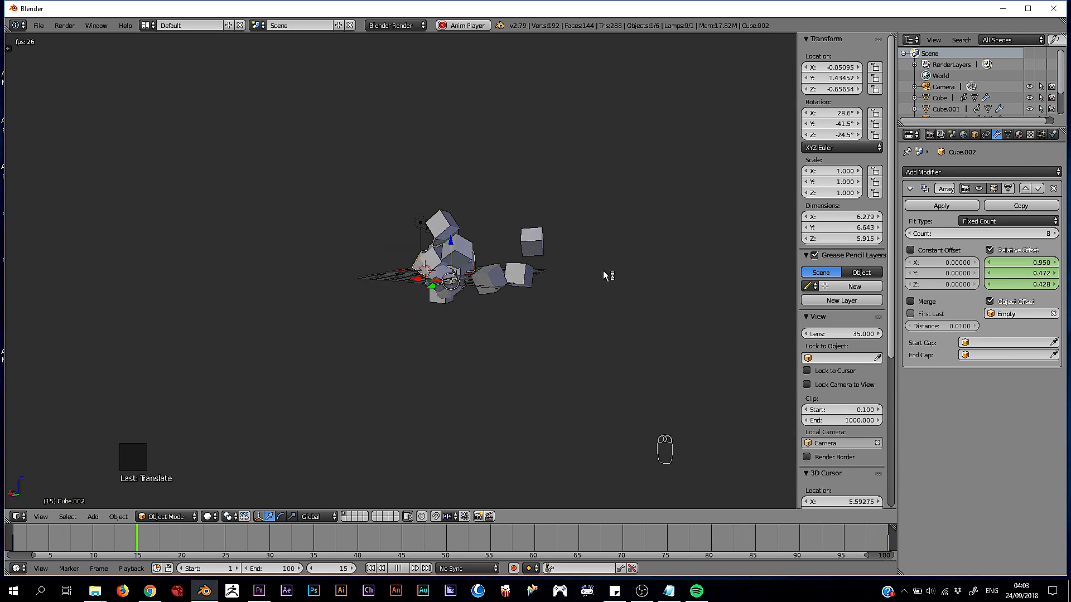
{"action": "key", "text": "alt+a"}
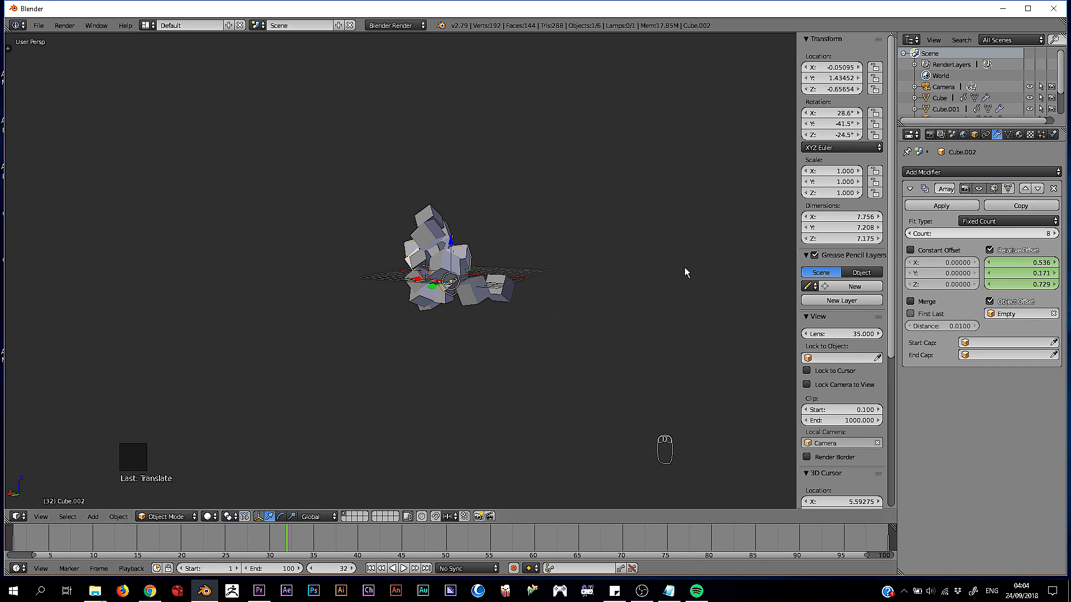
Delete the three cube arrays, the empty and the camera, and reset the 3D cursor to the world origin
{"action": "key", "text": "b"}
{"action": "left_click_drag", "start_coordinate": [542, 175], "coordinate": [427, 312]}
{"action": "key", "text": "x"}
{"action": "left_click", "coordinate": [428, 311]}
{"action": "middle_click_drag", "start_coordinate": [462, 314], "coordinate": [459, 337]}
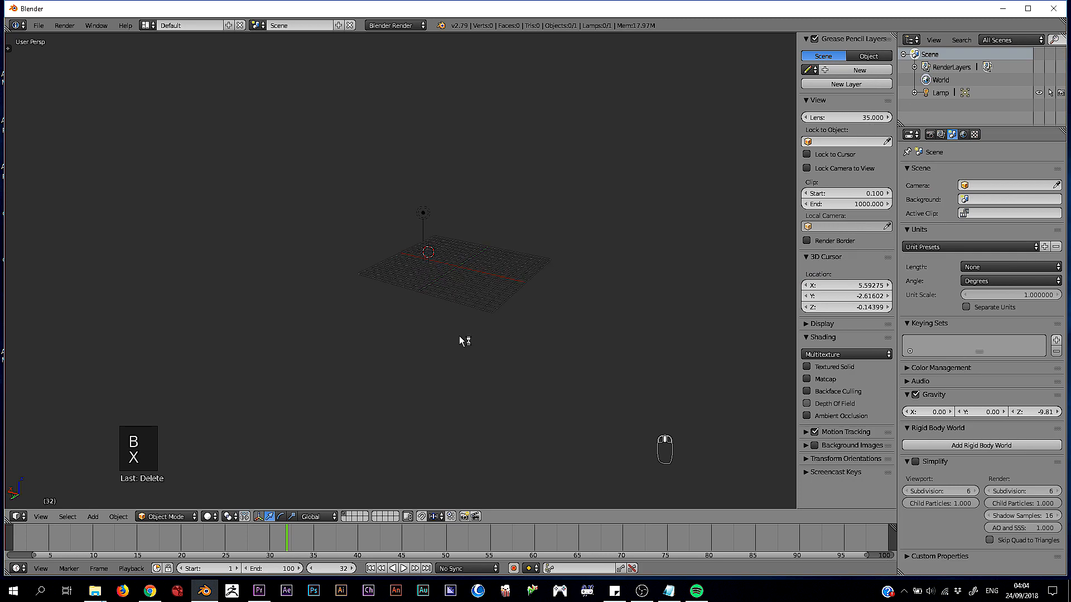
{"action": "key", "text": "shift+c"}
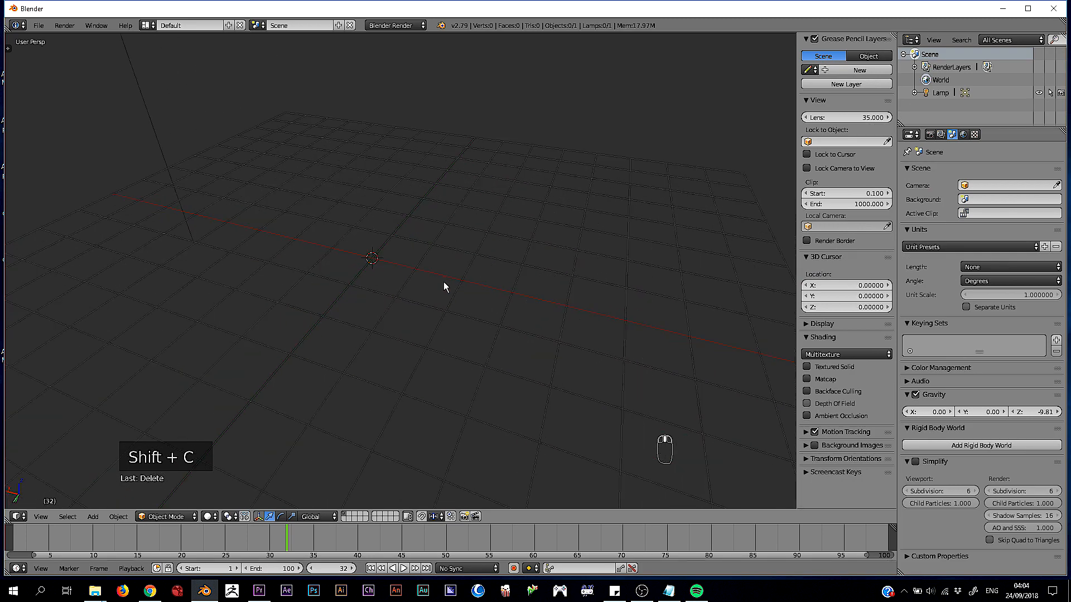
{"action": "scroll", "coordinate": [443, 282], "scroll_direction": "down", "scroll_amount": 1}
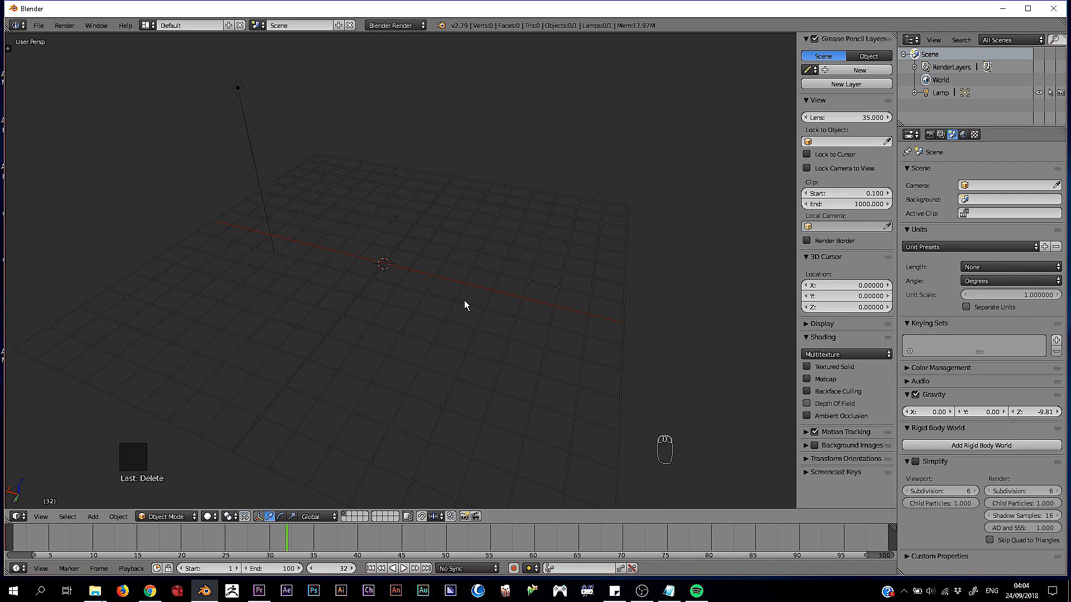
Add a monkey mesh at the origin and raise it about 1.25 units along Z
{"action": "key", "text": "shift+a"}
{"action": "mouse_move", "coordinate": [440, 218]}
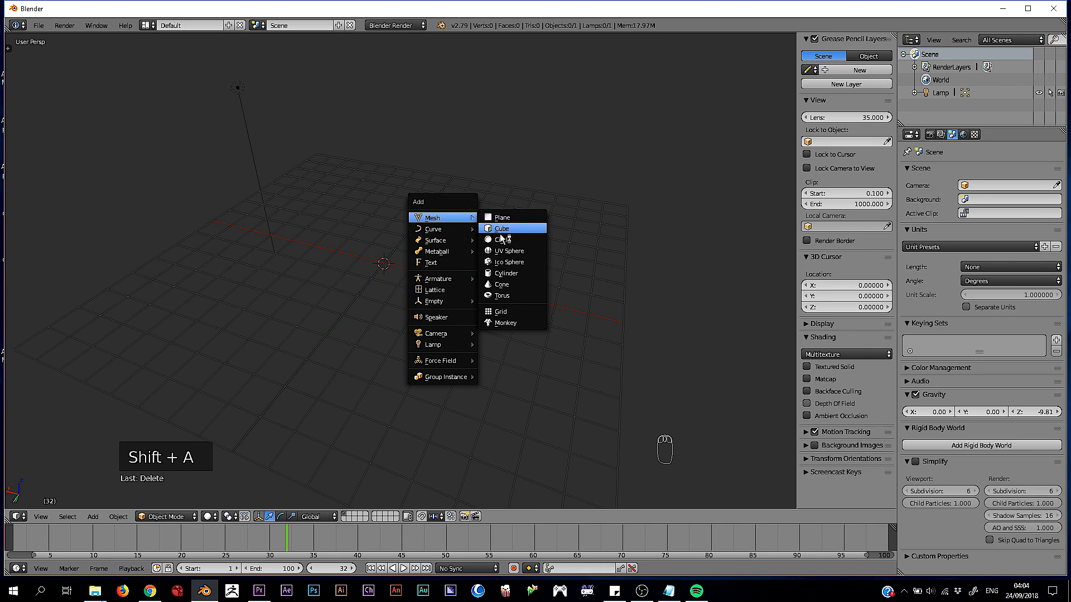
{"action": "left_click", "coordinate": [507, 323]}
{"action": "middle_click_drag", "start_coordinate": [481, 326], "coordinate": [357, 265]}
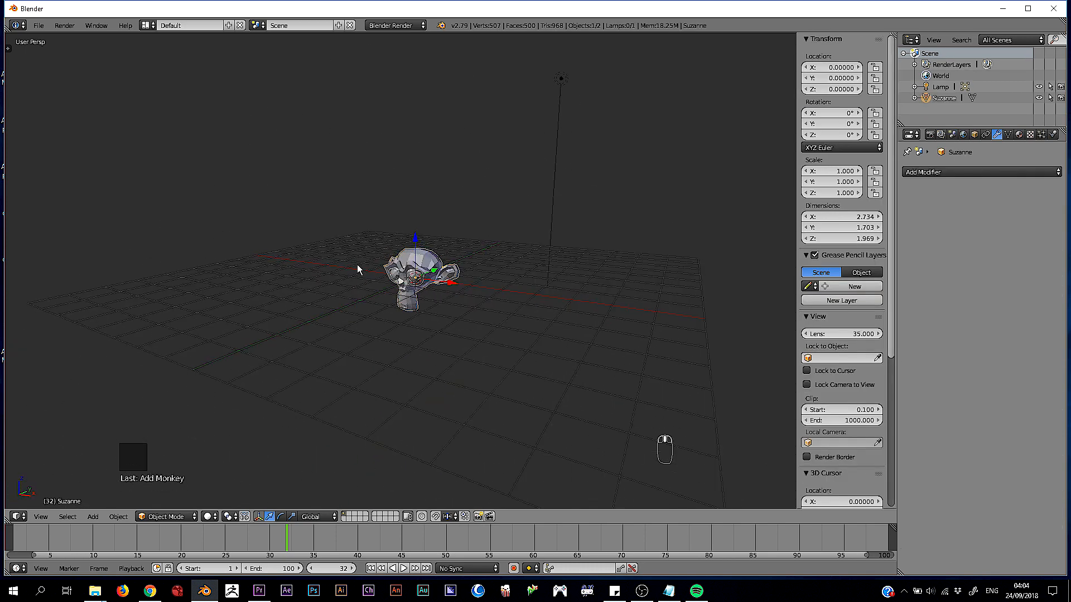
{"action": "left_click_drag", "start_coordinate": [416, 238], "coordinate": [415, 204]}
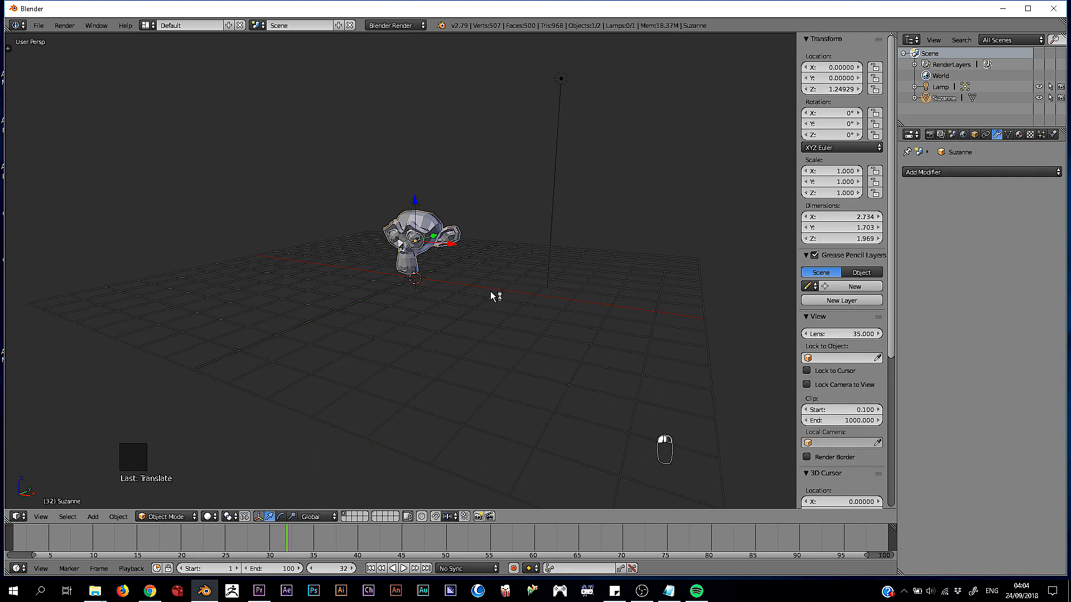
Select the monkey and give it a Subdivision Surface modifier with 2 view subdivisions
{"action": "scroll", "coordinate": [493, 291], "scroll_direction": "up", "scroll_amount": 3}
{"action": "key", "text": "a"}
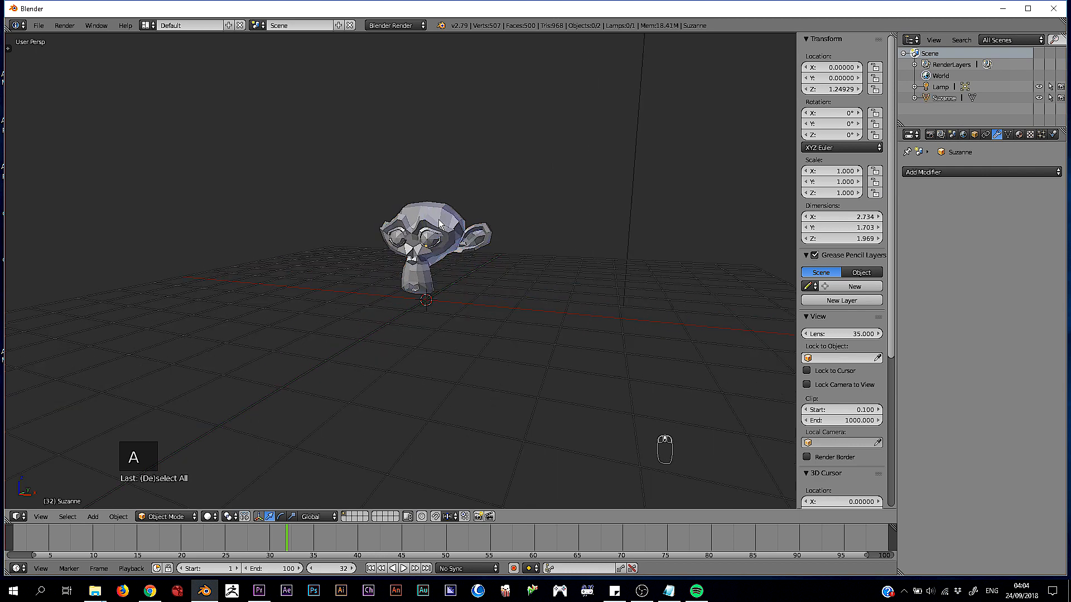
{"action": "right_click", "coordinate": [435, 244]}
{"action": "scroll", "coordinate": [645, 273], "scroll_direction": "up", "scroll_amount": 2}
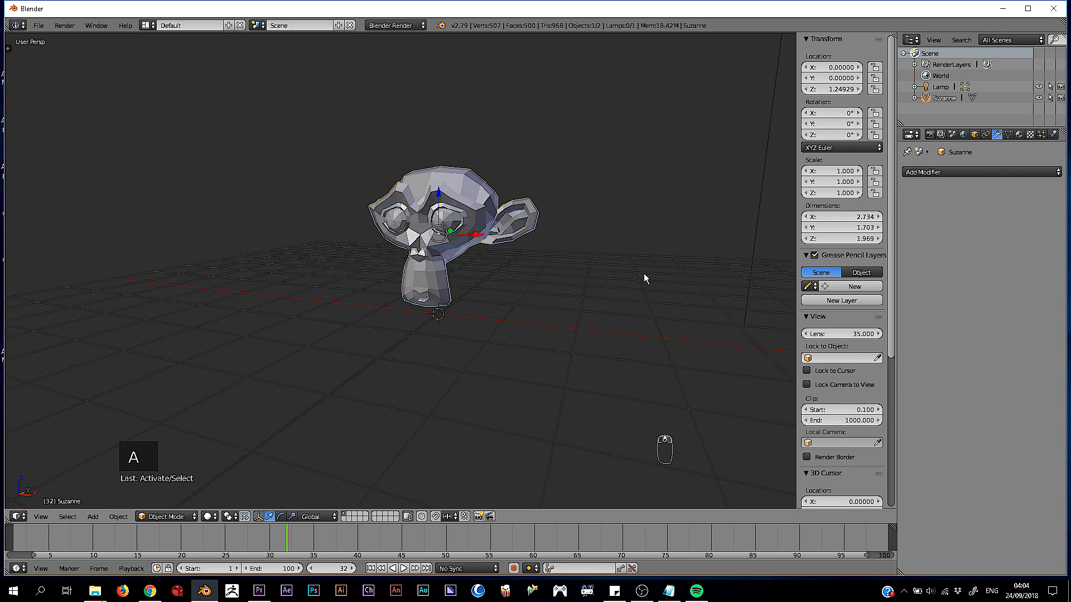
{"action": "key", "text": "ctrl+2"}
{"action": "key", "text": "ctrl+3"}
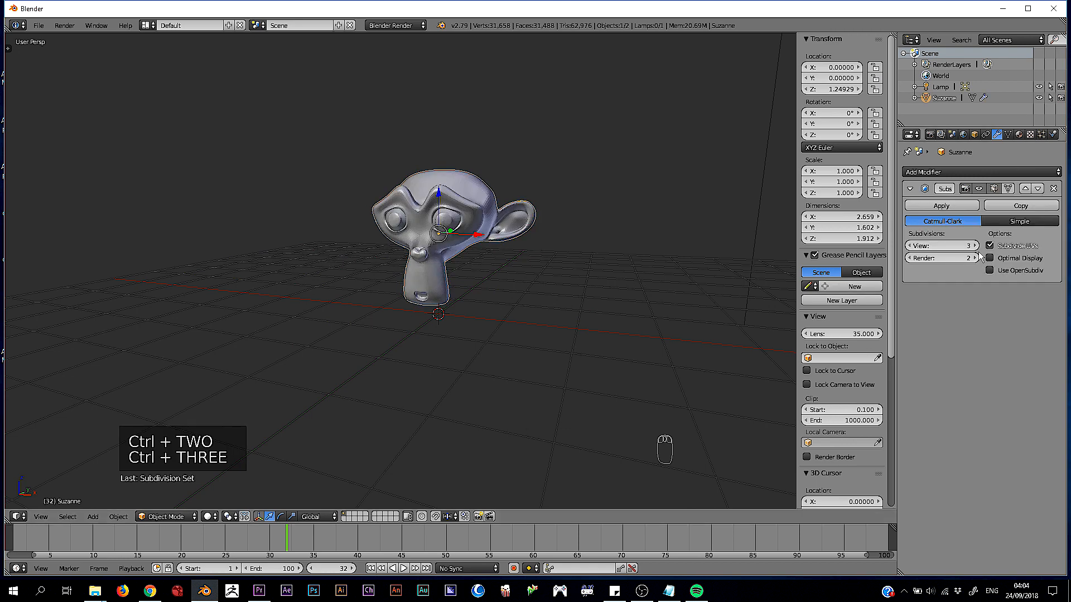
{"action": "left_click", "coordinate": [909, 246]}
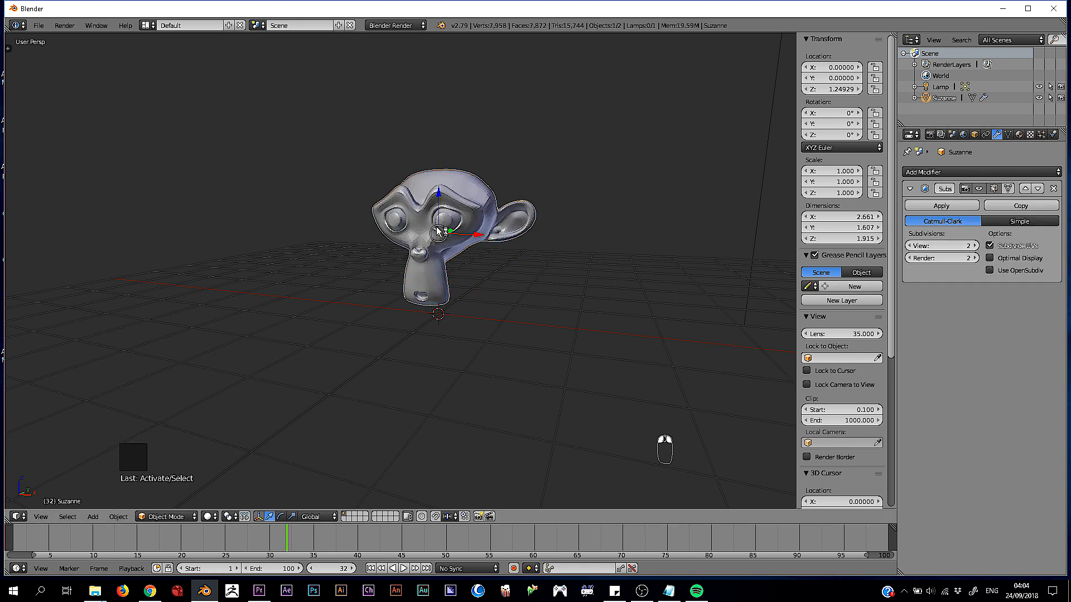
{"action": "key", "text": "ctrl+2"}
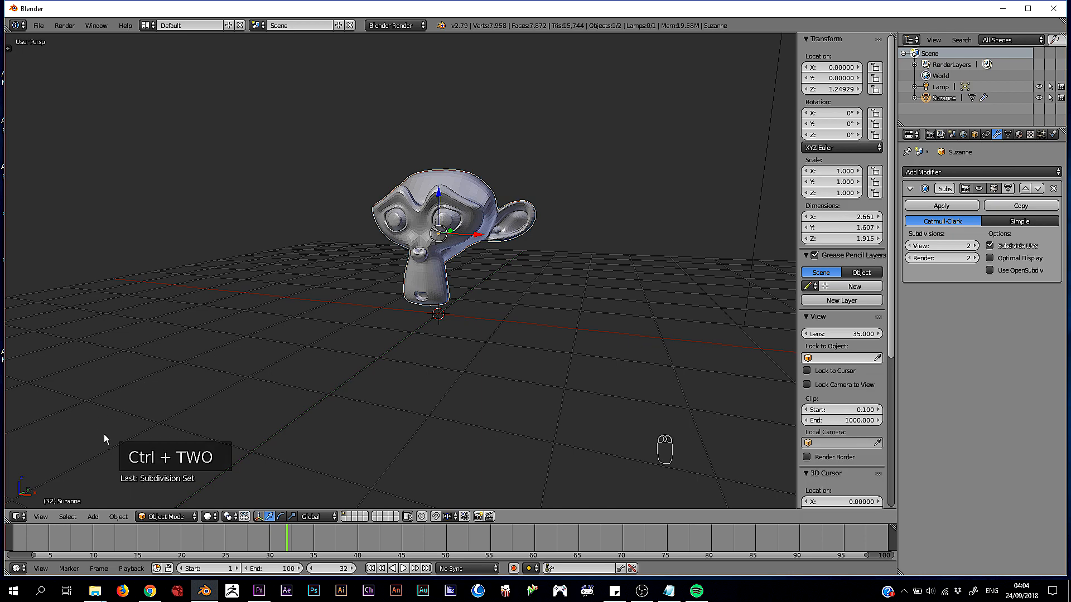
Add a Triangulate modifier below the monkey's Subdivision Surface modifier and inspect the faceted surface up close
{"action": "middle_click_drag", "start_coordinate": [471, 351], "coordinate": [440, 351]}
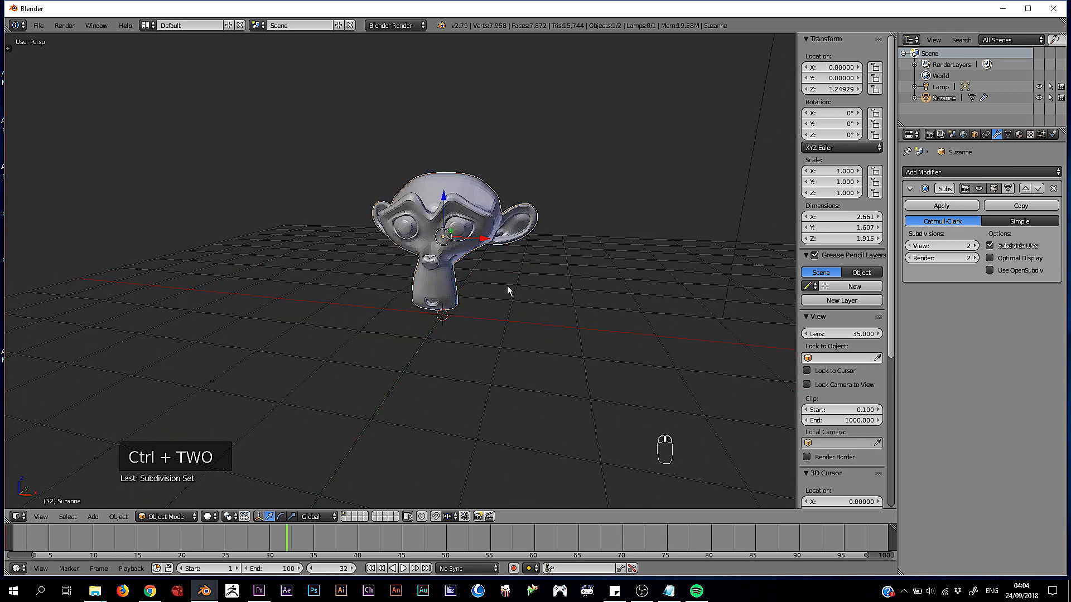
{"action": "mouse_move", "coordinate": [507, 285]}
{"action": "middle_mouse_down", "text": "shift"}
{"action": "mouse_move", "coordinate": [453, 248]}
{"action": "mouse_move", "coordinate": [510, 296]}
{"action": "middle_mouse_up", "text": "shift"}
{"action": "scroll", "coordinate": [487, 245], "scroll_direction": "up", "scroll_amount": 2}
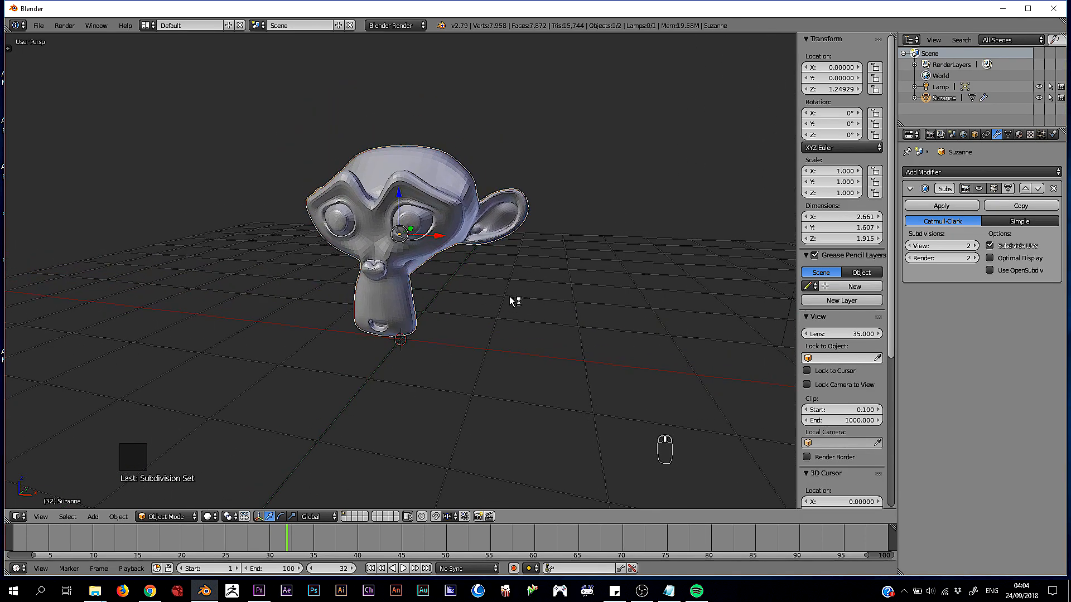
{"action": "key", "text": "q"}
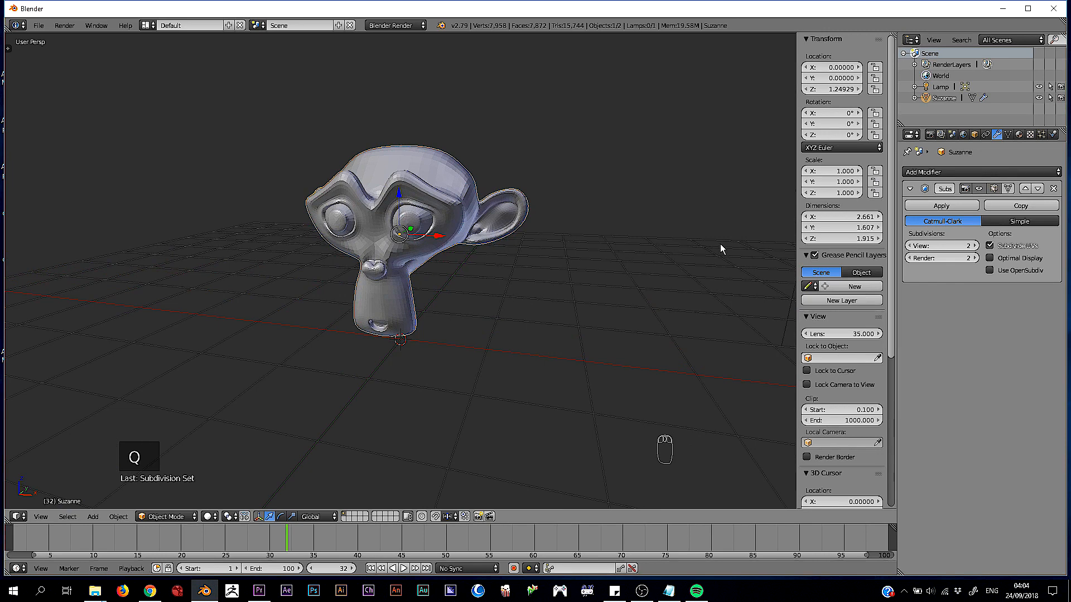
{"action": "left_click", "coordinate": [956, 174]}
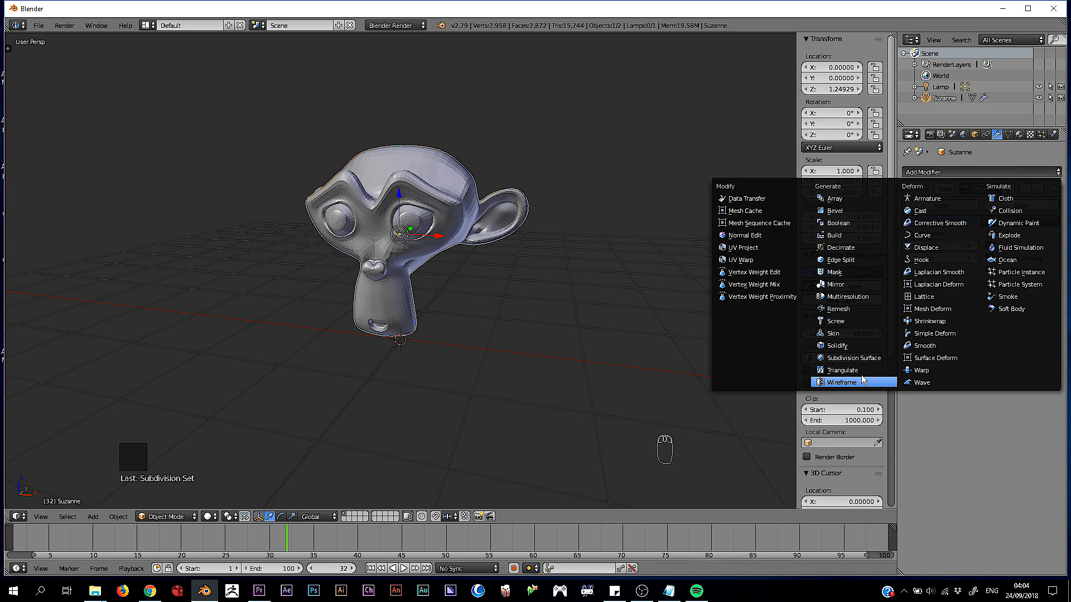
{"action": "left_click", "coordinate": [837, 373]}
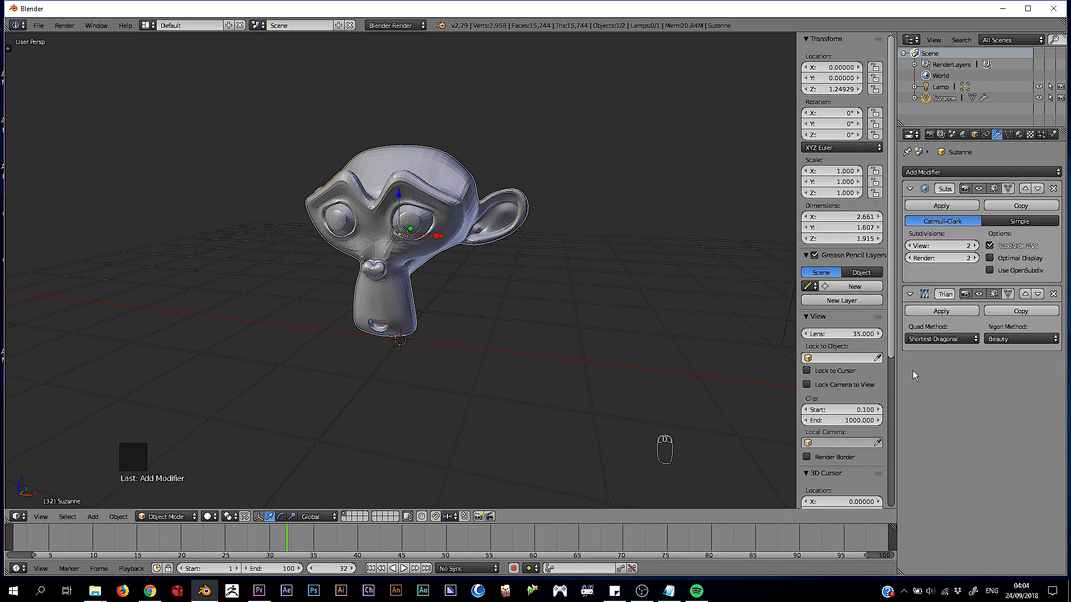
{"action": "middle_click_drag", "start_coordinate": [558, 296], "coordinate": [510, 290]}
{"action": "scroll", "coordinate": [445, 294], "scroll_direction": "up", "scroll_amount": 3}
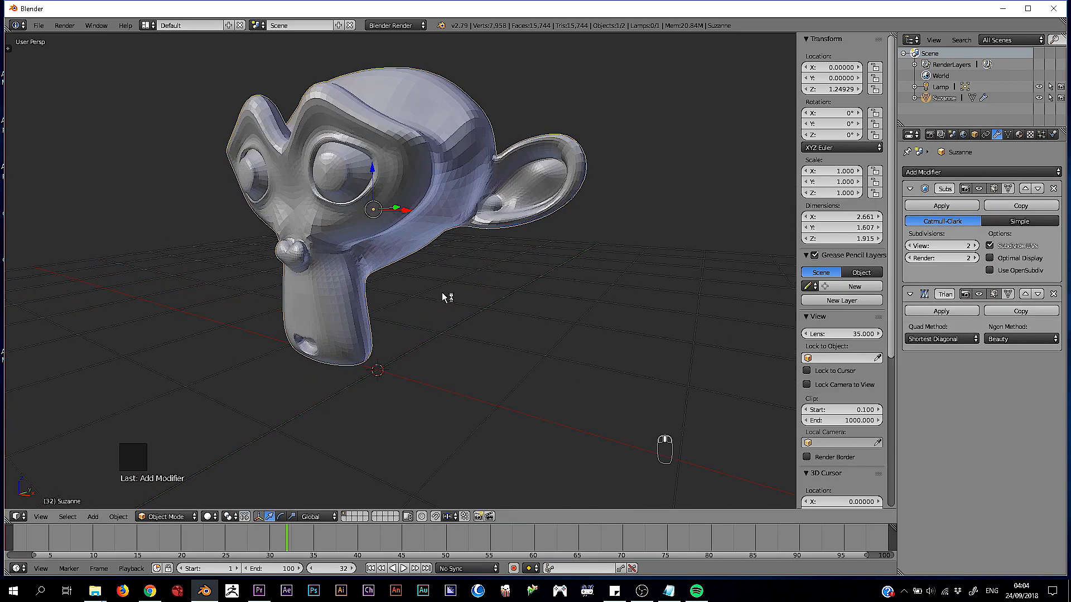
{"action": "middle_click_drag", "start_coordinate": [445, 295], "coordinate": [465, 202]}
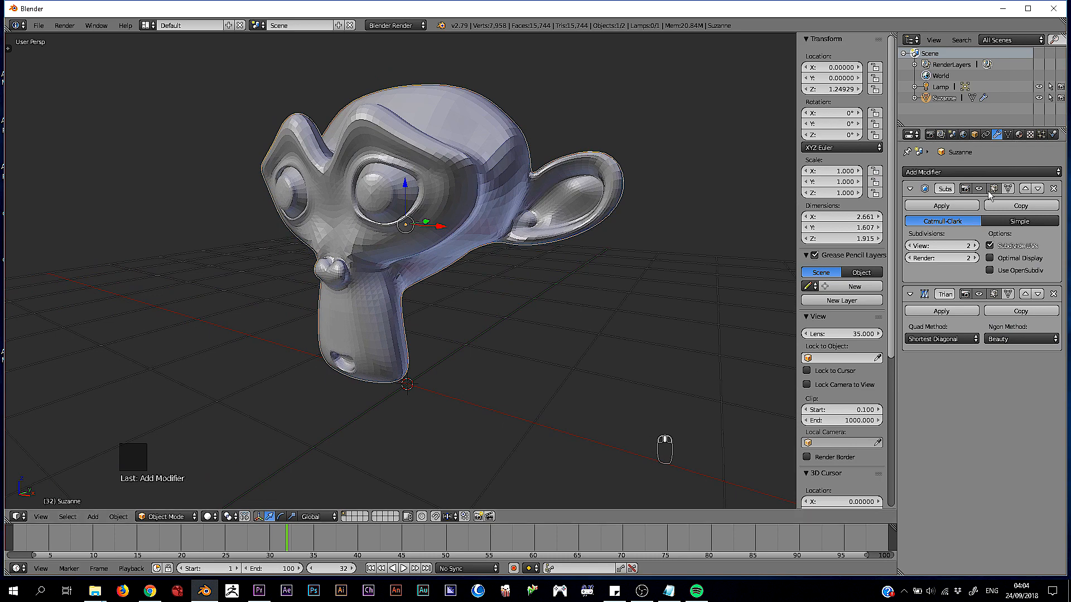
Enter Edit Mode on the monkey and make the edit cage follow the Subdivision Surface modifier's result
{"action": "key", "text": "Tab"}
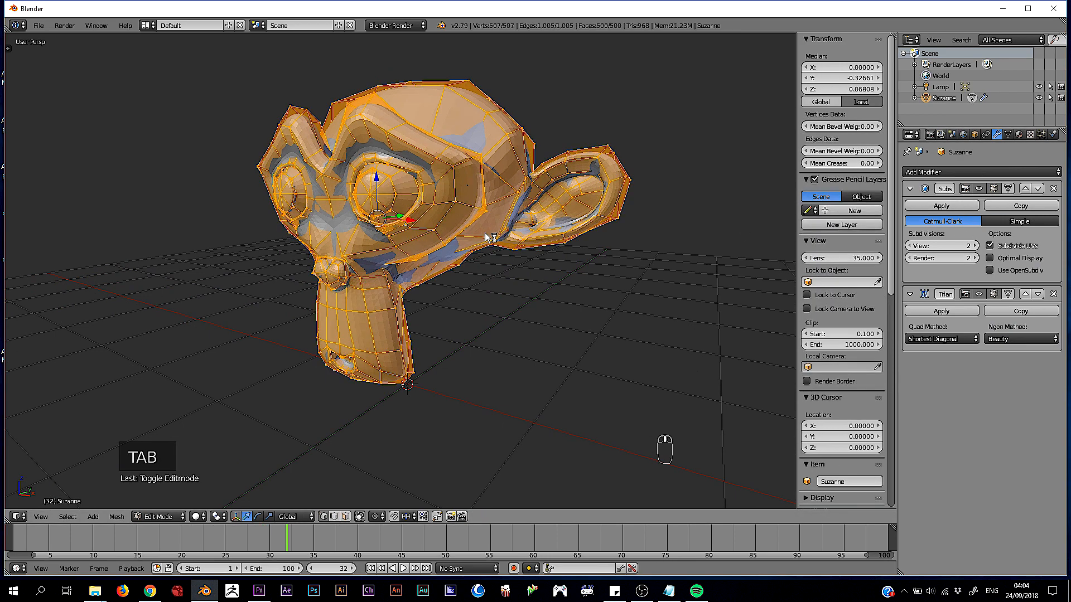
{"action": "key", "text": "Tab"}
{"action": "key", "text": "Tab"}
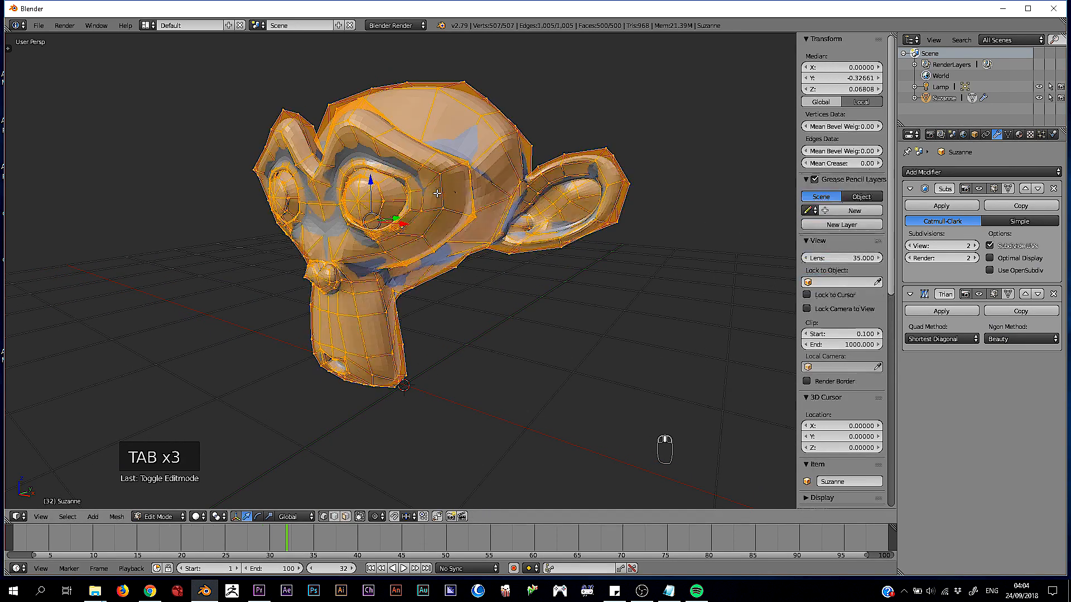
{"action": "middle_click_drag", "start_coordinate": [466, 195], "coordinate": [492, 201]}
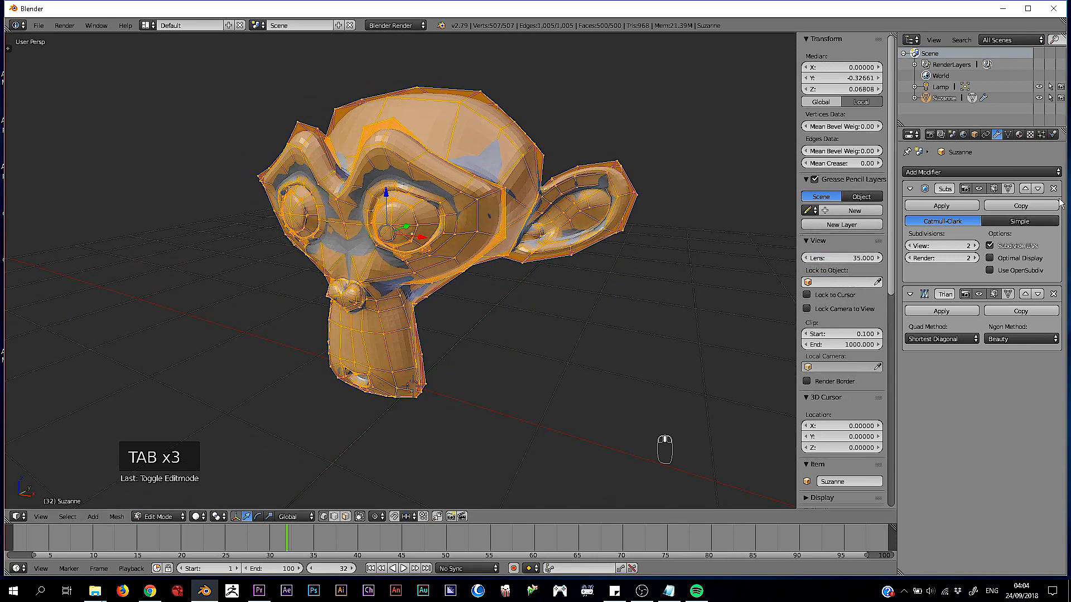
{"action": "left_click", "coordinate": [1008, 188]}
{"action": "middle_click_drag", "start_coordinate": [660, 244], "coordinate": [387, 192]}
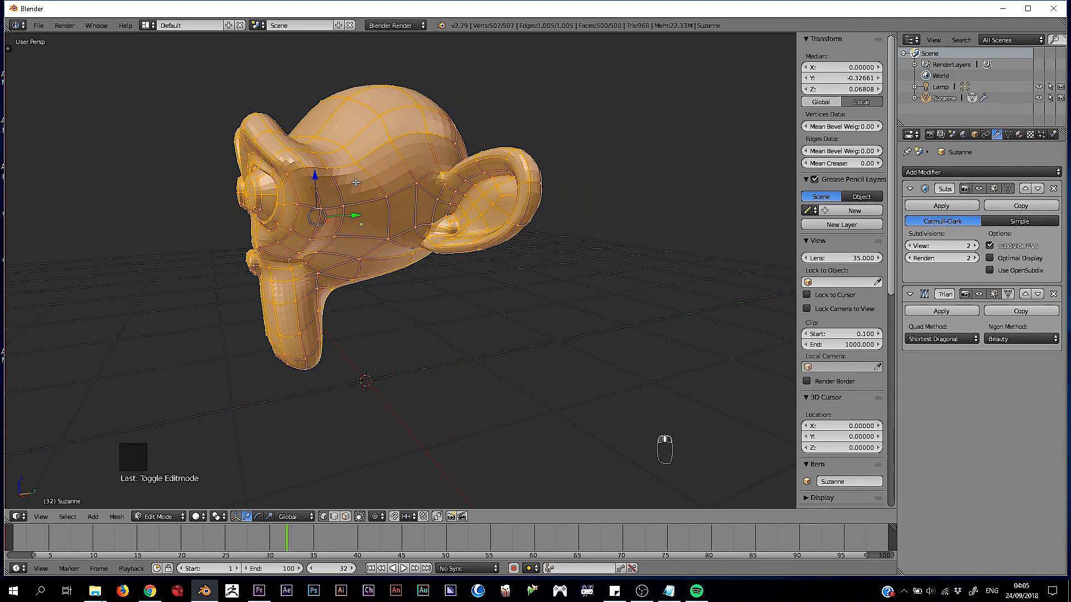
{"action": "middle_click_drag", "start_coordinate": [371, 229], "coordinate": [502, 236]}
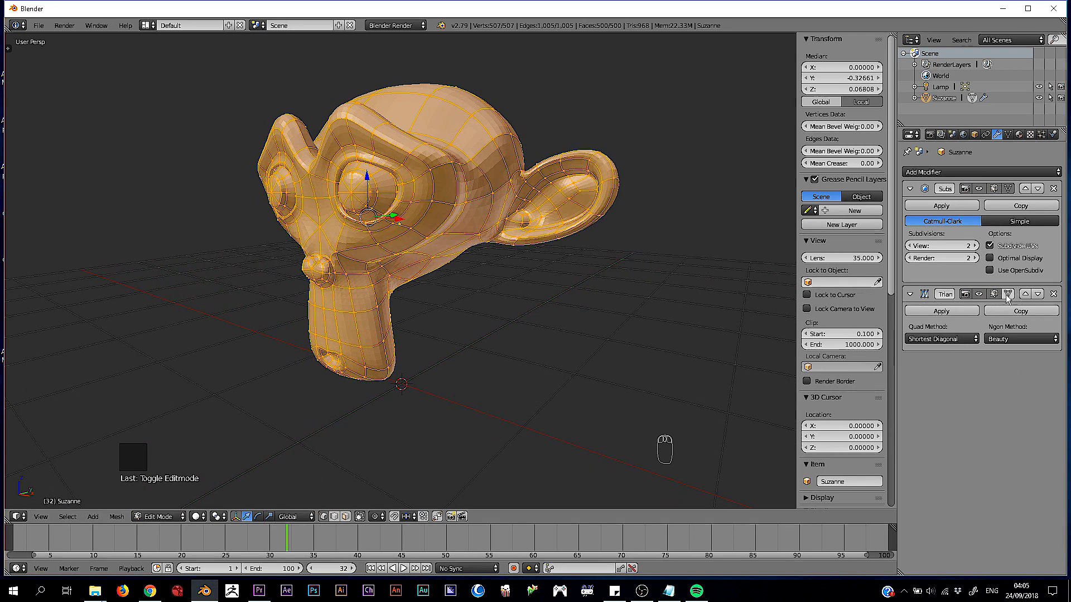
Return the monkey to Object Mode, switch to wireframe shading, deselect everything and examine the dense triangulated mesh
{"action": "middle_click_drag", "start_coordinate": [424, 289], "coordinate": [476, 334]}
{"action": "key", "text": "Tab"}
{"action": "key", "text": "Tab"}
{"action": "key", "text": "Tab"}
{"action": "key", "text": "z"}
{"action": "key", "text": "a"}
{"action": "scroll", "coordinate": [489, 311], "scroll_direction": "up", "scroll_amount": 3}
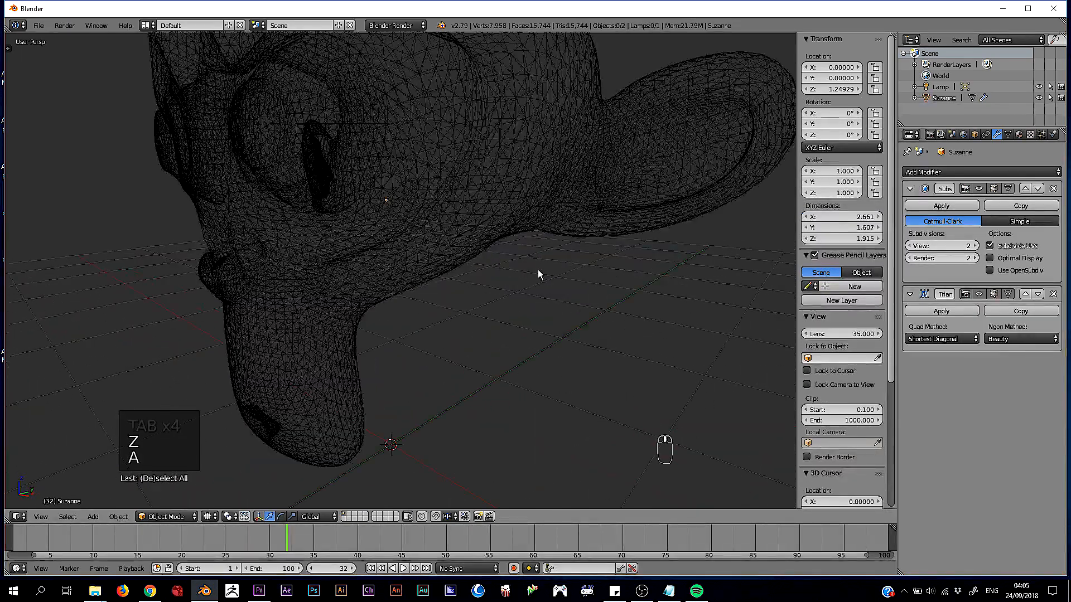
{"action": "middle_click_drag", "start_coordinate": [537, 269], "coordinate": [625, 257]}
{"action": "scroll", "coordinate": [483, 244], "scroll_direction": "down", "scroll_amount": 4}
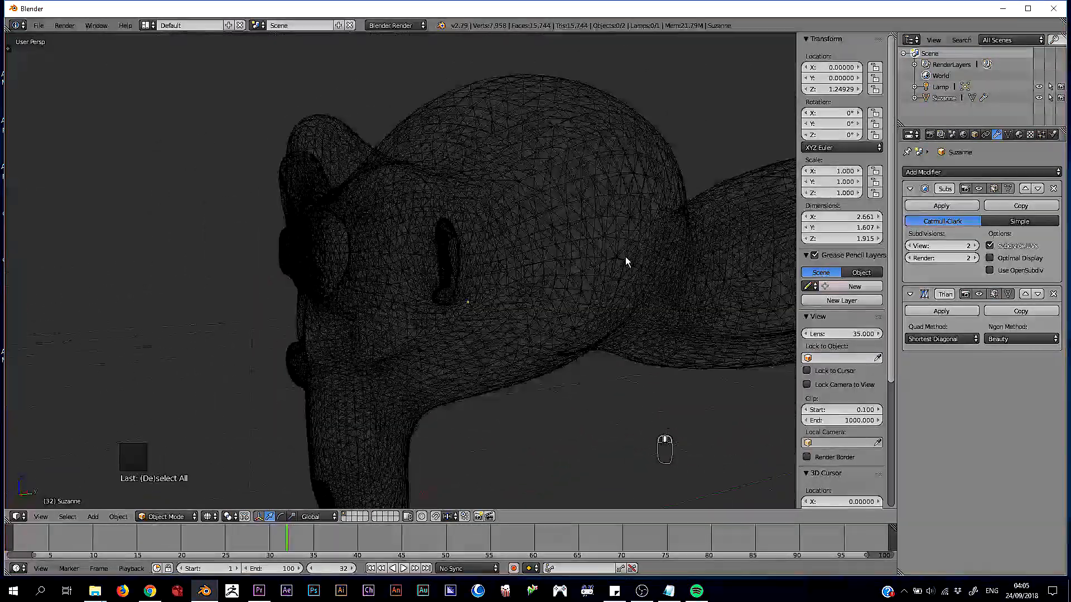
Hide the monkey's Subdivision Surface modifier in the viewport and inspect the coarse triangulated wireframe from several angles
{"action": "left_click", "coordinate": [979, 189]}
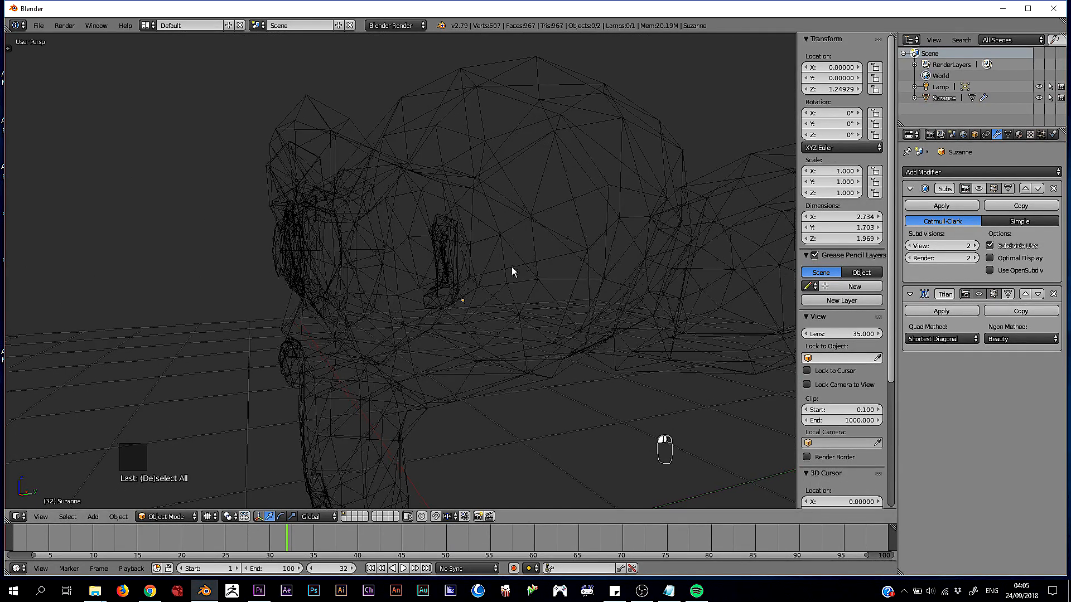
{"action": "mouse_move", "coordinate": [511, 267]}
{"action": "middle_mouse_down"}
{"action": "mouse_move", "coordinate": [467, 249]}
{"action": "mouse_move", "coordinate": [517, 260]}
{"action": "mouse_move", "coordinate": [545, 291]}
{"action": "mouse_move", "coordinate": [568, 289]}
{"action": "mouse_move", "coordinate": [518, 256]}
{"action": "mouse_move", "coordinate": [570, 225]}
{"action": "mouse_move", "coordinate": [604, 304]}
{"action": "mouse_move", "coordinate": [459, 237]}
{"action": "mouse_move", "coordinate": [504, 249]}
{"action": "mouse_move", "coordinate": [478, 261]}
{"action": "mouse_move", "coordinate": [442, 256]}
{"action": "mouse_move", "coordinate": [502, 315]}
{"action": "mouse_move", "coordinate": [479, 315]}
{"action": "middle_mouse_up"}
{"action": "scroll", "coordinate": [484, 250], "scroll_direction": "up", "scroll_amount": 3}
{"action": "key", "text": "z"}
{"action": "key", "text": "z"}
{"action": "middle_click_drag", "start_coordinate": [654, 339], "coordinate": [552, 196]}
{"action": "middle_click_drag", "start_coordinate": [436, 162], "coordinate": [516, 186]}
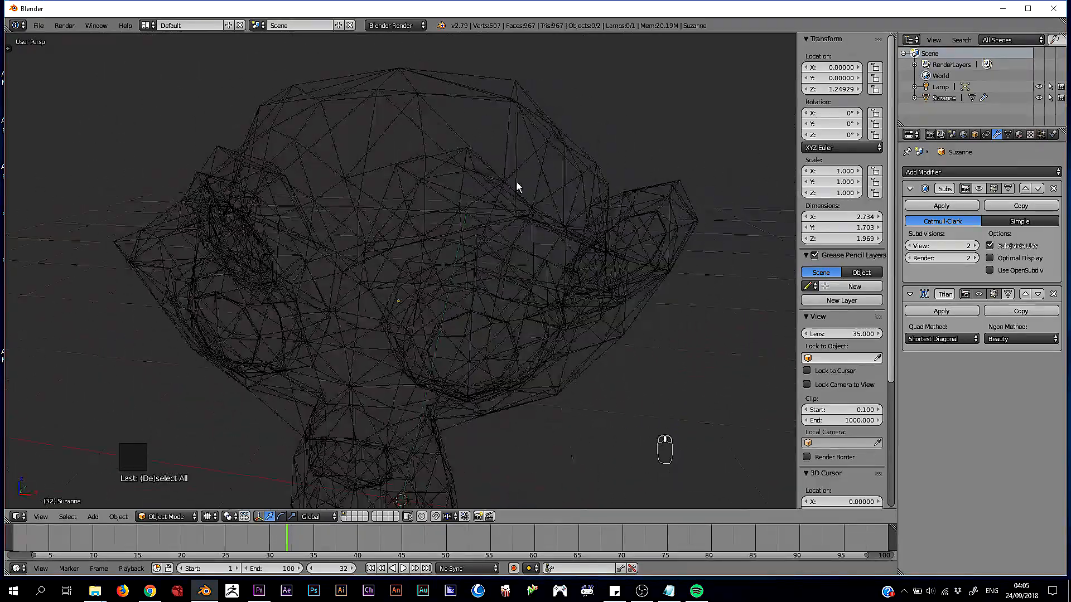
Turn the Triangulate modifier's viewport display off and back on to compare the original faces with the triangulated ones
{"action": "left_click", "coordinate": [980, 296]}
{"action": "middle_click_drag", "start_coordinate": [563, 279], "coordinate": [203, 336]}
{"action": "middle_click_drag", "start_coordinate": [293, 309], "coordinate": [491, 359]}
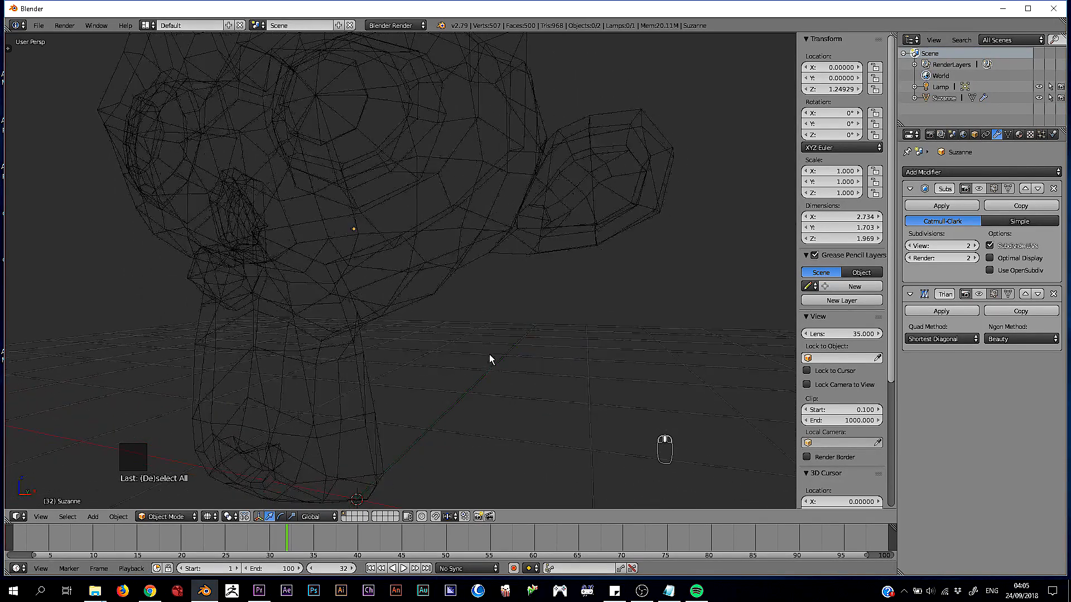
{"action": "left_click", "coordinate": [980, 294]}
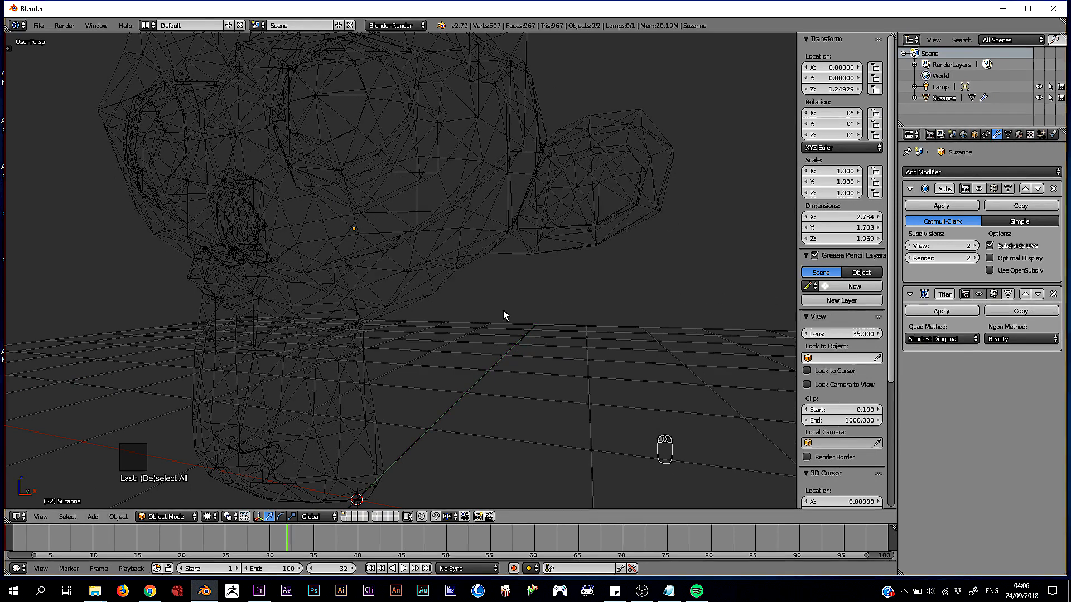
Switch back to solid shading and show the Subdivision Surface modifier in the viewport again
{"action": "key", "text": "z"}
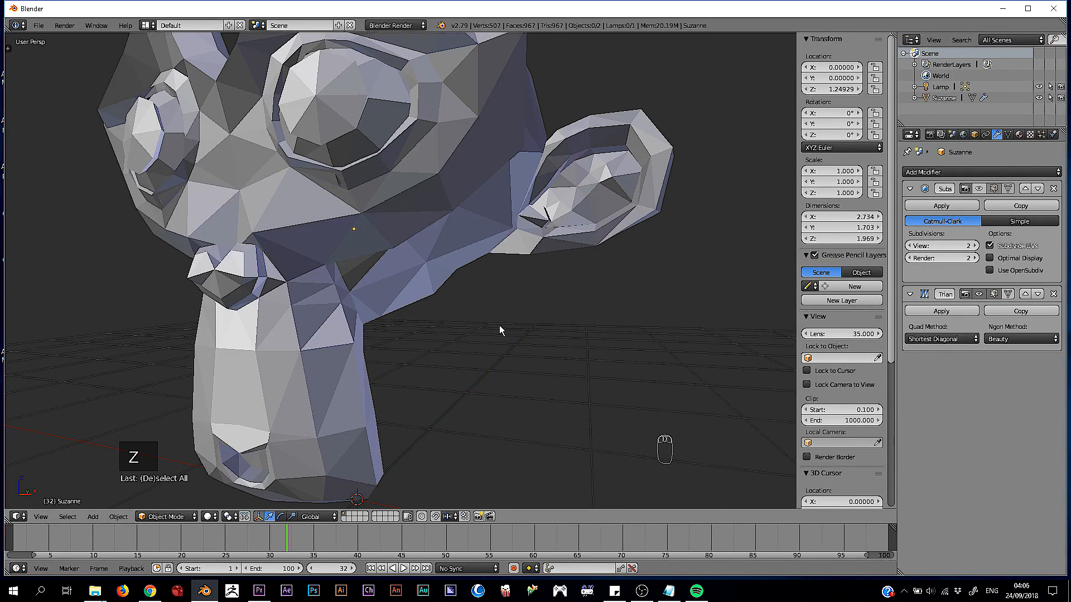
{"action": "scroll", "coordinate": [505, 329], "scroll_direction": "down", "scroll_amount": 2}
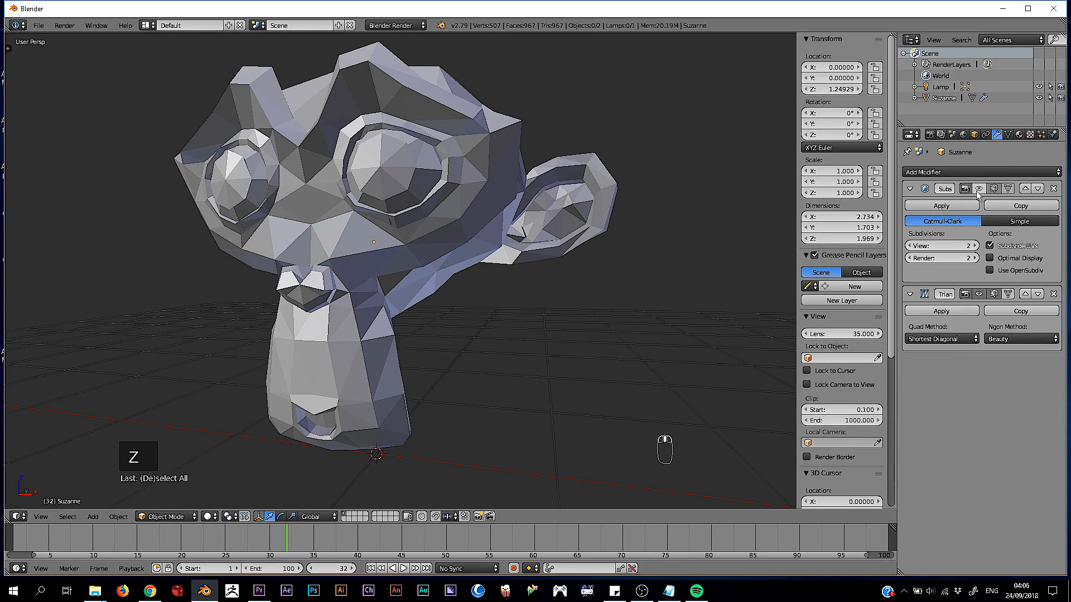
{"action": "middle_click_drag", "start_coordinate": [537, 335], "coordinate": [291, 306]}
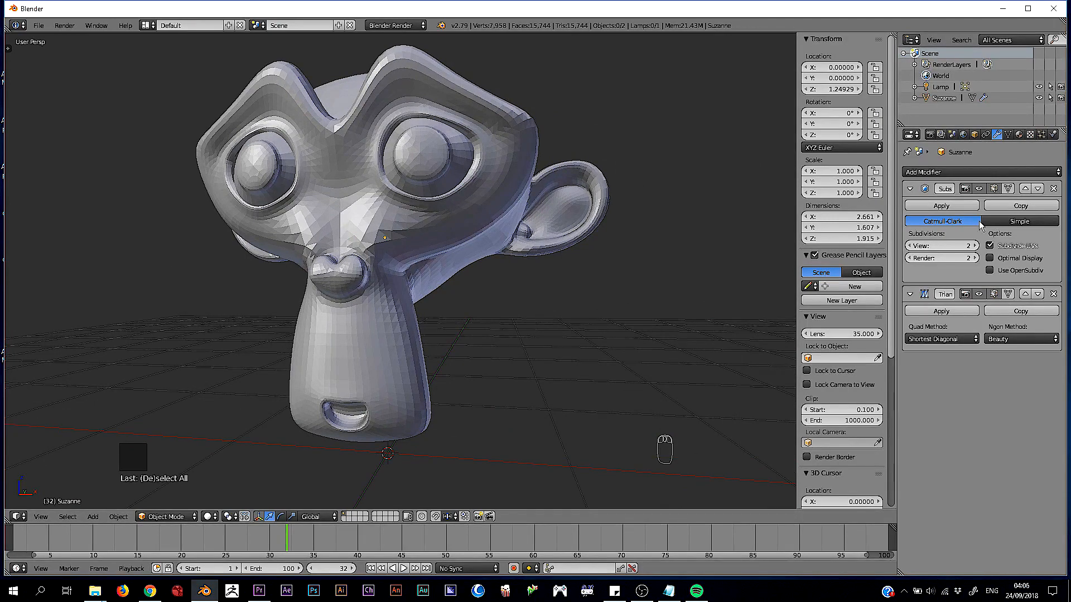
{"action": "middle_click_drag", "start_coordinate": [576, 262], "coordinate": [549, 272]}
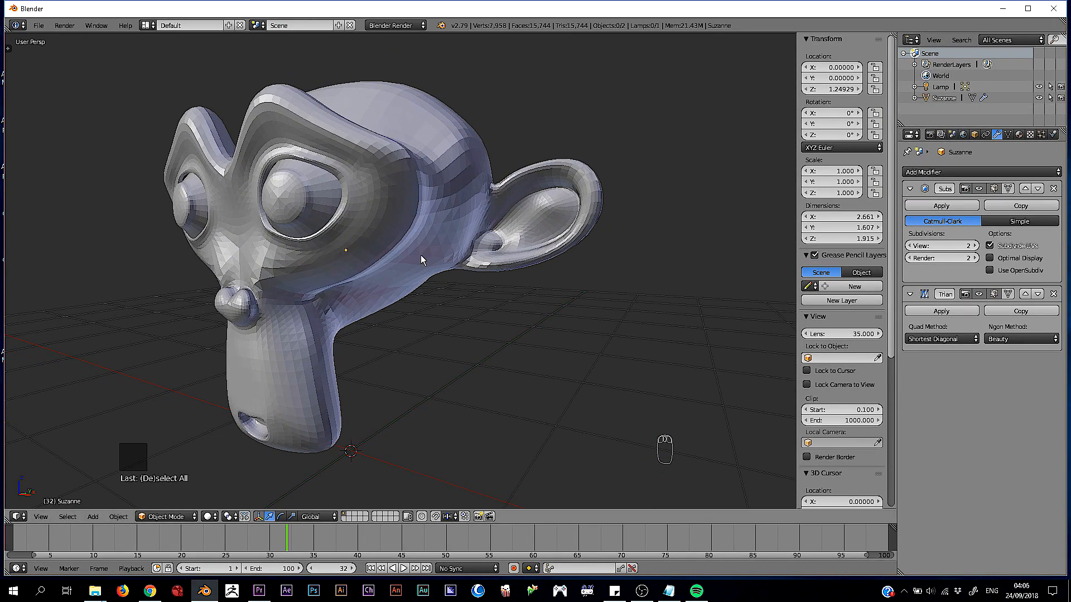
{"action": "middle_click_drag", "start_coordinate": [427, 255], "coordinate": [391, 278]}
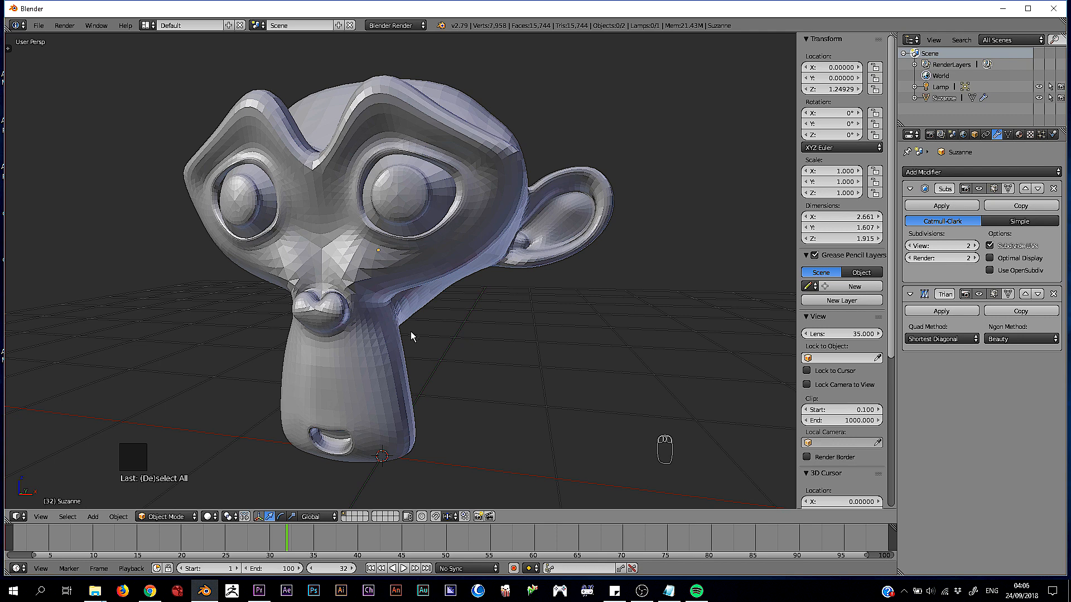
Add an Edge Split modifier below the monkey's Triangulate modifier and set its split angle to 0°
{"action": "left_click", "coordinate": [977, 173]}
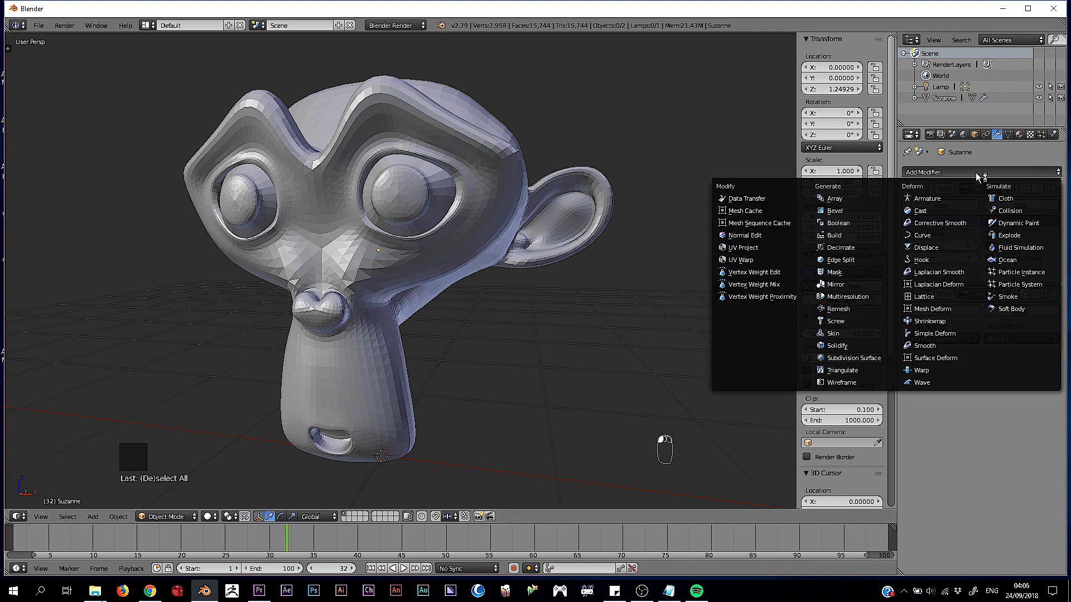
{"action": "left_click", "coordinate": [846, 260]}
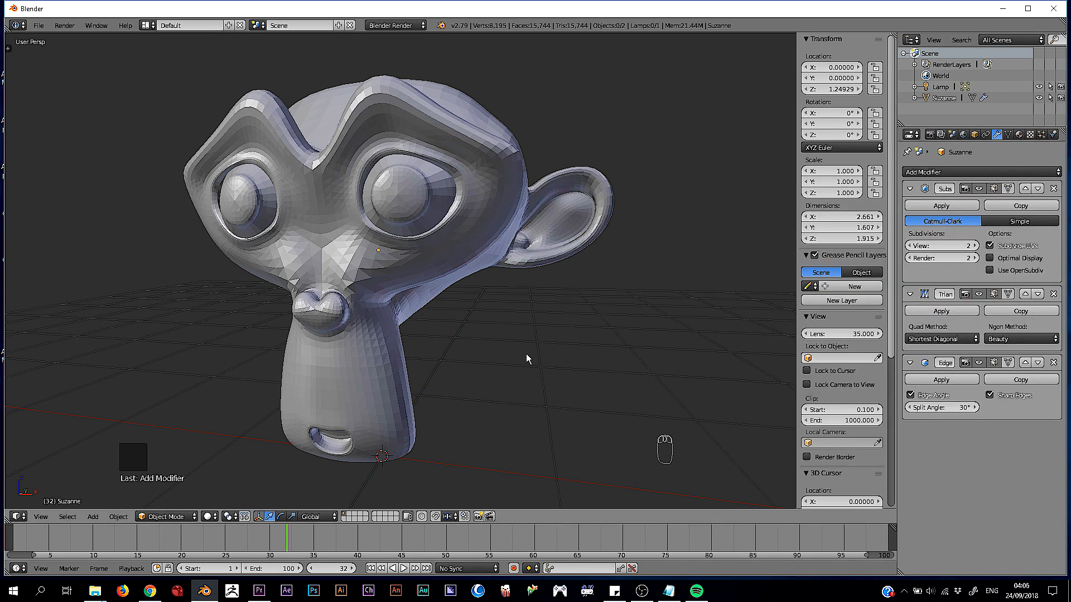
{"action": "middle_click_drag", "start_coordinate": [526, 354], "coordinate": [498, 349]}
{"action": "middle_click_drag", "start_coordinate": [585, 333], "coordinate": [581, 326]}
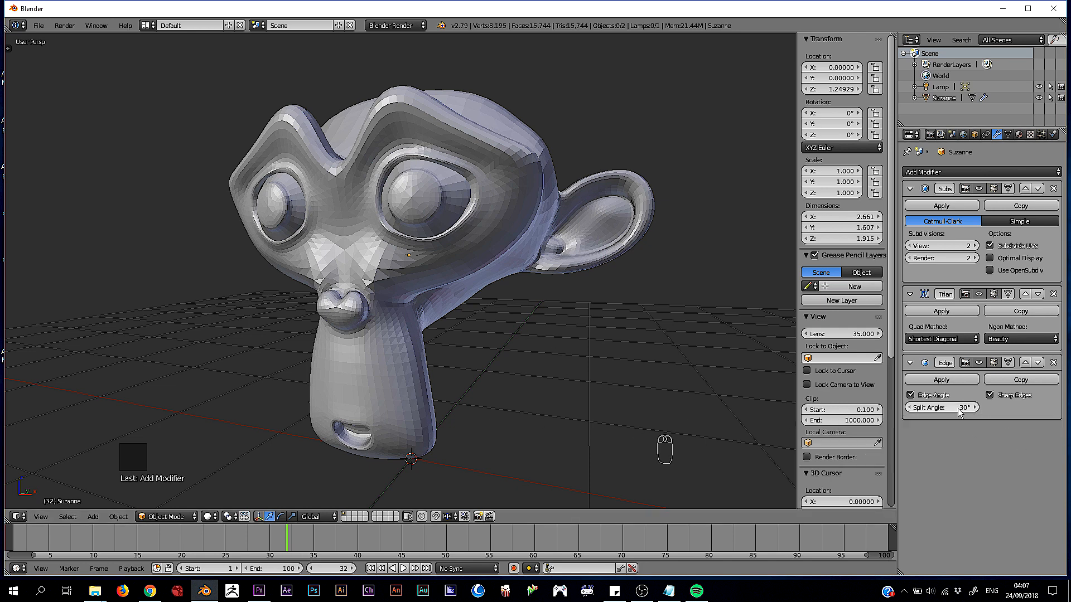
{"action": "left_click", "coordinate": [938, 408]}
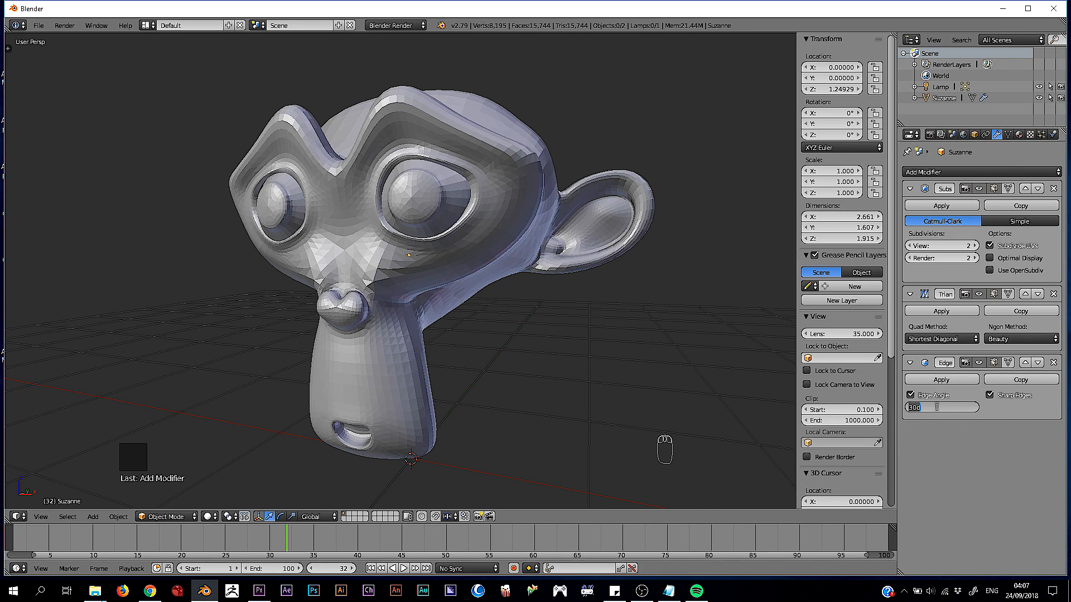
{"action": "type", "text": "0"}
{"action": "key", "text": "Return"}
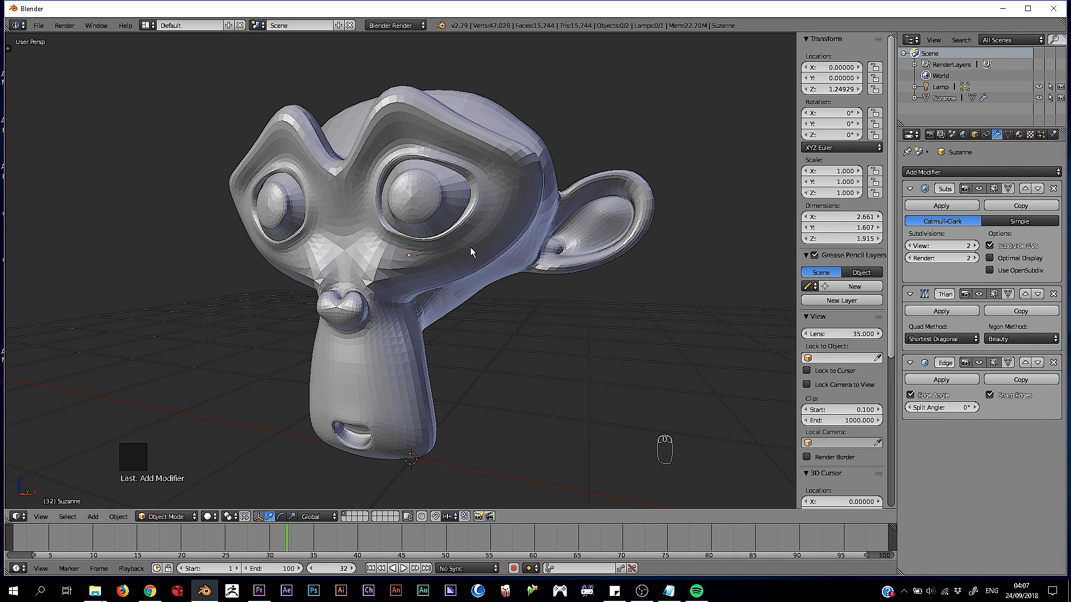
Add a Smooth modifier to the monkey below the Edge Split modifier and view the separated triangles
{"action": "left_click", "coordinate": [929, 173]}
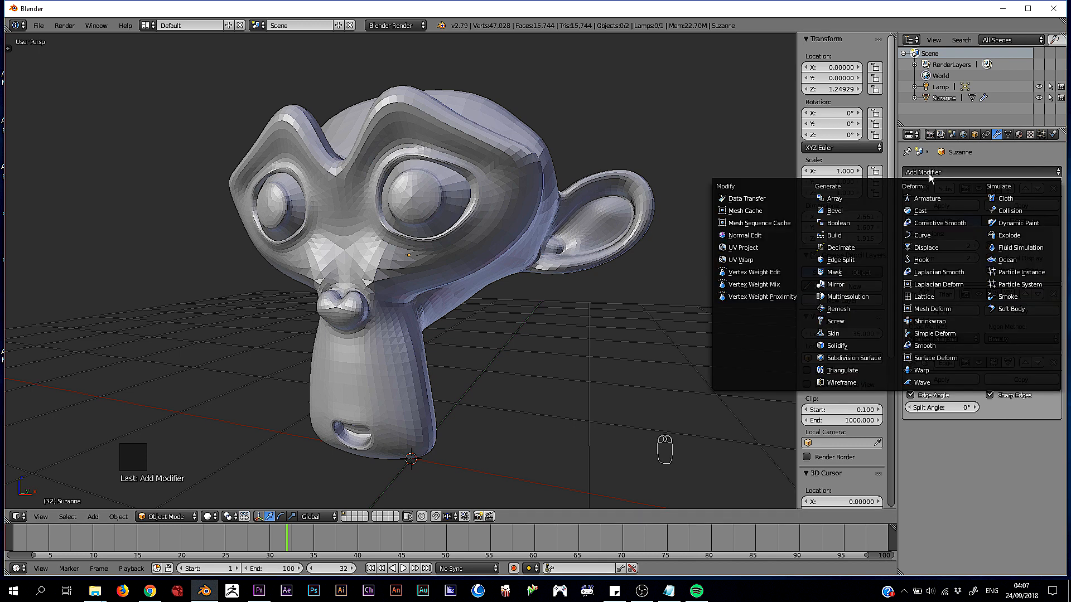
{"action": "left_click", "coordinate": [925, 346]}
{"action": "middle_click_drag", "start_coordinate": [655, 325], "coordinate": [535, 320]}
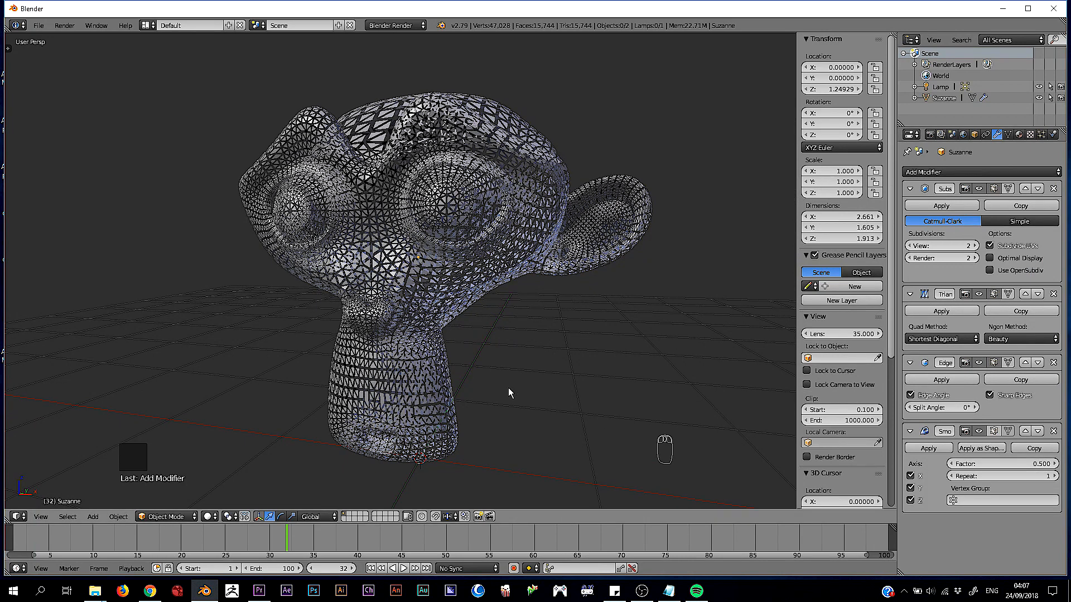
Hide the Edge Split modifier in the viewport and try a Smooth factor of 10
{"action": "left_click", "coordinate": [979, 365]}
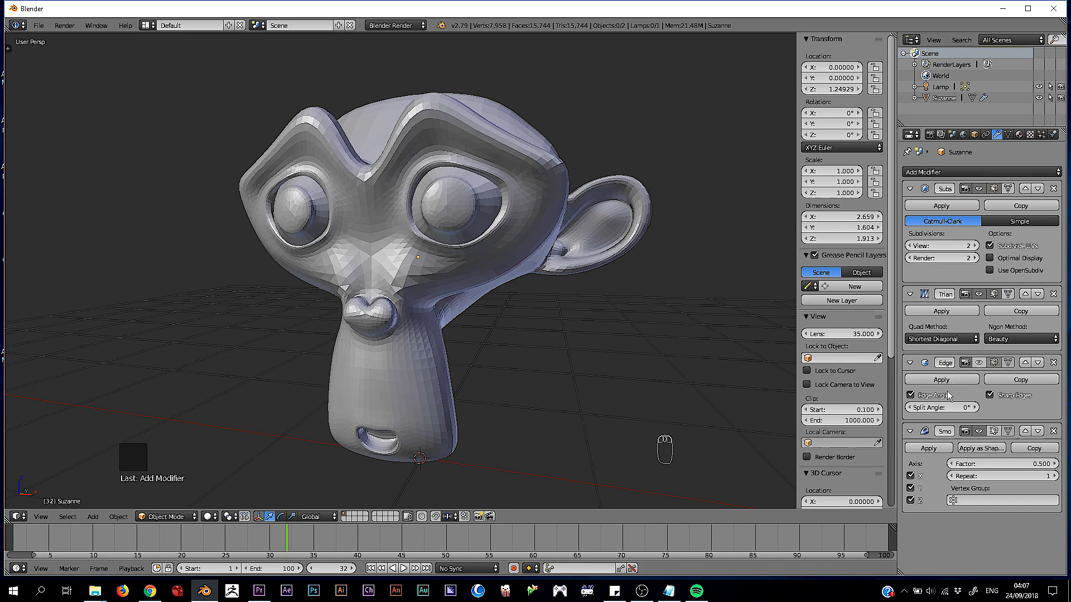
{"action": "left_click", "coordinate": [1008, 469]}
{"action": "type", "text": "10"}
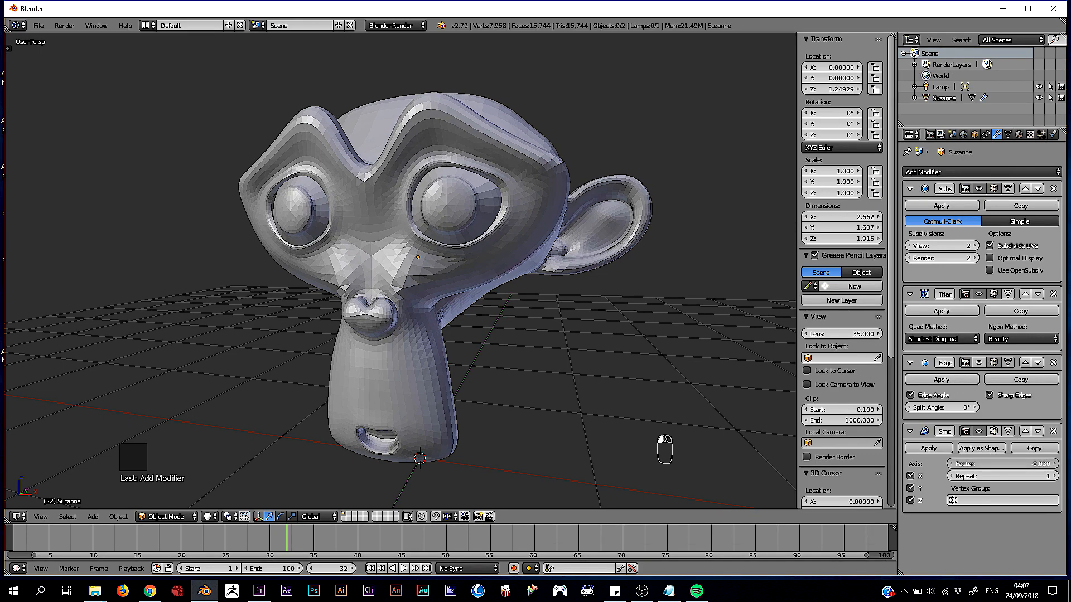
{"action": "key", "text": "Return"}
{"action": "mouse_move", "coordinate": [1054, 465]}
{"action": "left_mouse_down"}
{"action": "mouse_move", "coordinate": [792, 465]}
{"action": "mouse_move", "coordinate": [1057, 465]}
{"action": "left_mouse_up"}
Hide the Triangulate and Subdivision Surface modifiers in the viewport and lower the Smooth factor to 0.260
{"action": "left_click", "coordinate": [979, 294]}
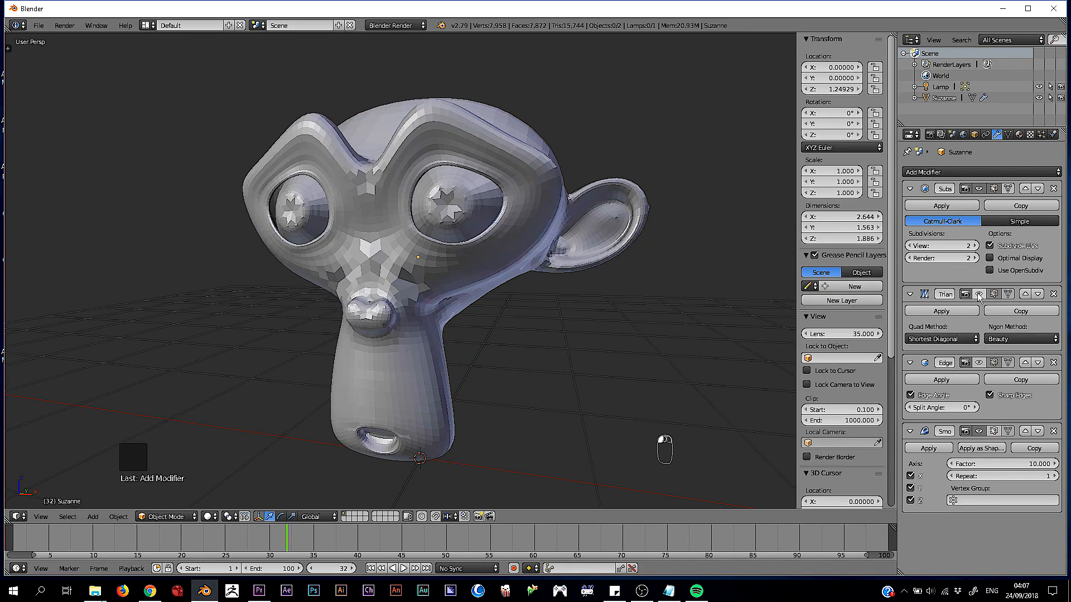
{"action": "left_click", "coordinate": [979, 189]}
{"action": "left_click_drag", "start_coordinate": [1009, 465], "coordinate": [973, 465]}
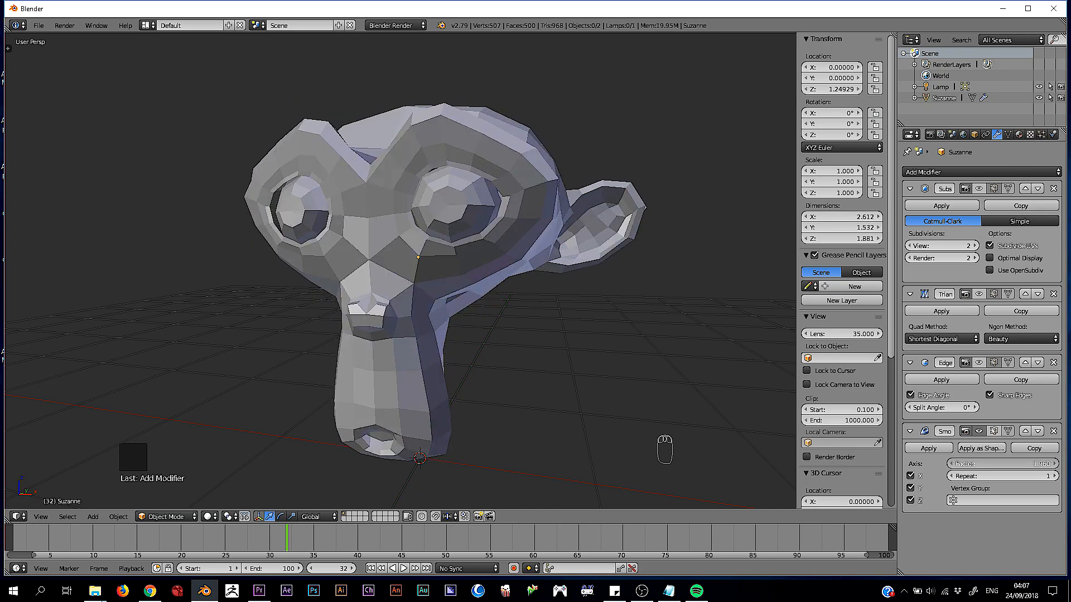
{"action": "left_click_drag", "start_coordinate": [993, 464], "coordinate": [1017, 466]}
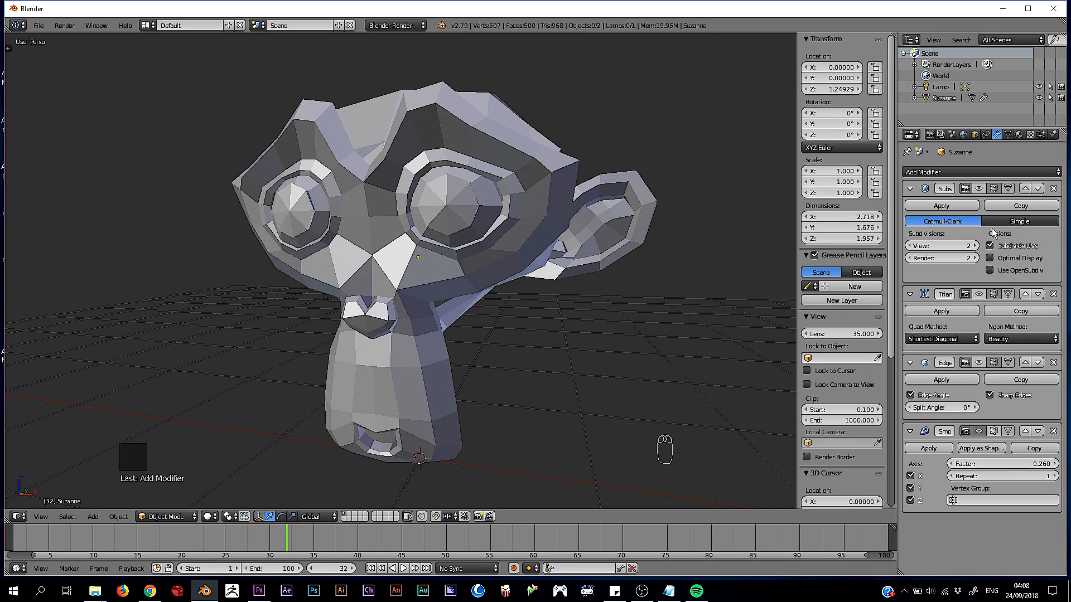
Show the Triangulate and Edge Split modifiers in the viewport again and raise the Smooth factor to 1.340
{"action": "left_click", "coordinate": [981, 296]}
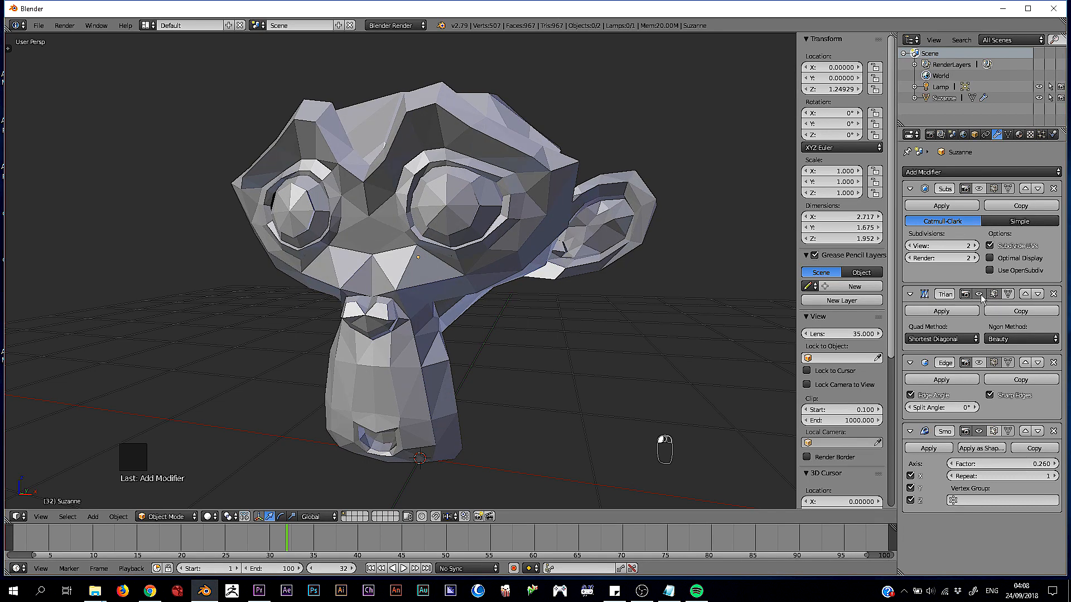
{"action": "left_click", "coordinate": [979, 364]}
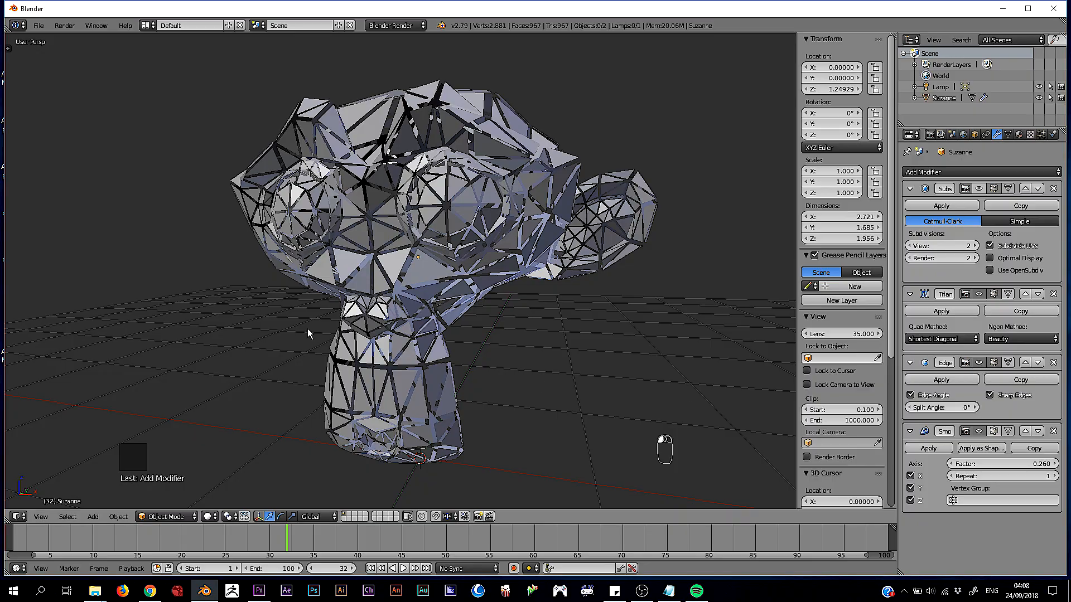
{"action": "mouse_move", "coordinate": [422, 300]}
{"action": "middle_mouse_down"}
{"action": "mouse_move", "coordinate": [502, 297]}
{"action": "mouse_move", "coordinate": [381, 285]}
{"action": "mouse_move", "coordinate": [419, 286]}
{"action": "mouse_move", "coordinate": [411, 277]}
{"action": "mouse_move", "coordinate": [396, 283]}
{"action": "mouse_move", "coordinate": [418, 286]}
{"action": "middle_mouse_up"}
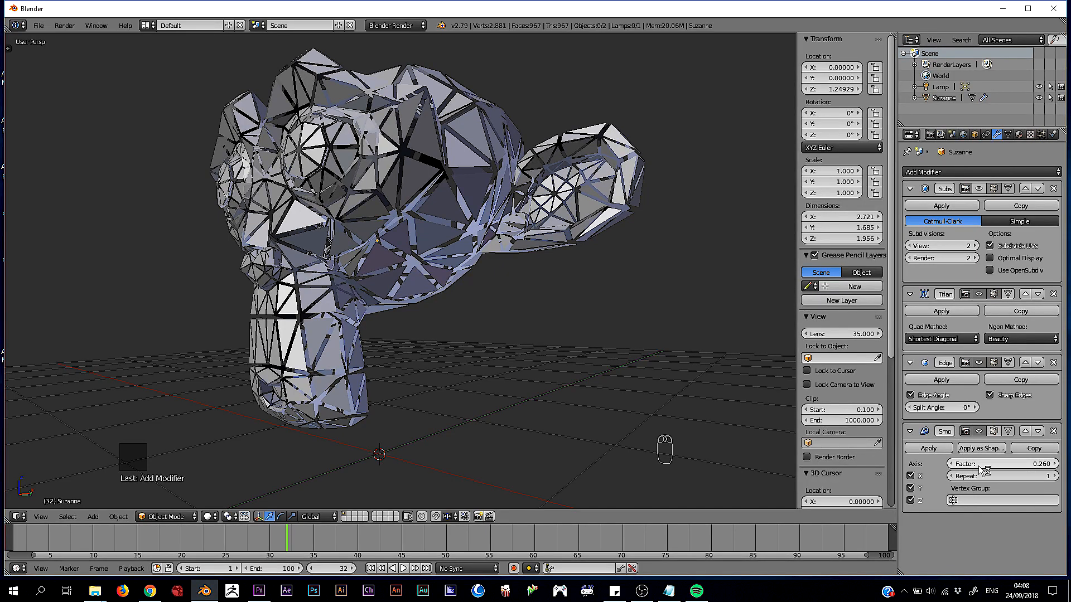
{"action": "left_click_drag", "start_coordinate": [978, 467], "coordinate": [1057, 466]}
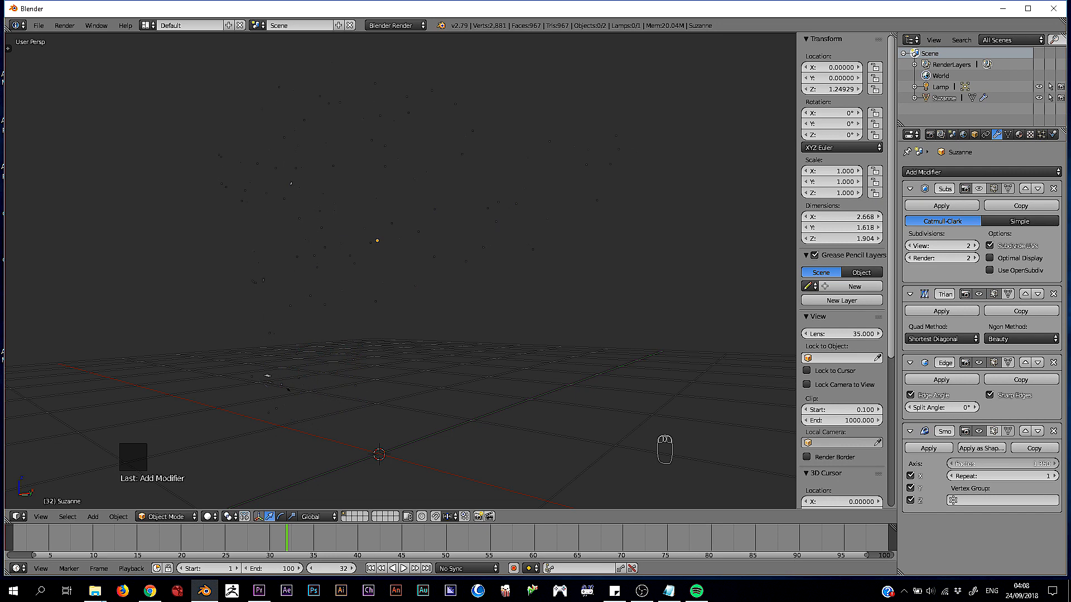
{"action": "middle_click_drag", "start_coordinate": [510, 386], "coordinate": [552, 397]}
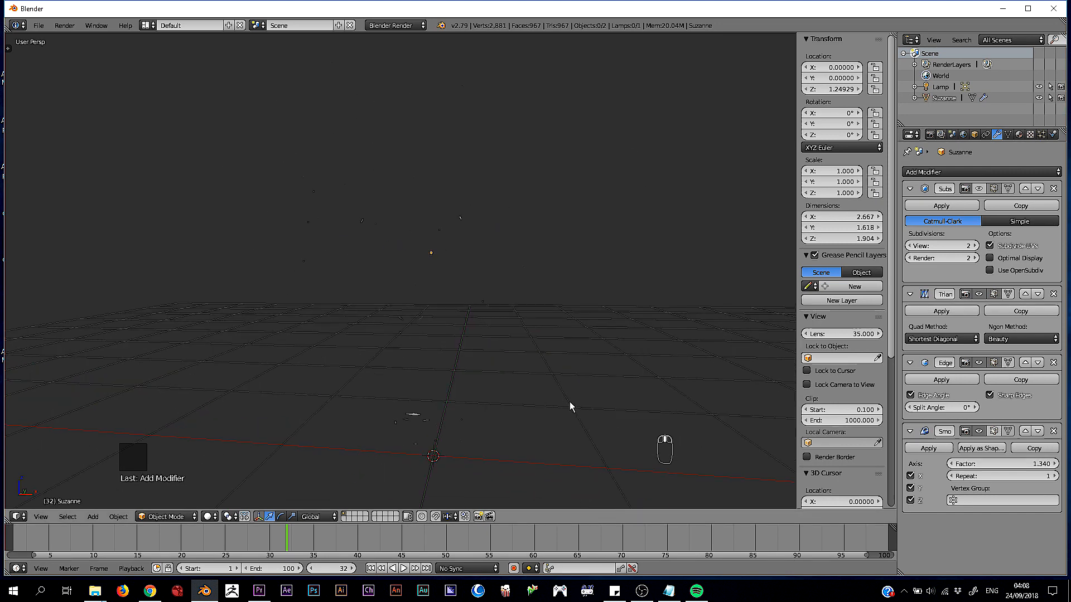
Keyframe the Smooth modifier's factor at 1.340 on frame 1 and at 0 on frame 100
{"action": "key", "text": "shift+Left"}
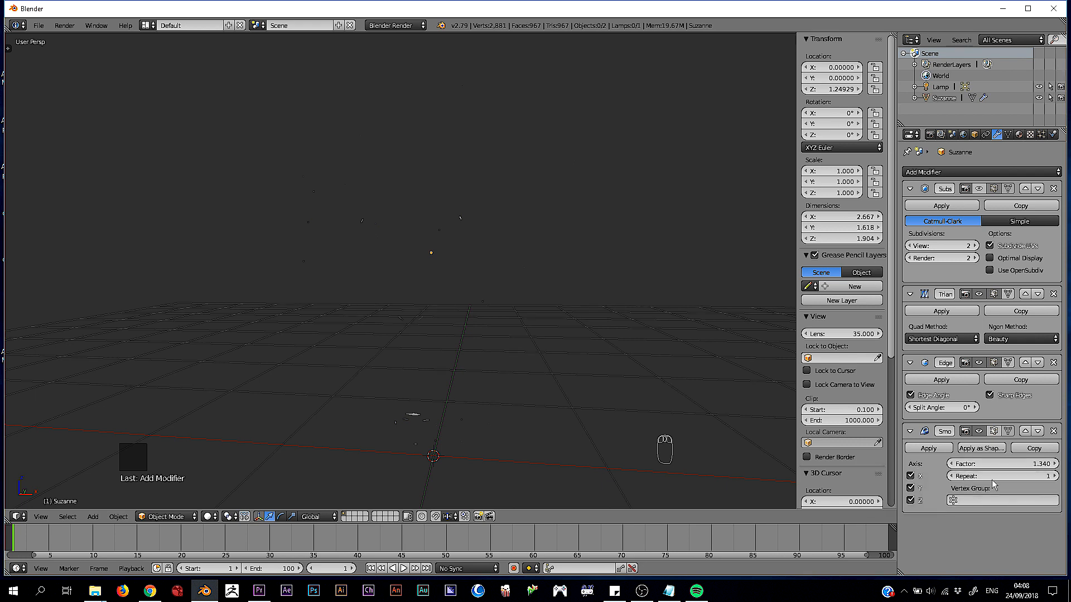
{"action": "key", "text": "i"}
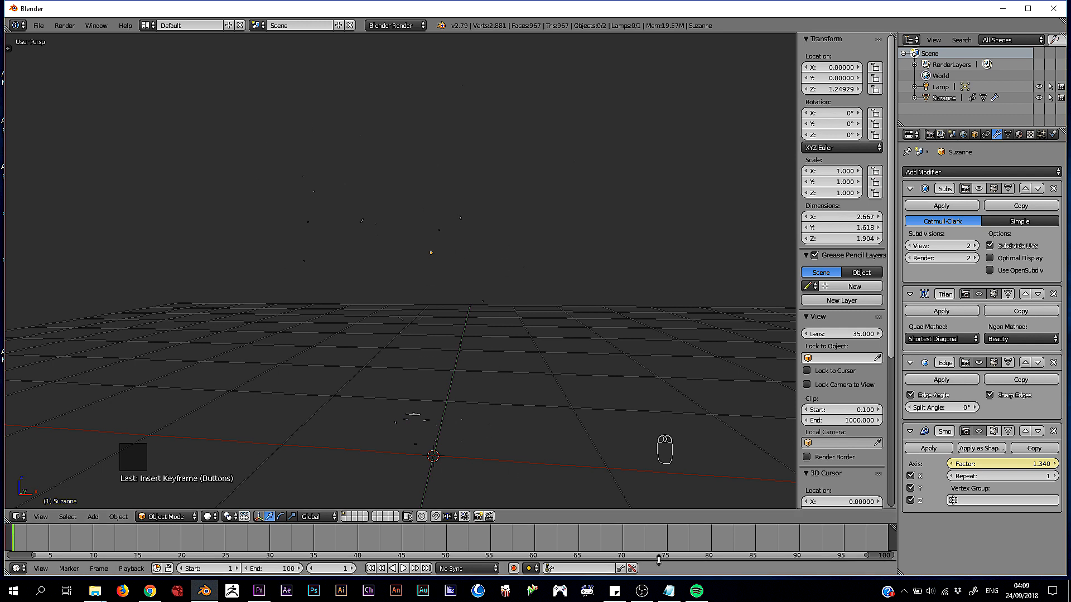
{"action": "left_click_drag", "start_coordinate": [870, 541], "coordinate": [888, 543]}
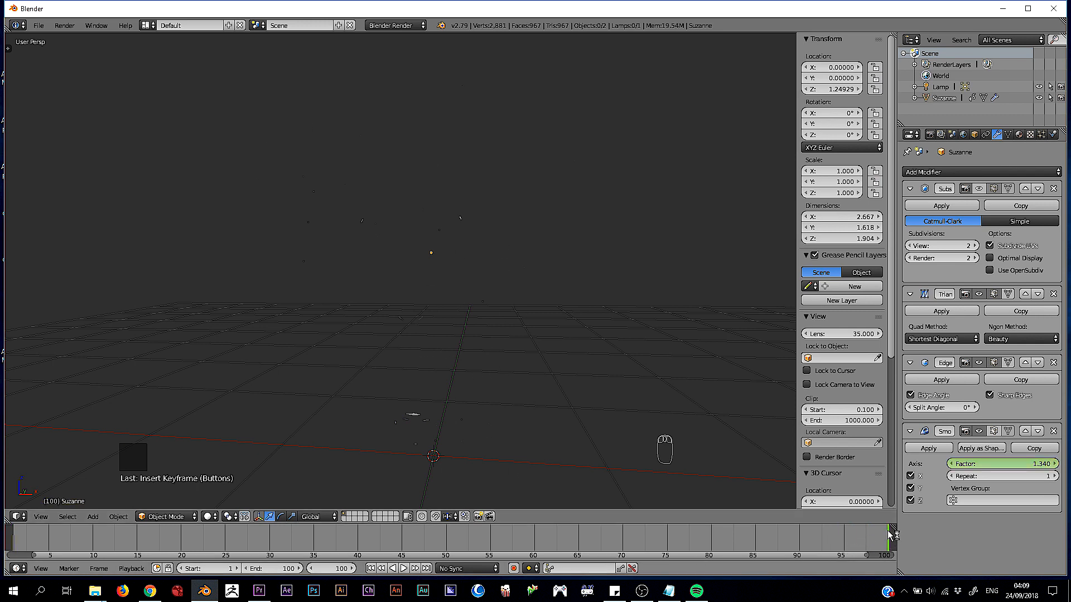
{"action": "left_click_drag", "start_coordinate": [1031, 465], "coordinate": [943, 464]}
{"action": "left_click", "coordinate": [1031, 465]}
{"action": "type", "text": "0"}
{"action": "key", "text": "Return"}
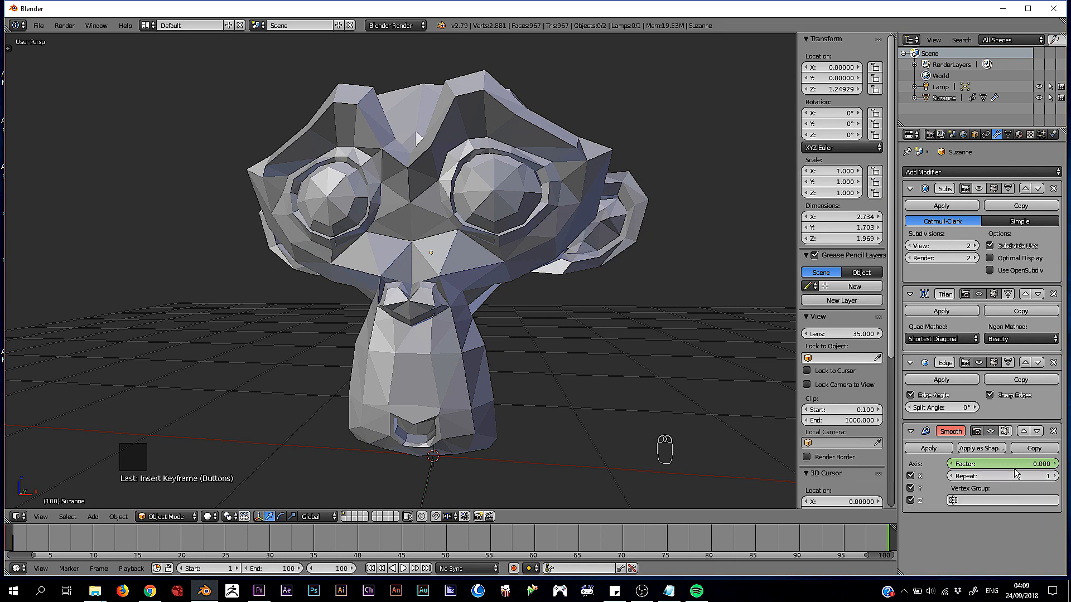
{"action": "key", "text": "i"}
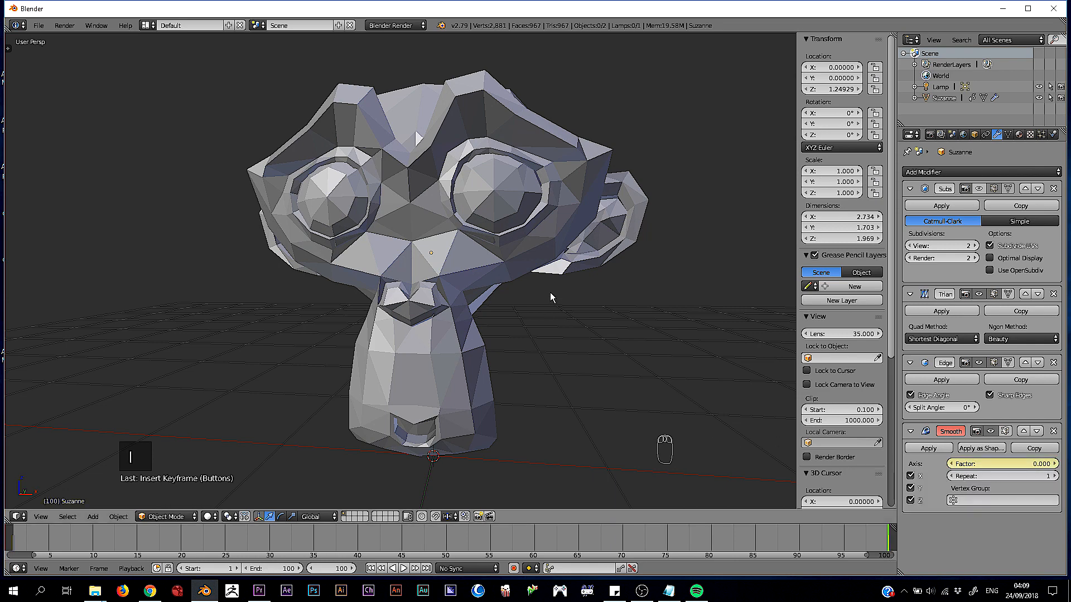
View the monkey at an angle and play back the Smooth factor animation
{"action": "middle_click_drag", "start_coordinate": [592, 353], "coordinate": [450, 332]}
{"action": "middle_click_drag", "start_coordinate": [353, 308], "coordinate": [523, 286]}
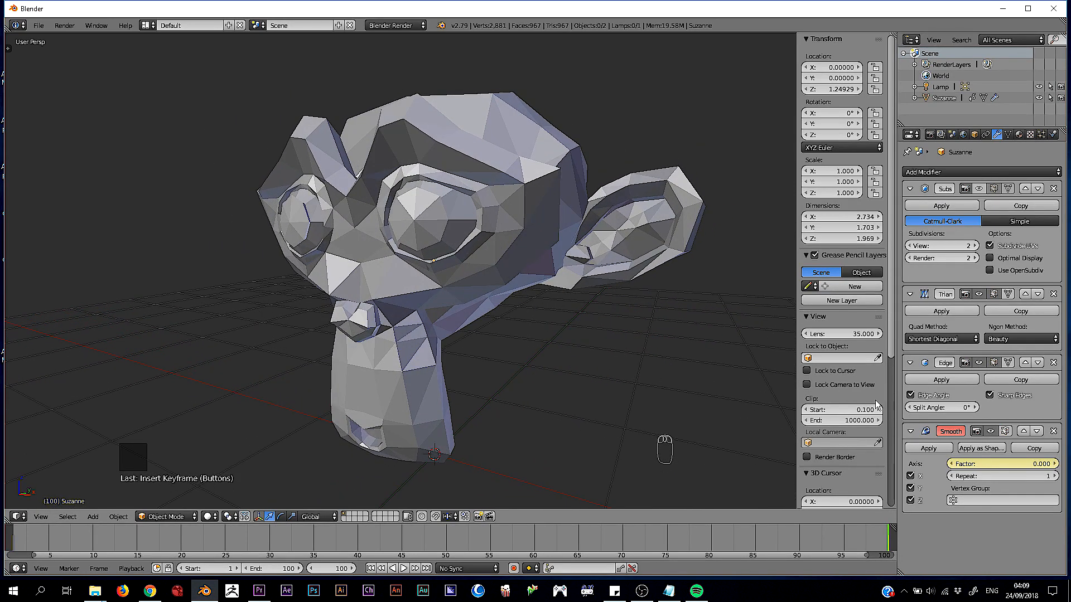
{"action": "key", "text": "alt+a"}
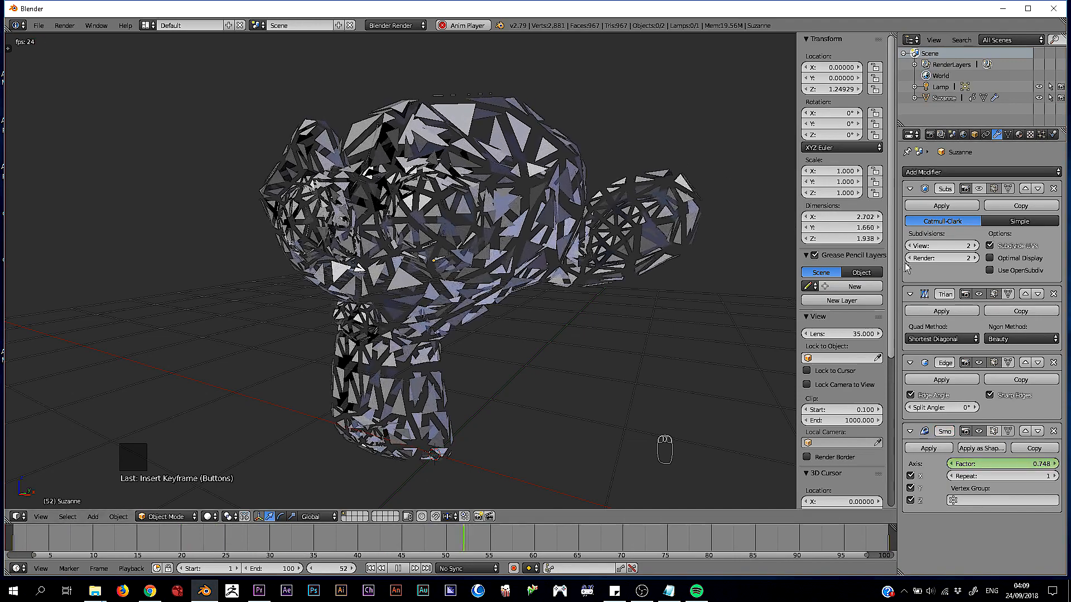
Show the Subdivision Surface modifier in the viewport again, replay the Smooth animation from frame 1, and scrub to frame 92
{"action": "key", "text": "alt+a"}
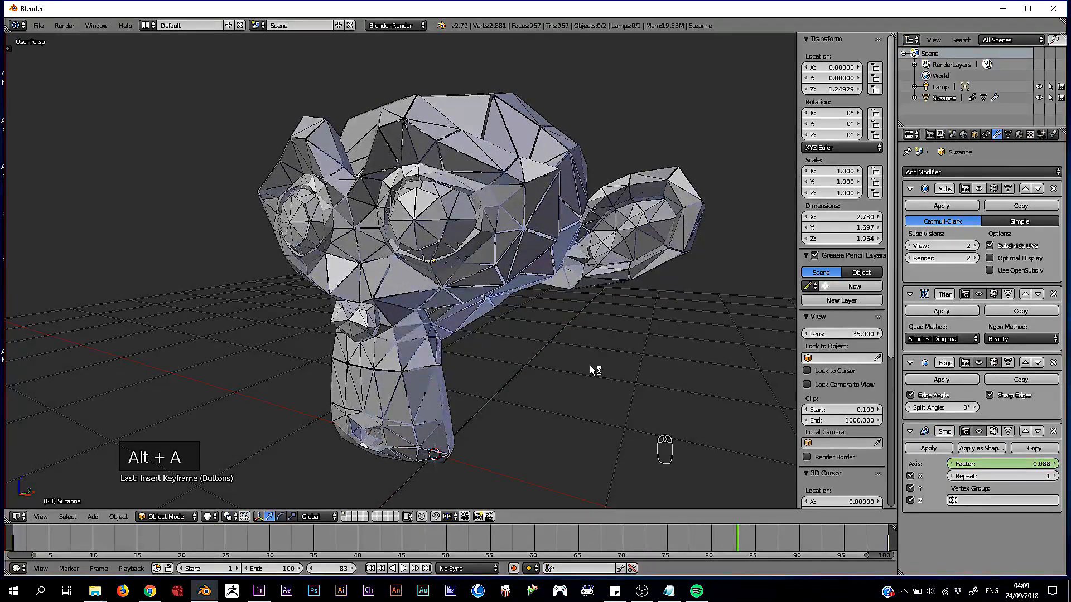
{"action": "left_click", "coordinate": [980, 189]}
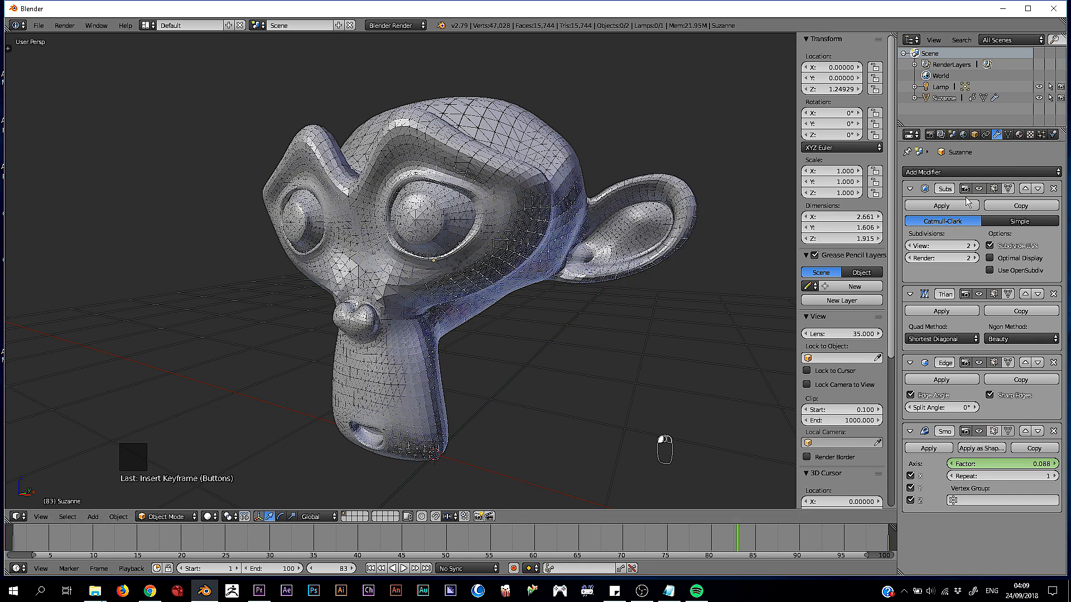
{"action": "key", "text": "shift+Left"}
{"action": "key", "text": "alt+a"}
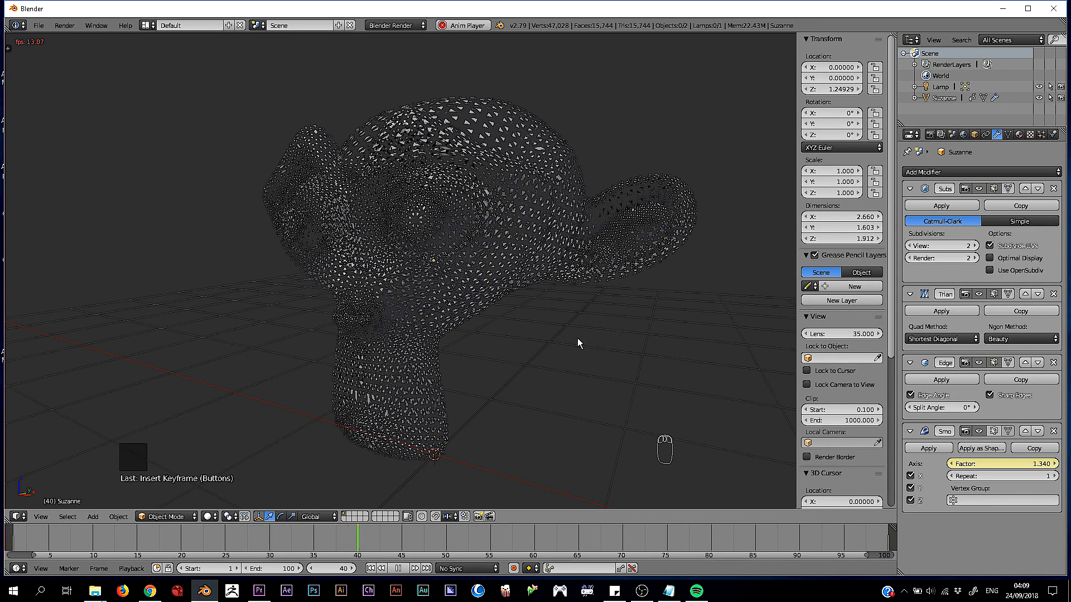
{"action": "key", "text": "alt+a"}
{"action": "mouse_move", "coordinate": [607, 362]}
{"action": "middle_mouse_down"}
{"action": "mouse_move", "coordinate": [630, 360]}
{"action": "mouse_move", "coordinate": [596, 363]}
{"action": "middle_mouse_up"}
{"action": "left_click_drag", "start_coordinate": [526, 539], "coordinate": [822, 549]}
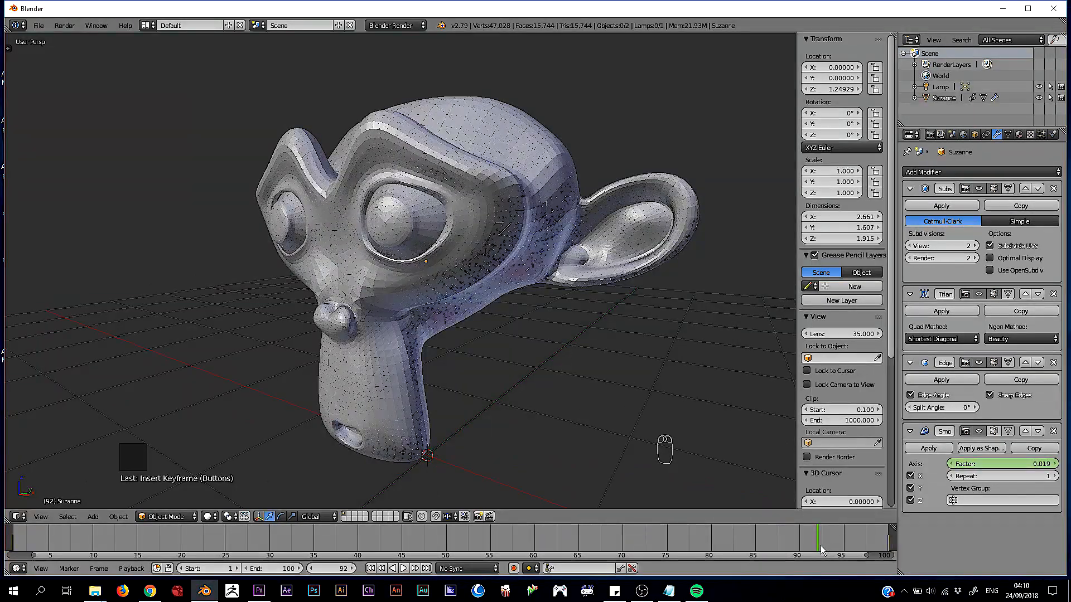
Add a Displace modifier to the monkey, assign the existing Clouds texture named Texture, and check the texture's settings
{"action": "left_click", "coordinate": [965, 173]}
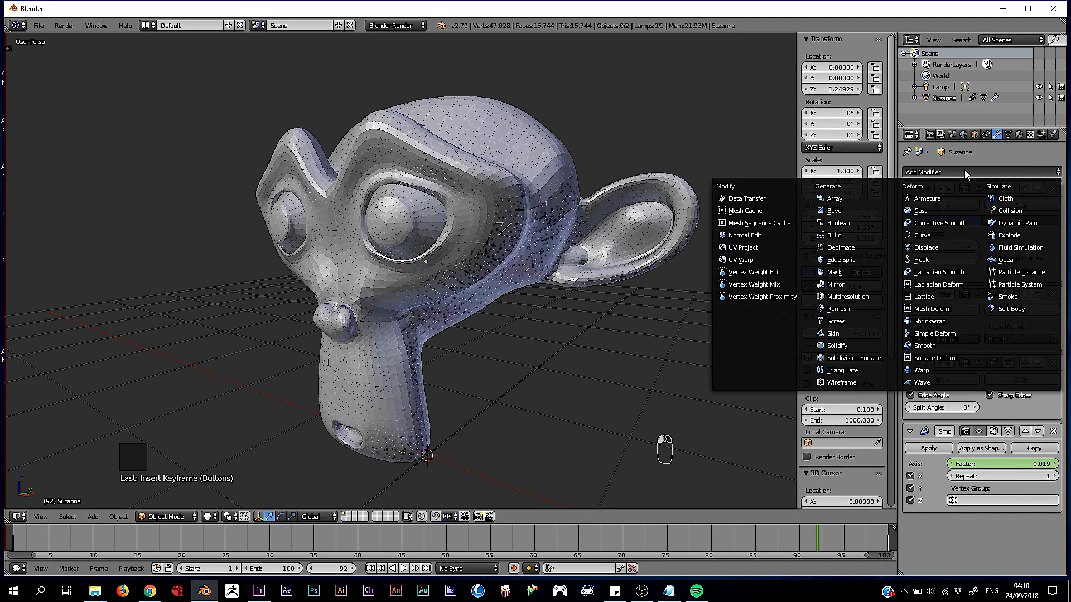
{"action": "left_click", "coordinate": [940, 247]}
{"action": "scroll", "coordinate": [955, 400], "scroll_direction": "down", "scroll_amount": 1}
{"action": "scroll", "coordinate": [956, 400], "scroll_direction": "down", "scroll_amount": 1}
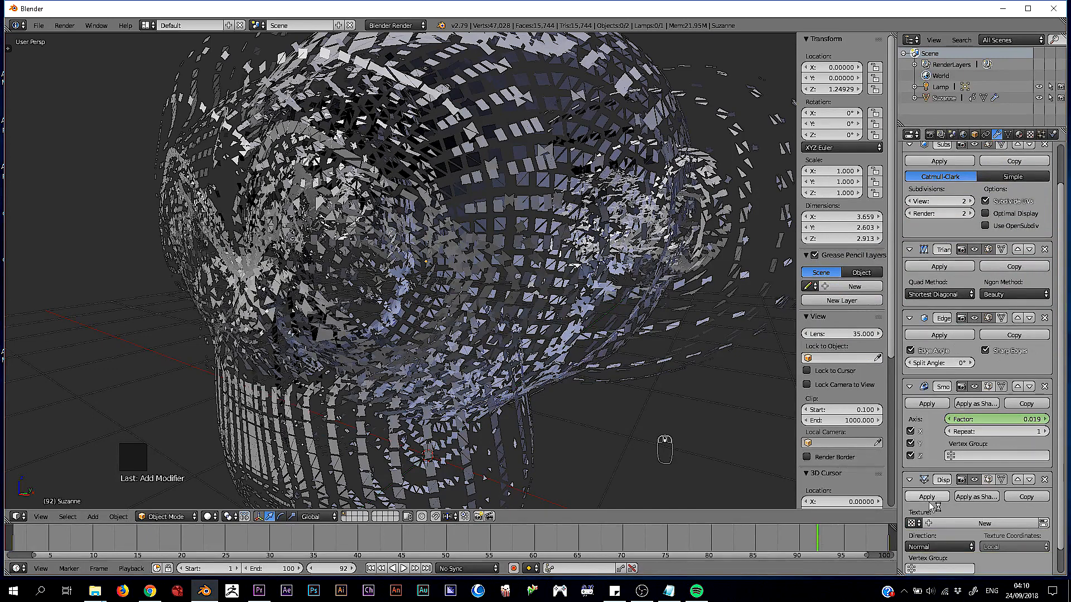
{"action": "left_click", "coordinate": [911, 523]}
{"action": "left_click", "coordinate": [936, 423]}
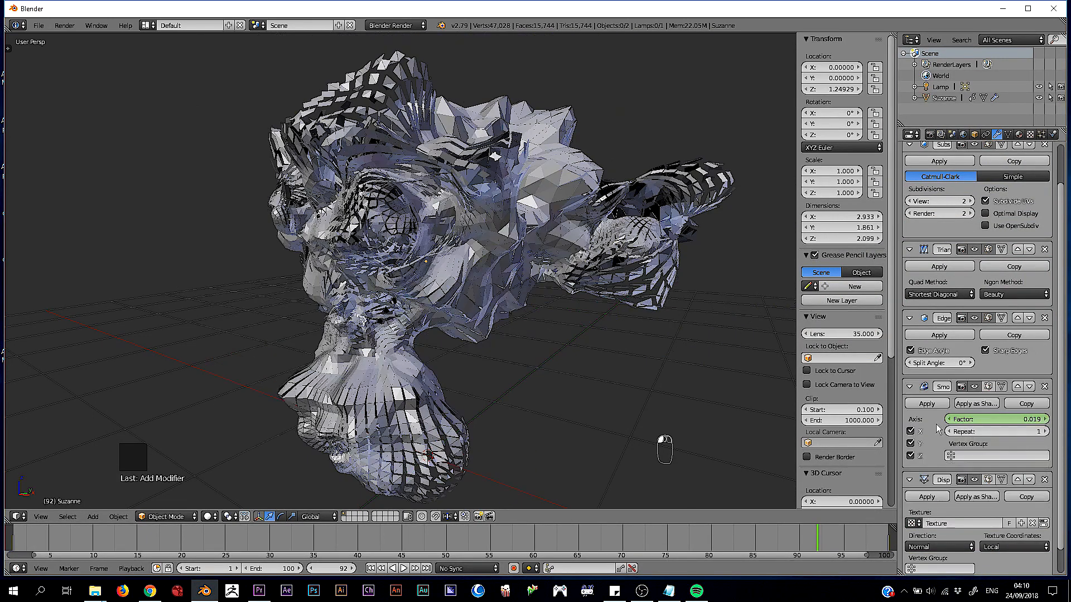
{"action": "scroll", "coordinate": [928, 525], "scroll_direction": "down", "scroll_amount": 1}
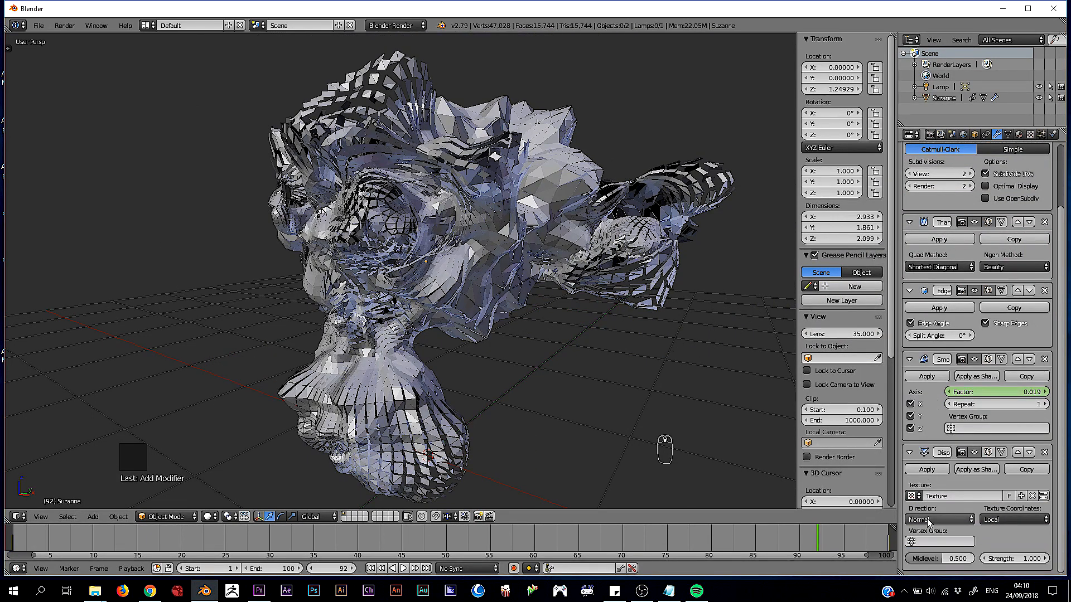
{"action": "left_click", "coordinate": [1030, 134]}
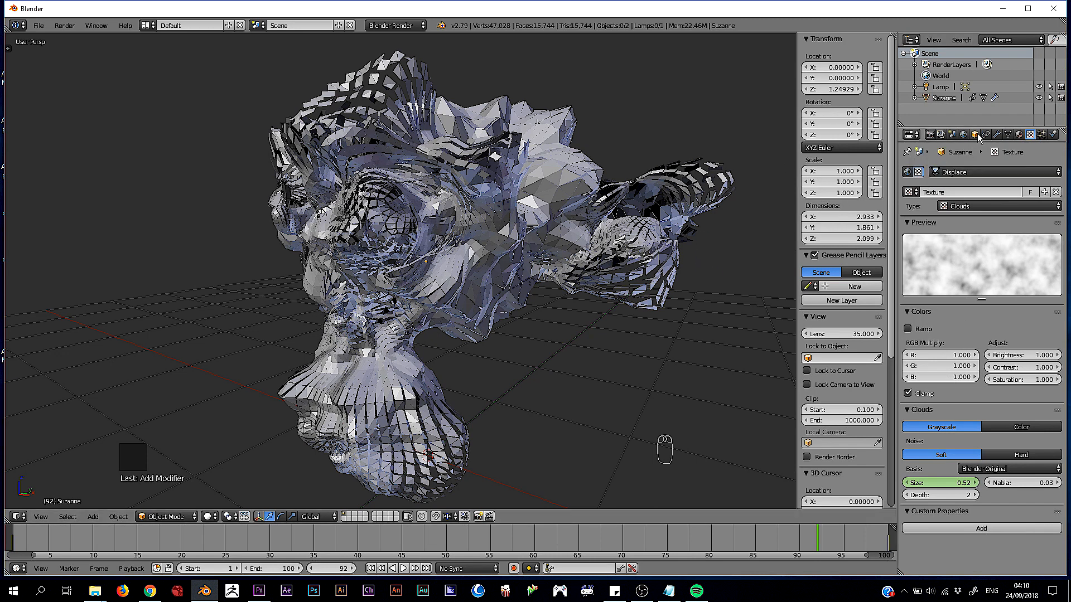
{"action": "left_click", "coordinate": [996, 134]}
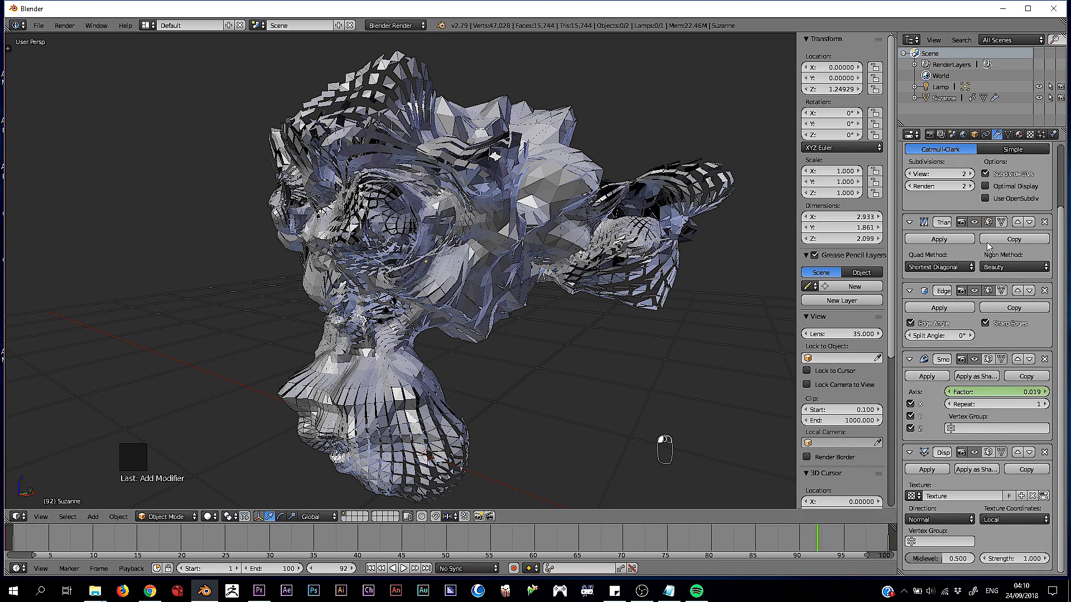
Play back the animation from frame 1 with the Displace modifier active
{"action": "key", "text": "shift+Left"}
{"action": "key", "text": "alt+a"}
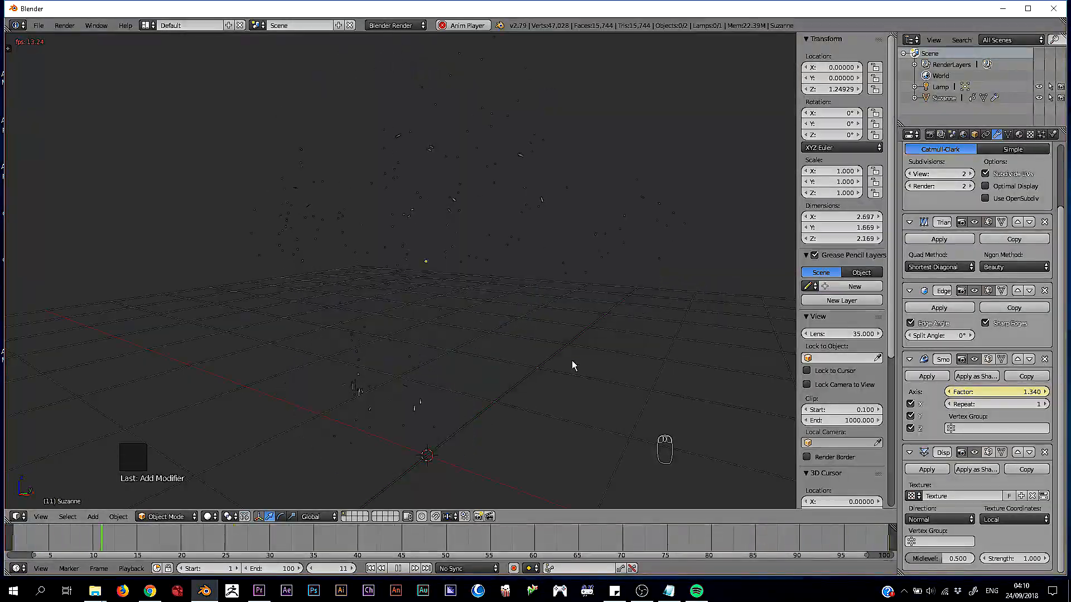
{"action": "key", "text": "alt+a"}
Select the monkey and keyframe the Displace modifier's strength at 0 on frame 100
{"action": "left_click_drag", "start_coordinate": [806, 549], "coordinate": [887, 545]}
{"action": "middle_click_drag", "start_coordinate": [594, 379], "coordinate": [637, 379]}
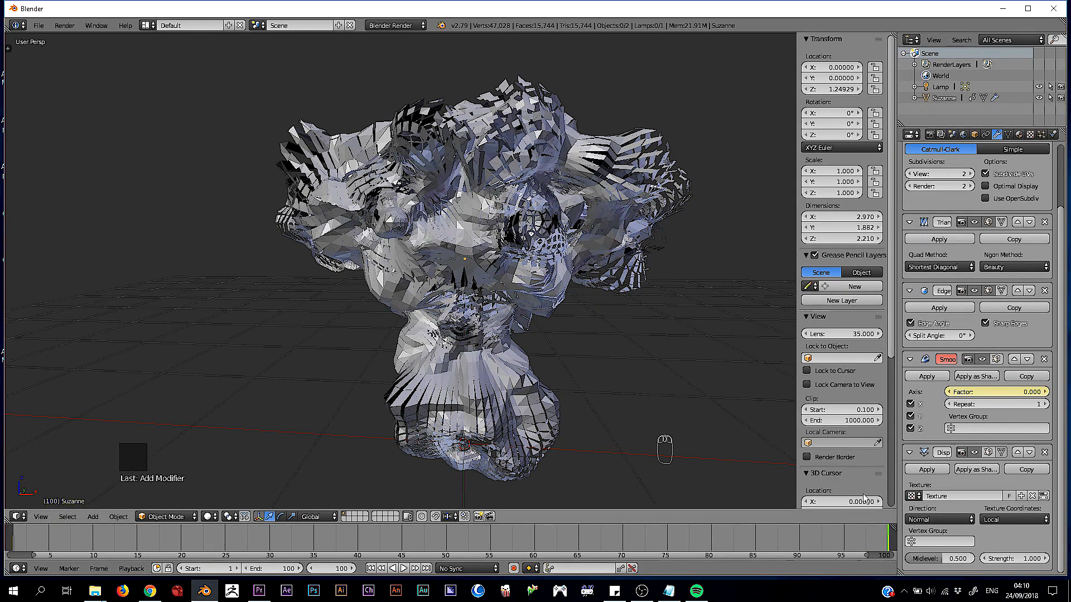
{"action": "scroll", "coordinate": [484, 356], "scroll_direction": "down", "scroll_amount": 1}
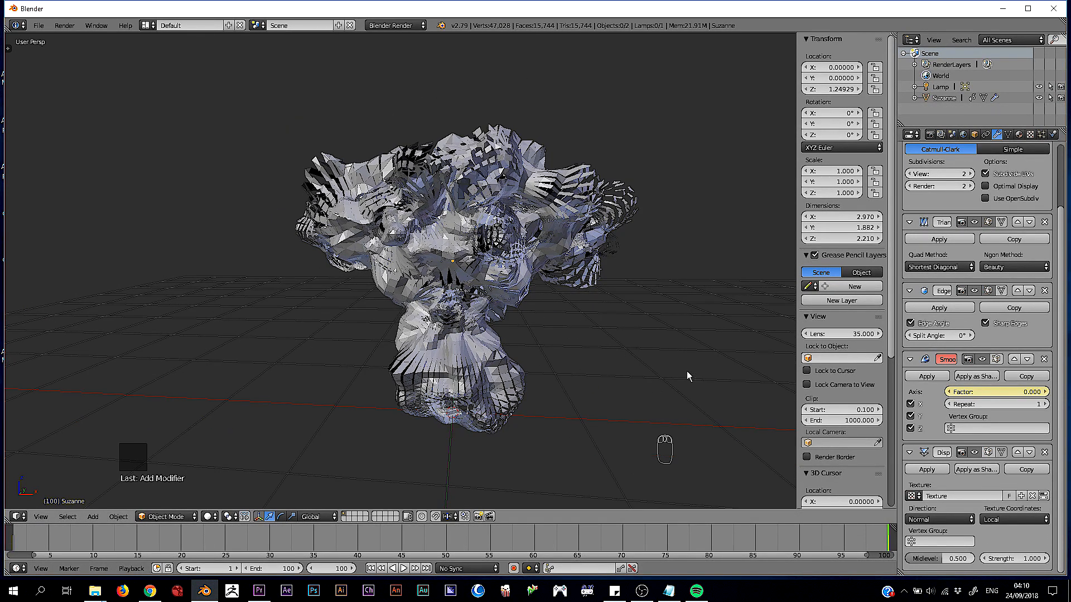
{"action": "middle_click_drag", "start_coordinate": [472, 245], "coordinate": [559, 250]}
{"action": "right_click", "coordinate": [478, 252]}
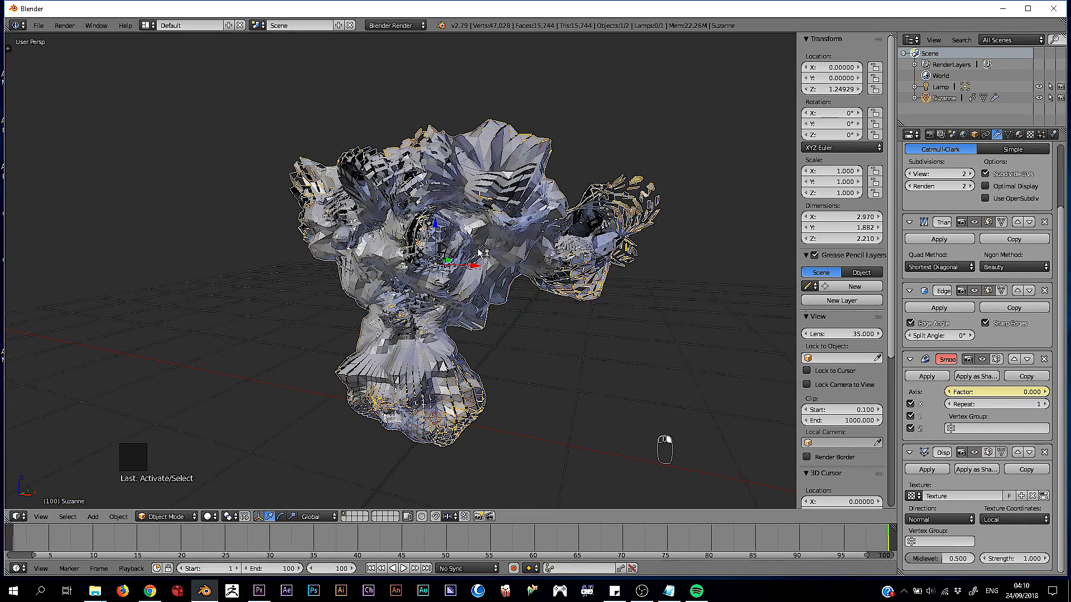
{"action": "left_click", "coordinate": [1007, 560]}
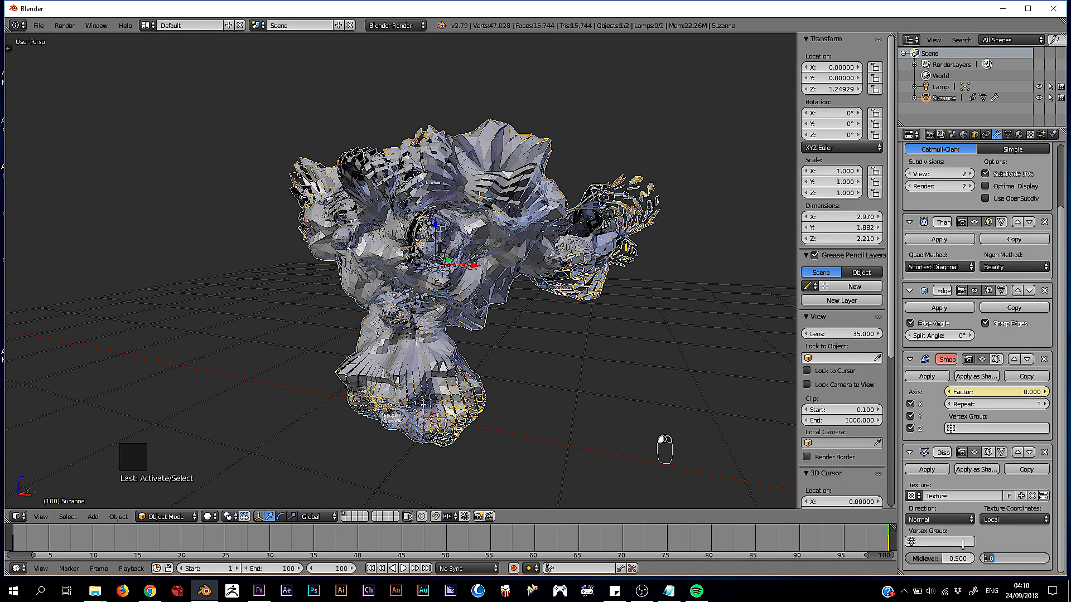
{"action": "type", "text": "0"}
{"action": "key", "text": "Return"}
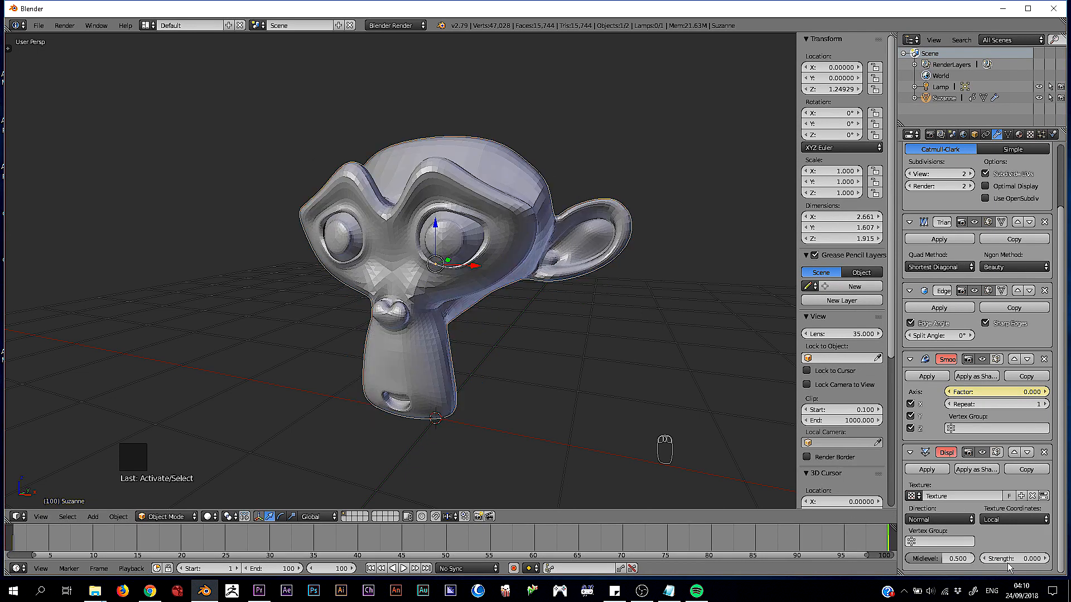
{"action": "key", "text": "i"}
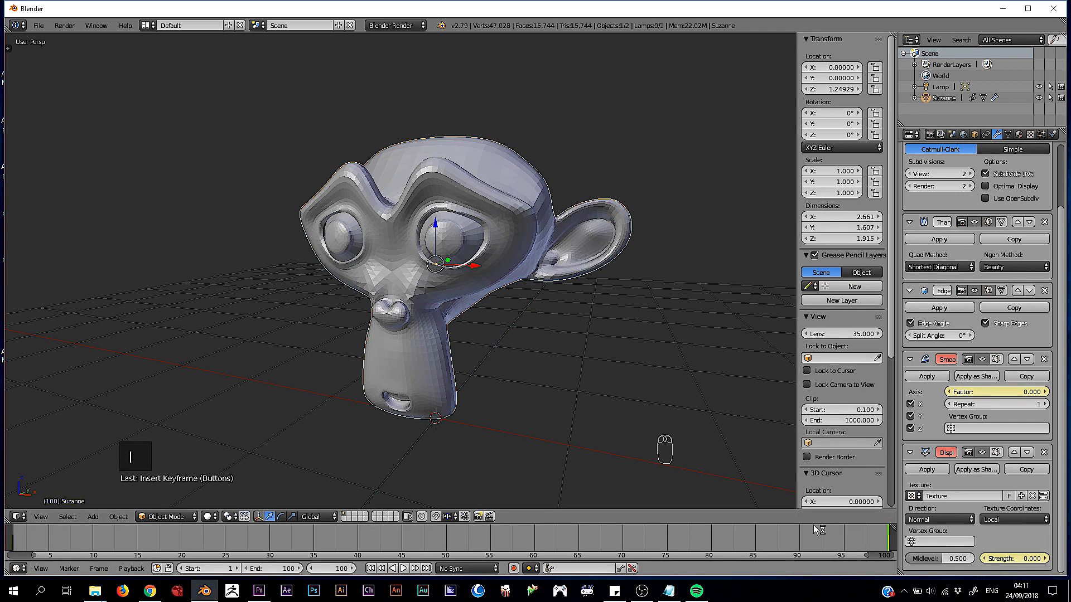
Keyframe the Displace modifier's strength at 1.700 on frame 1
{"action": "key", "text": "shift+Left"}
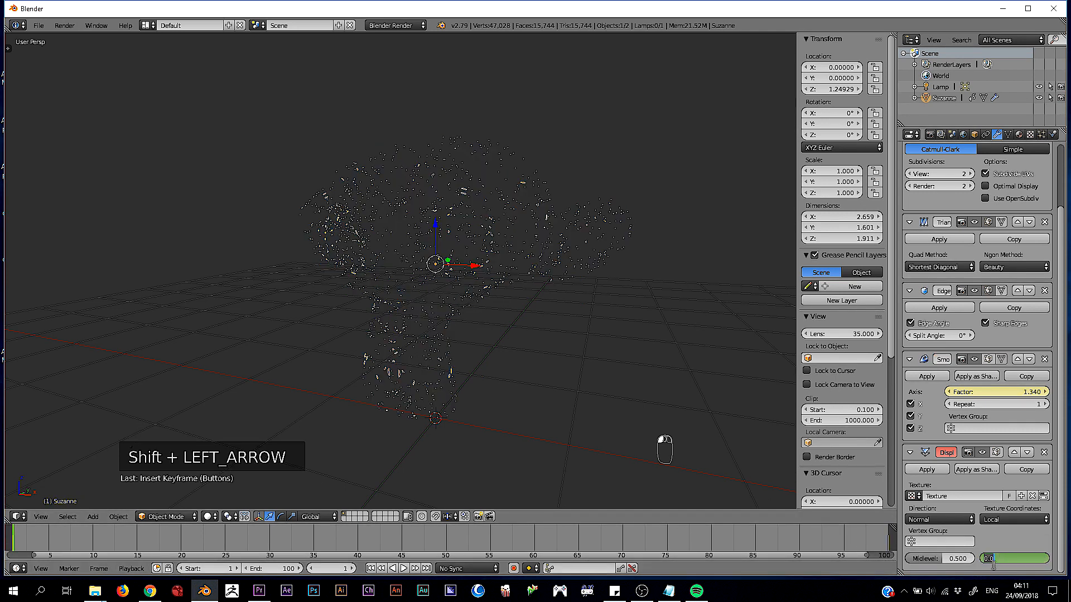
{"action": "type", "text": "1"}
{"action": "key", "text": "Return"}
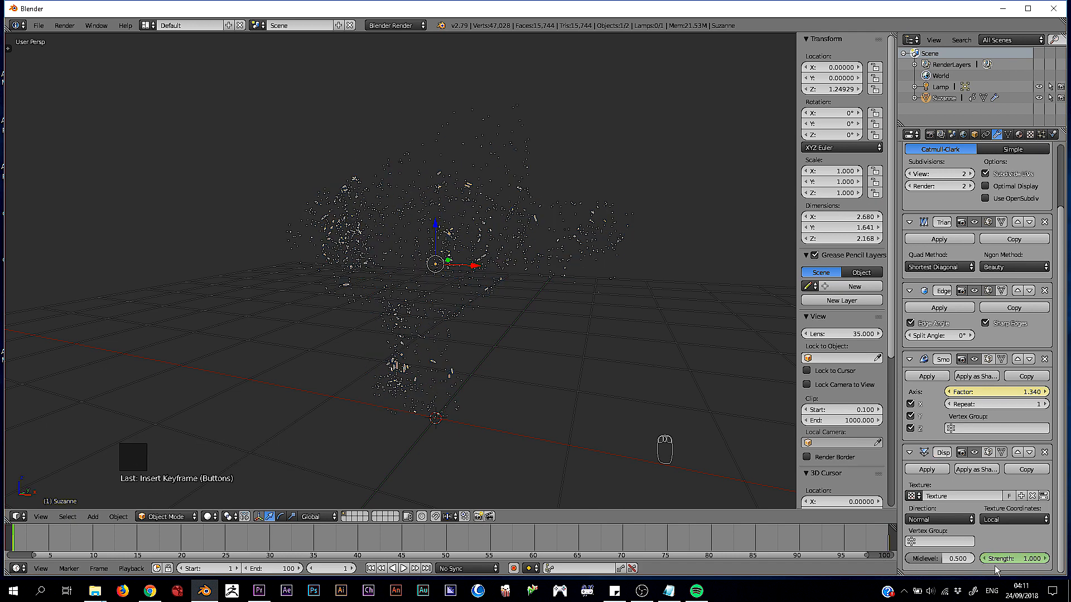
{"action": "left_click_drag", "start_coordinate": [995, 563], "coordinate": [1026, 564]}
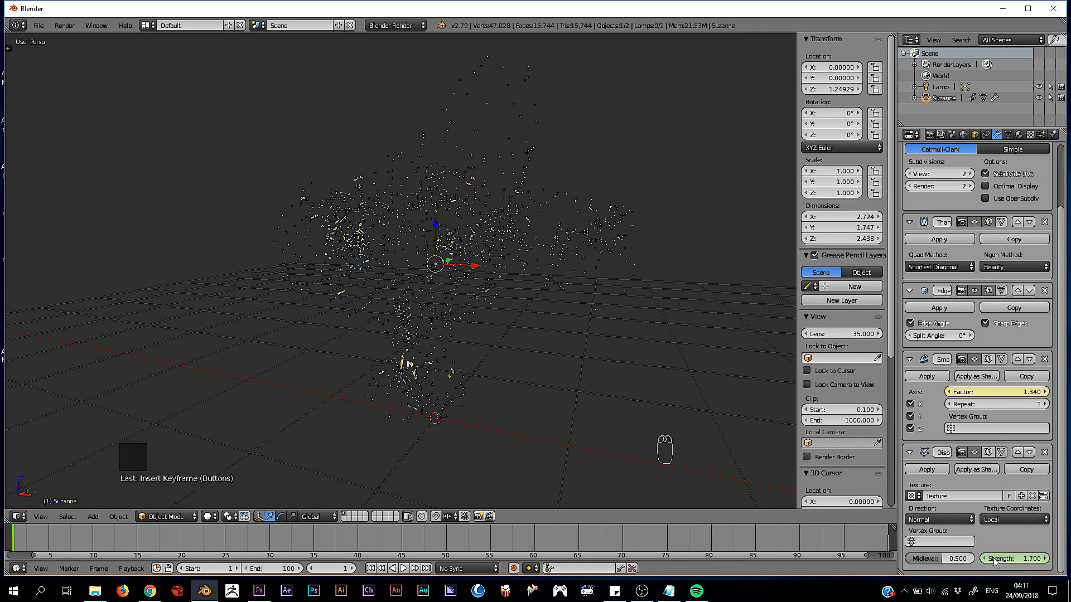
{"action": "key", "text": "i"}
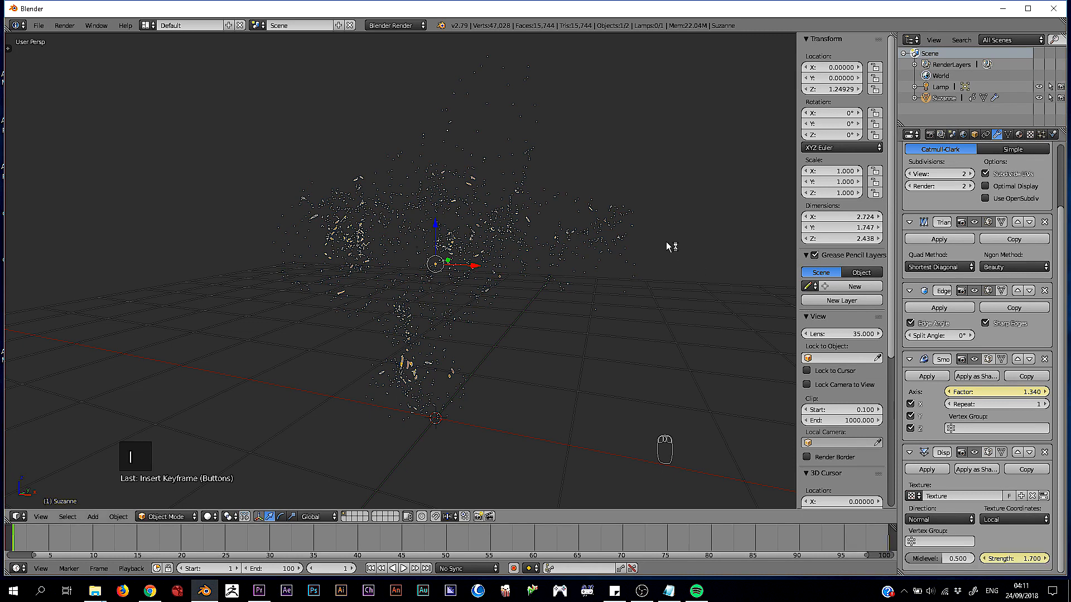
Deselect the monkey and play back the combined Smooth and Displace animation
{"action": "key", "text": "alt+a"}
{"action": "key", "text": "a"}
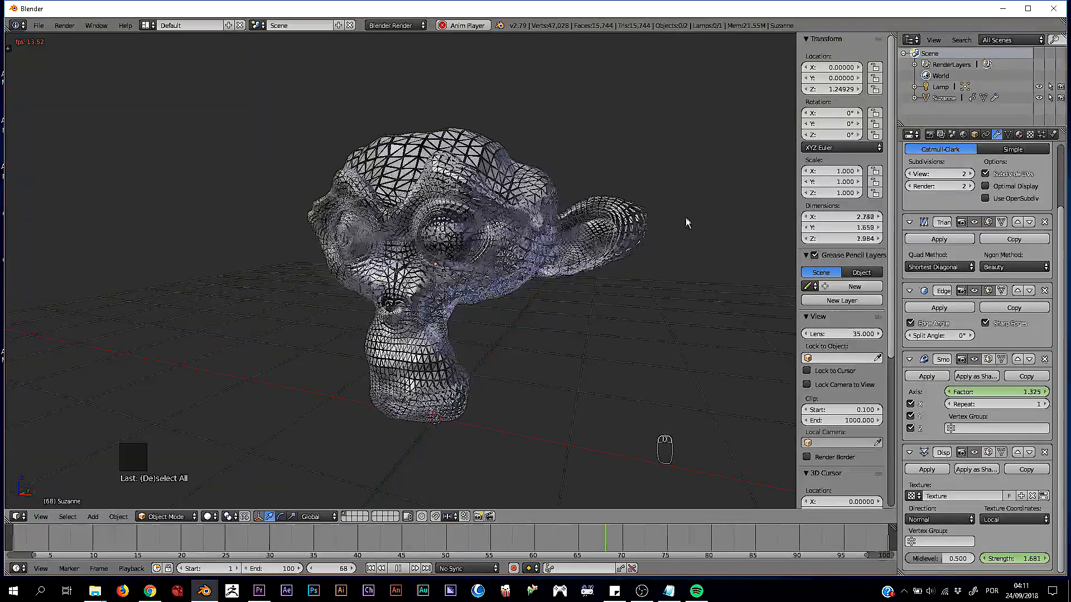
{"action": "scroll", "coordinate": [1059, 255], "scroll_direction": "up", "scroll_amount": 3}
{"action": "key", "text": "alt+a"}
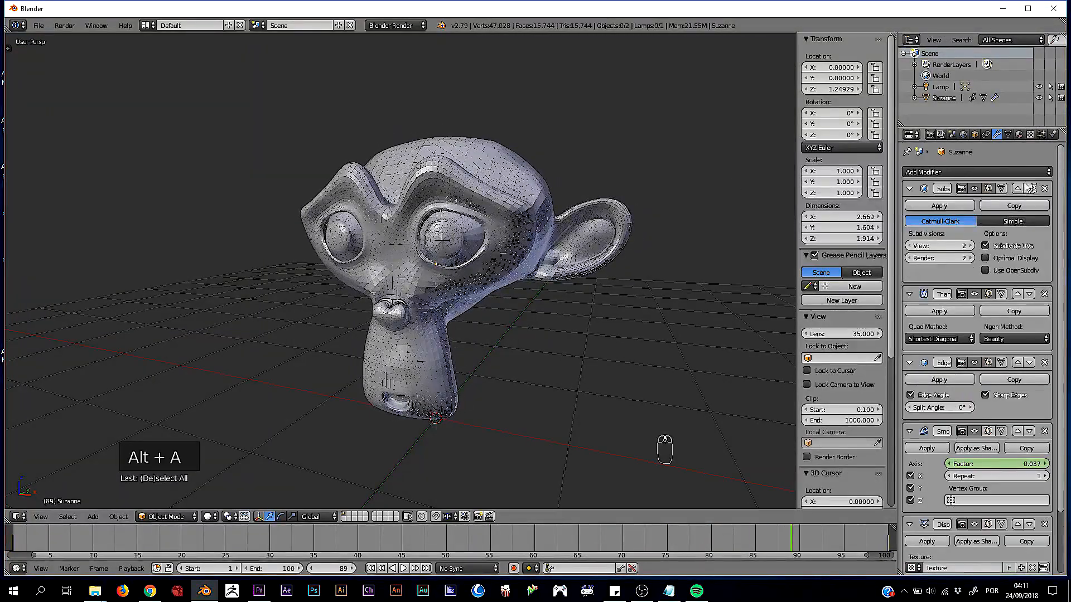
Open the list of modifiers available for the monkey and point out Boolean
{"action": "left_click", "coordinate": [1023, 174]}
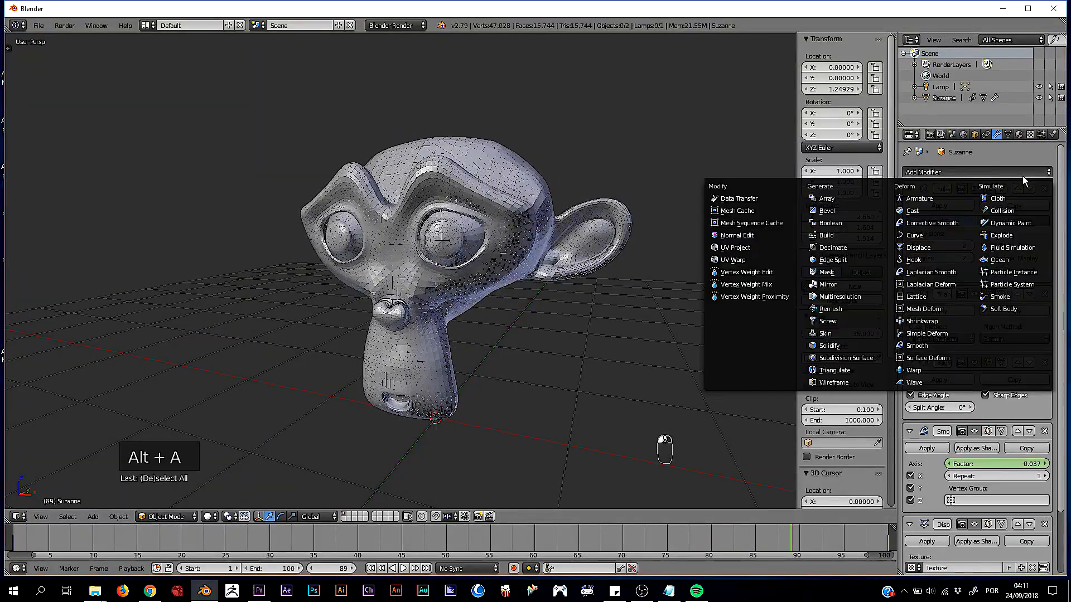
{"action": "left_click", "coordinate": [849, 225]}
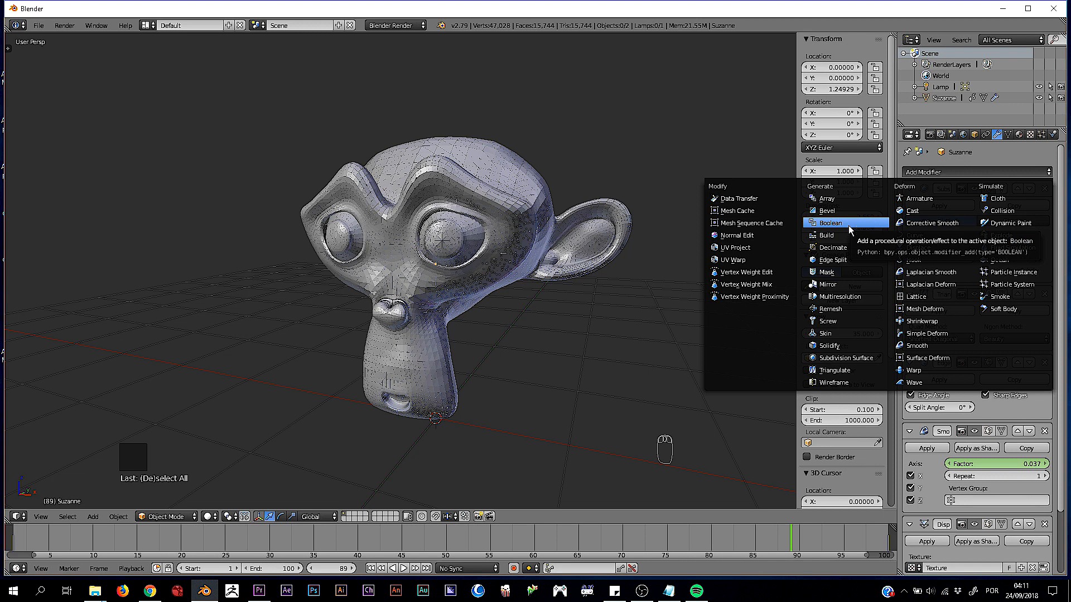